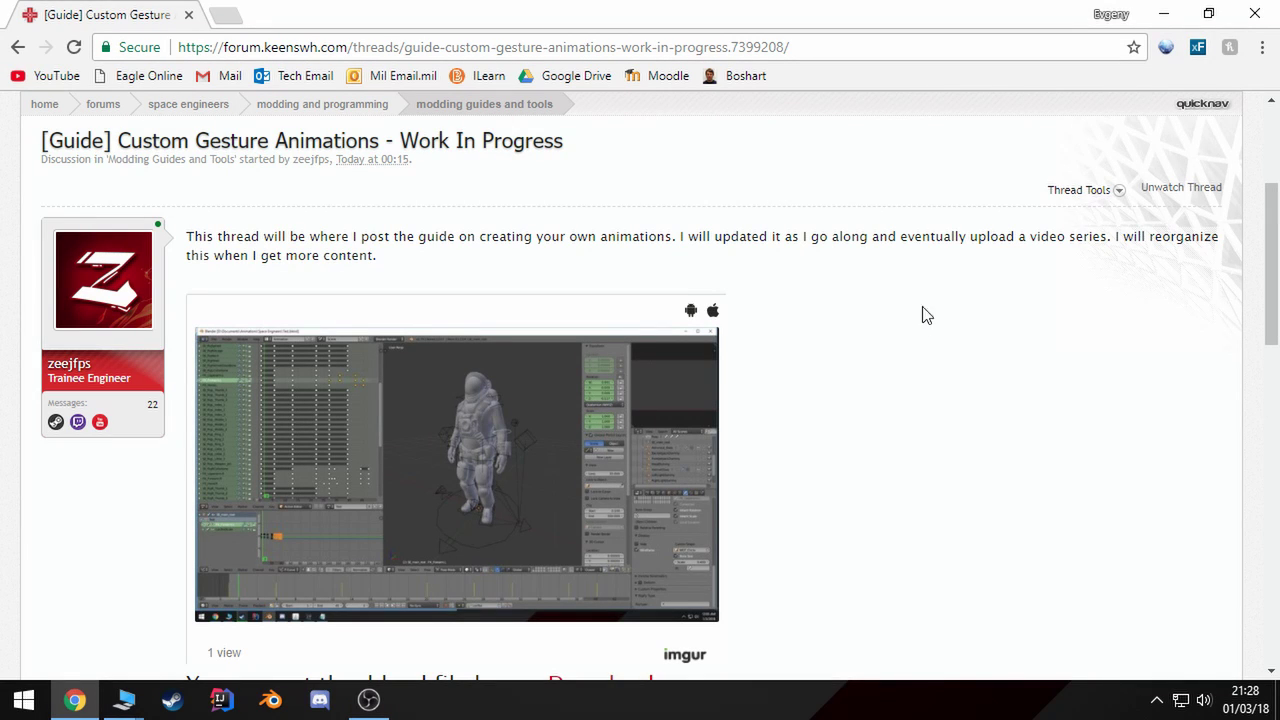
- Read the Custom Gesture Animations guide's title and introductory post in the browser
left_click_drag(380, 140, 118, 141)
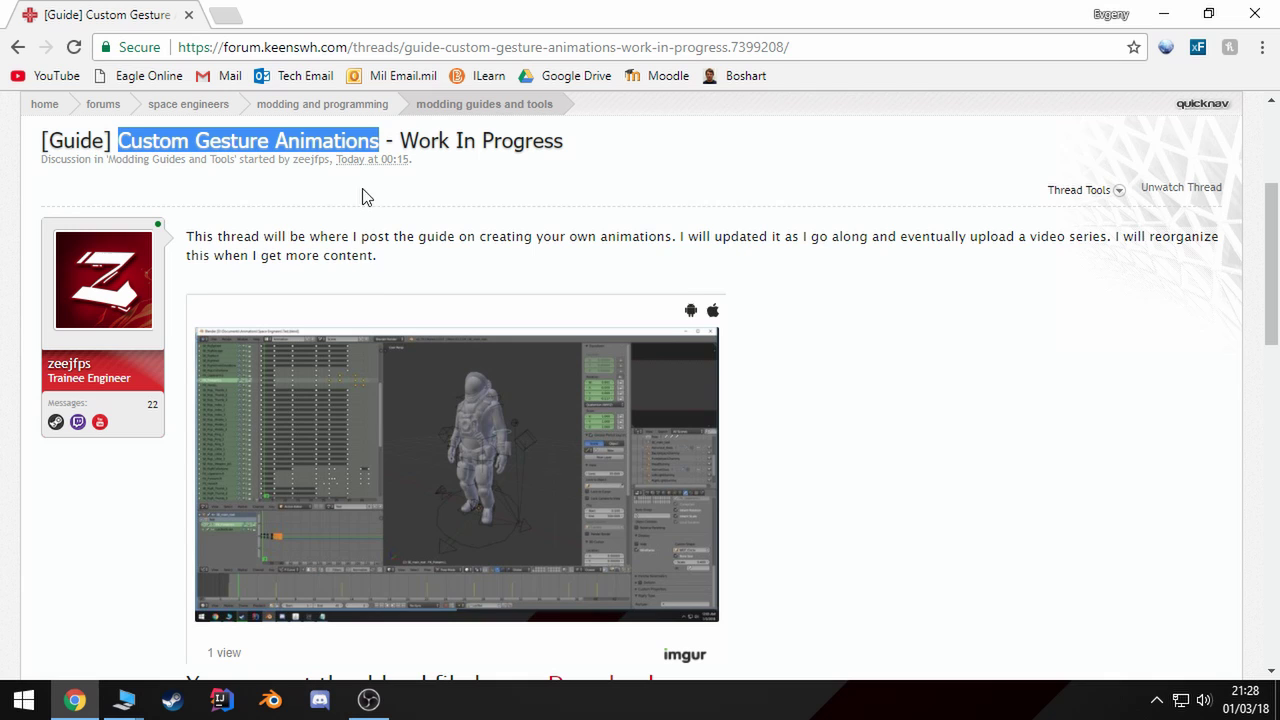
left_click(686, 237)
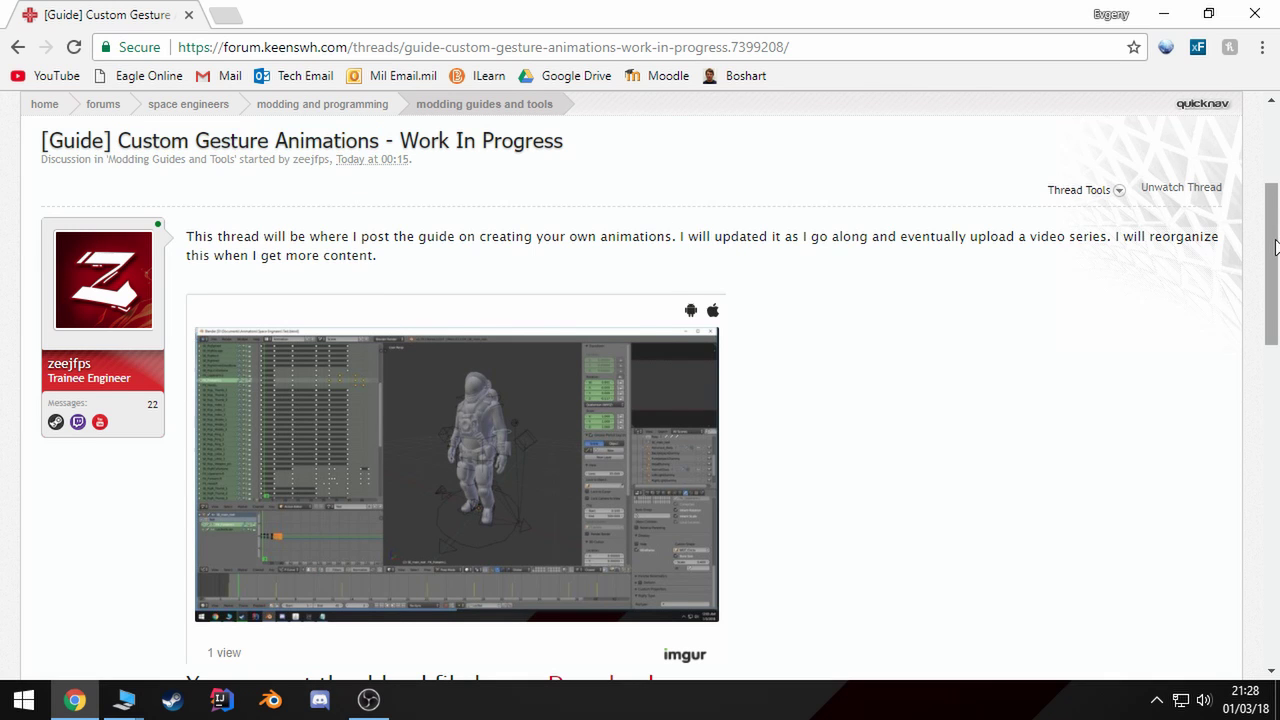
left_click_drag(1270, 264, 1270, 268)
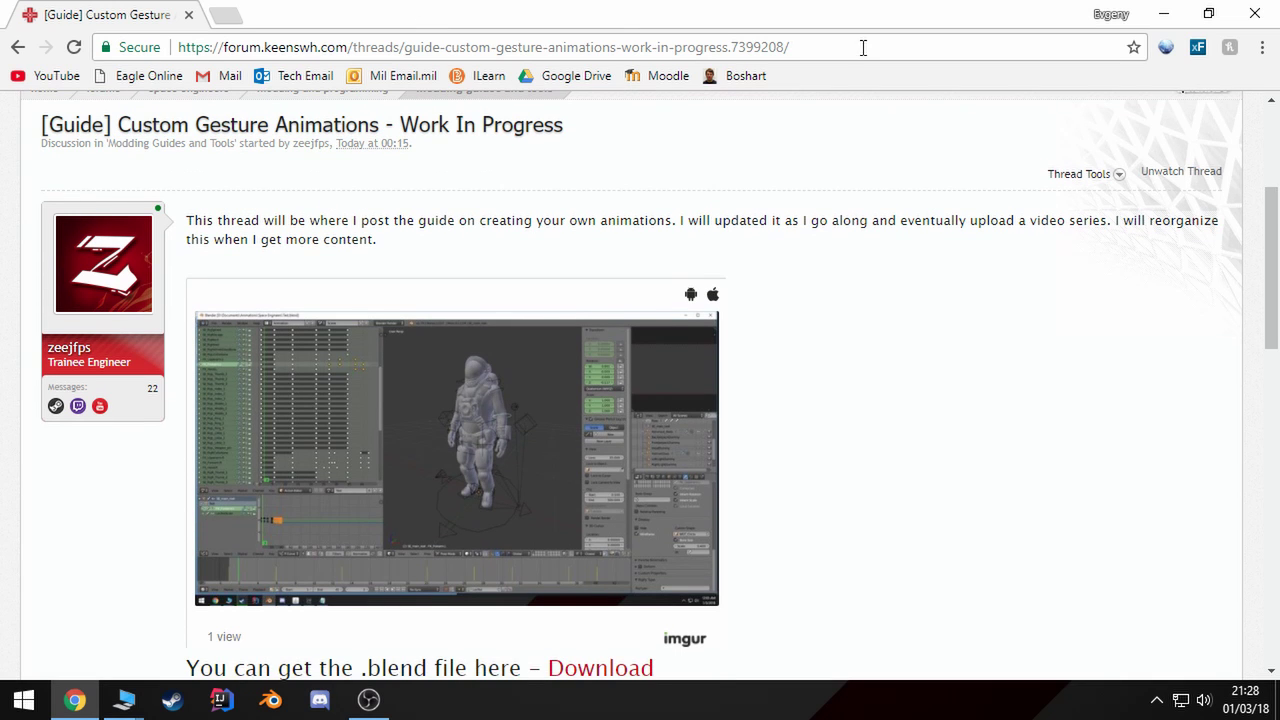
left_click(863, 47)
left_click(880, 337)
scroll(880, 337, "down", 4)
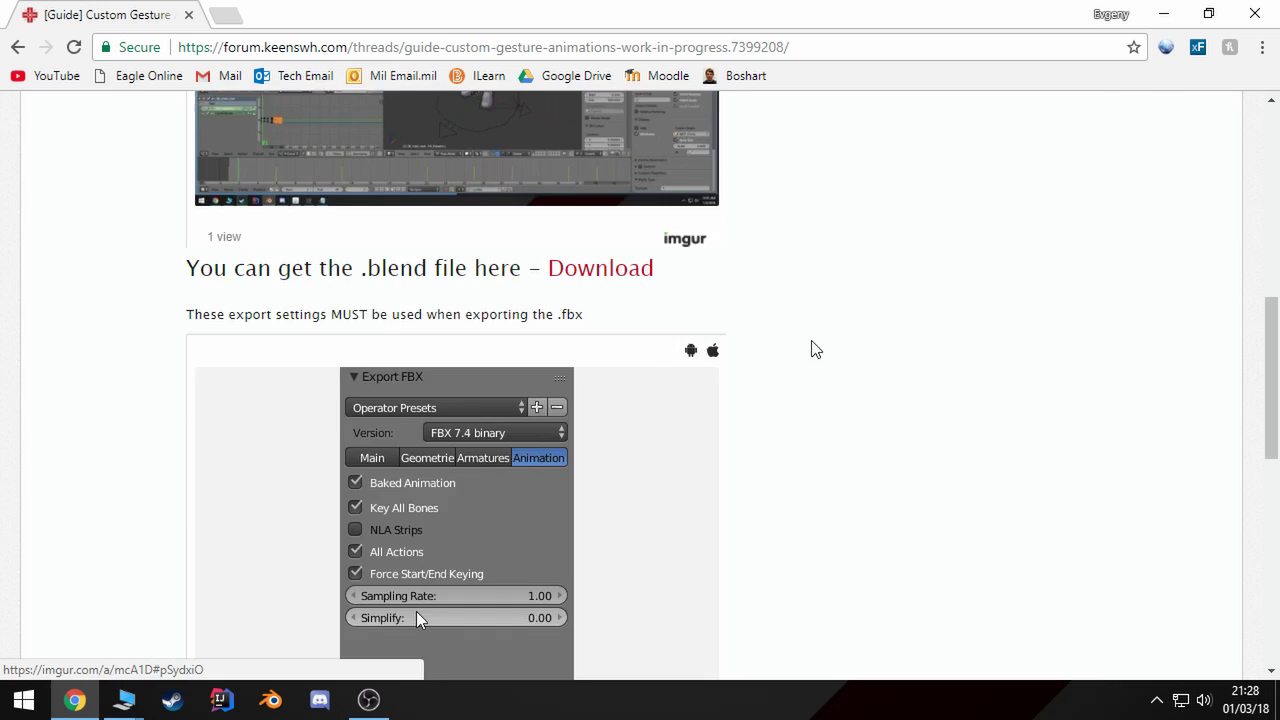
scroll(812, 350, "up", 4)
scroll(875, 352, "down", 1)
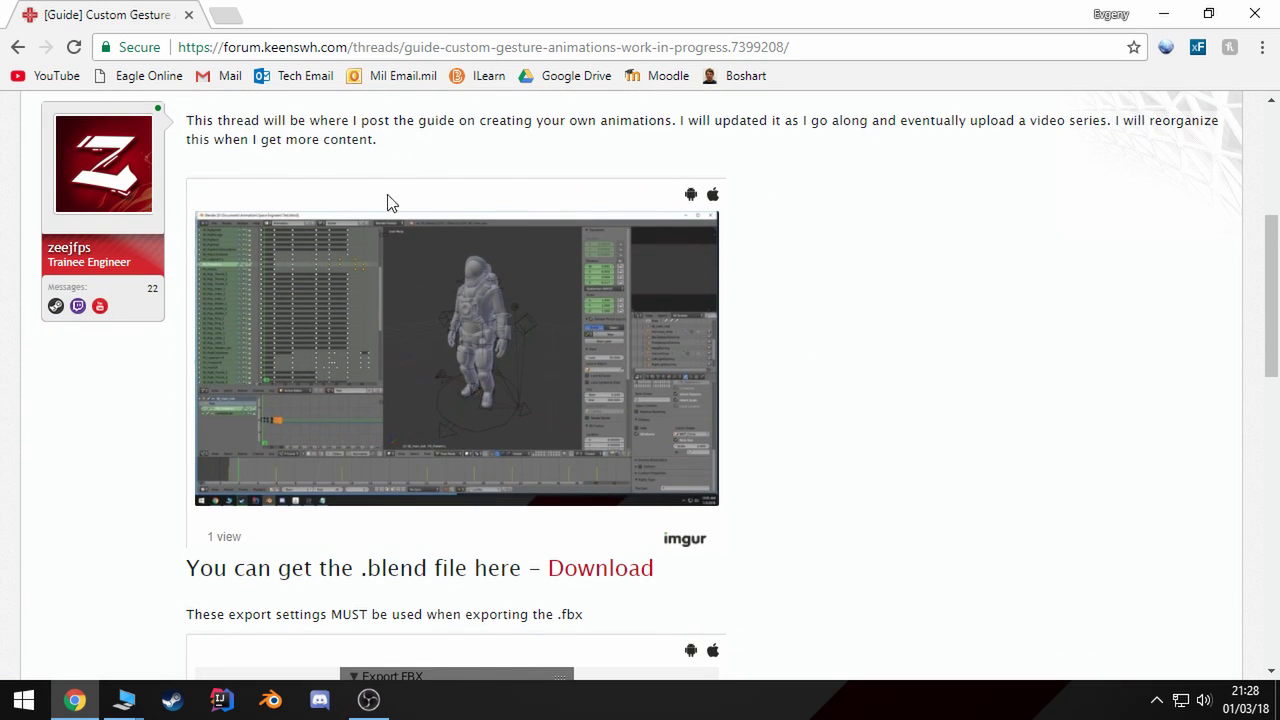
left_click_drag(192, 120, 430, 148)
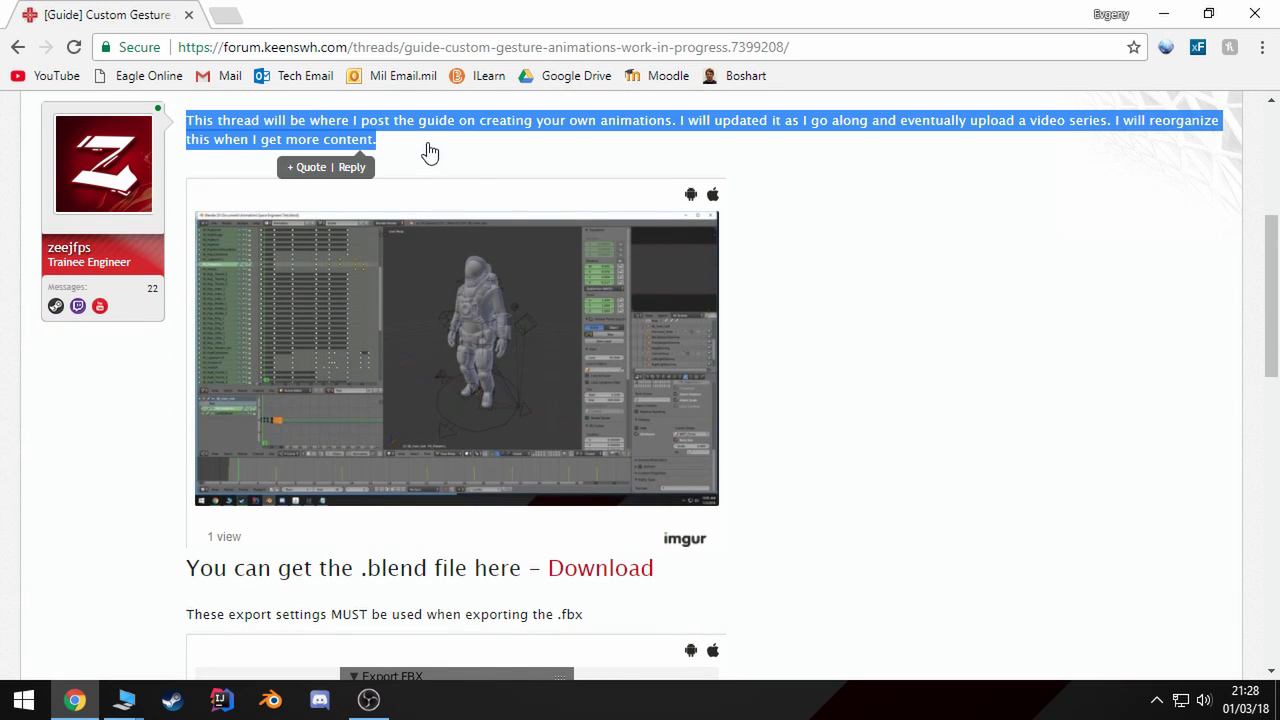
left_click(1166, 263)
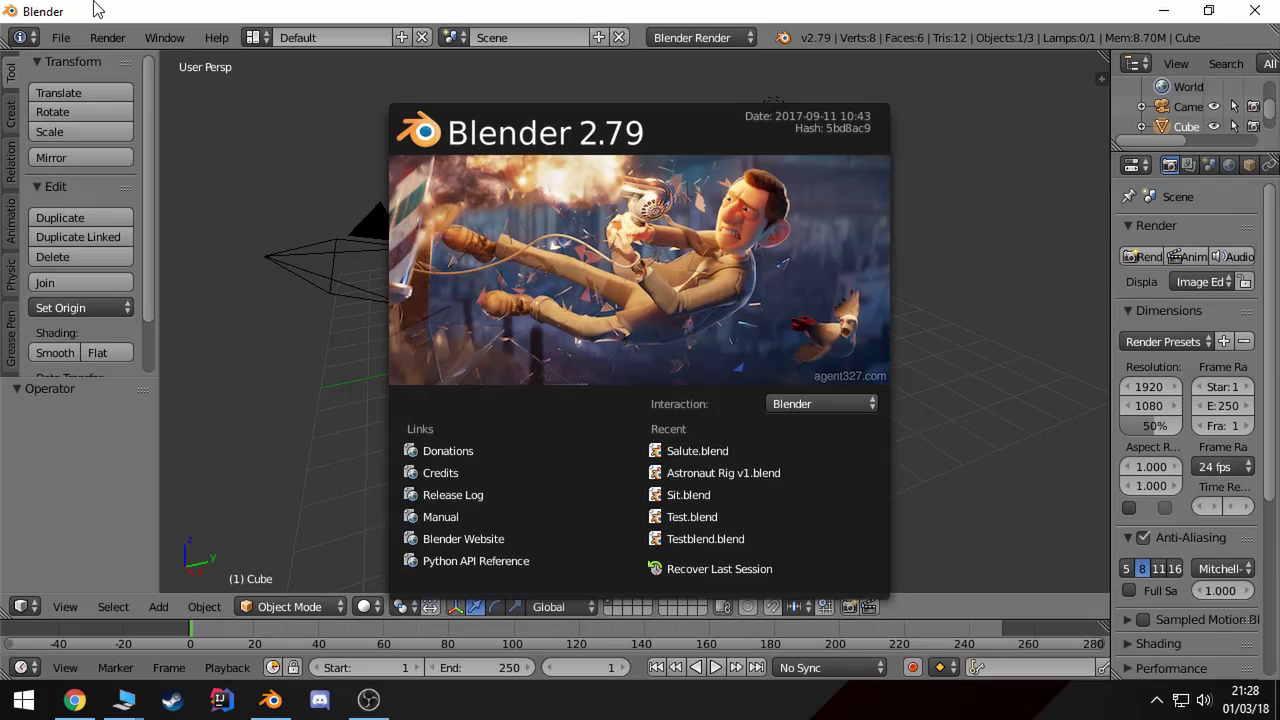
- Dismiss the splash screen and open Salute.blend from the recent files list
left_click(245, 106)
left_click(61, 37)
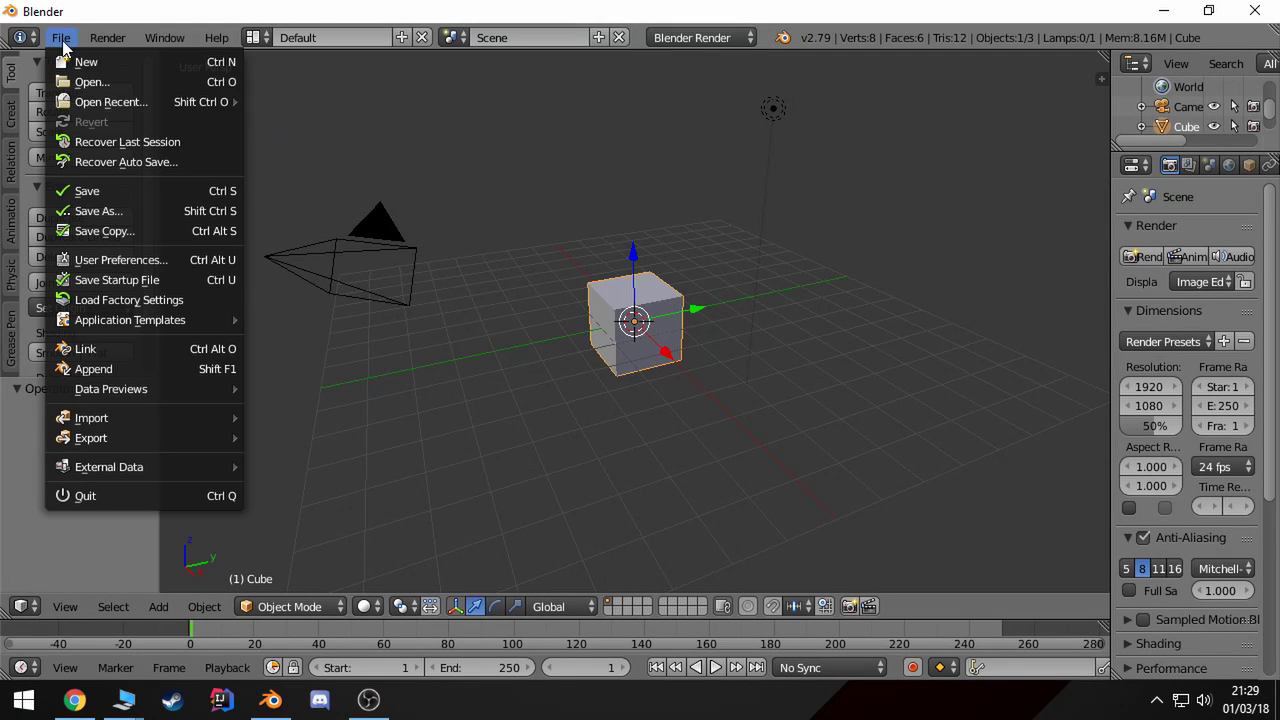
mouse_move(122, 101)
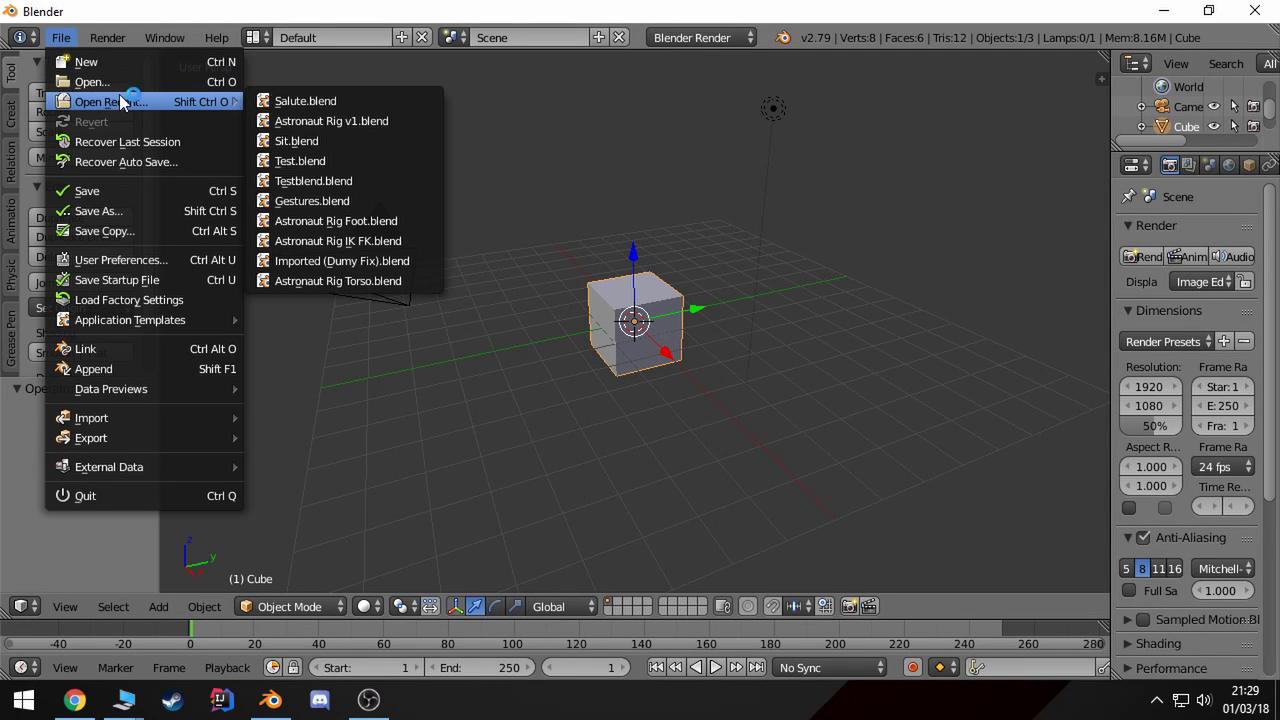
left_click(352, 110)
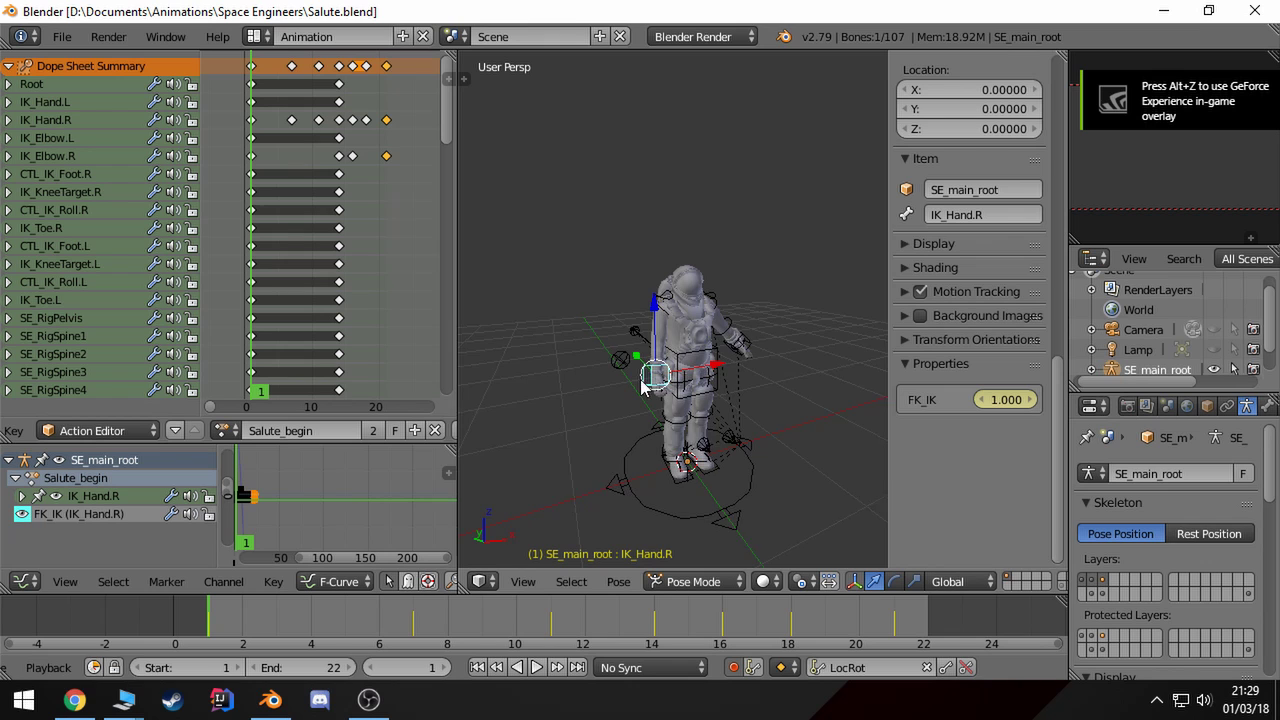
- Select the SE_RigPelvis bone and orbit to a close side view of the rig
middle_click_drag(642, 387, 672, 372)
right_click(708, 330)
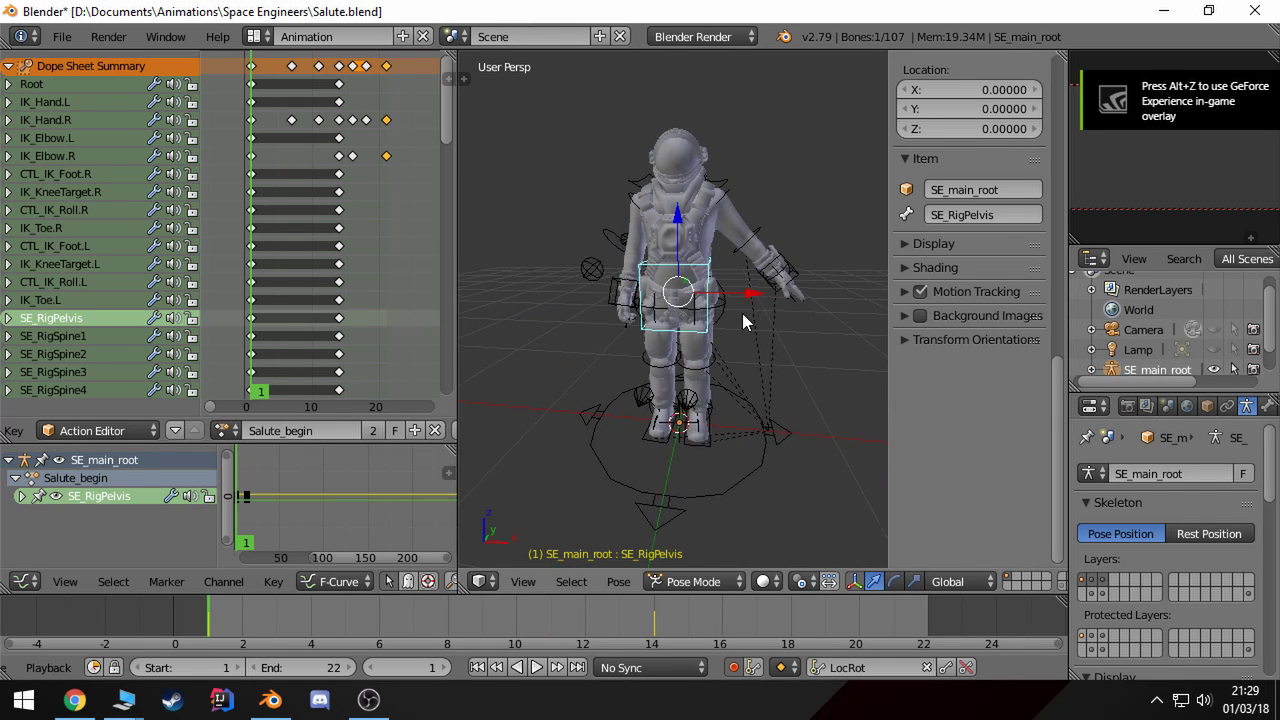
middle_click_drag(743, 320, 715, 360)
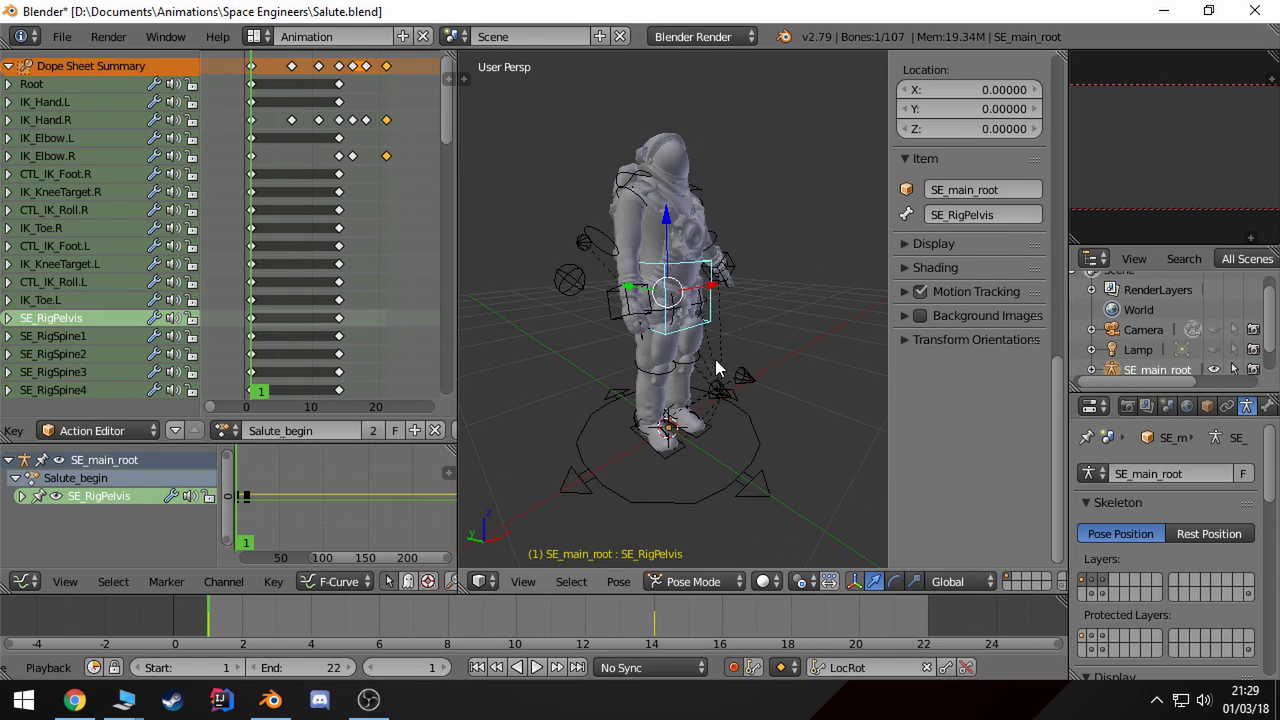
middle_click_drag(716, 408, 588, 380)
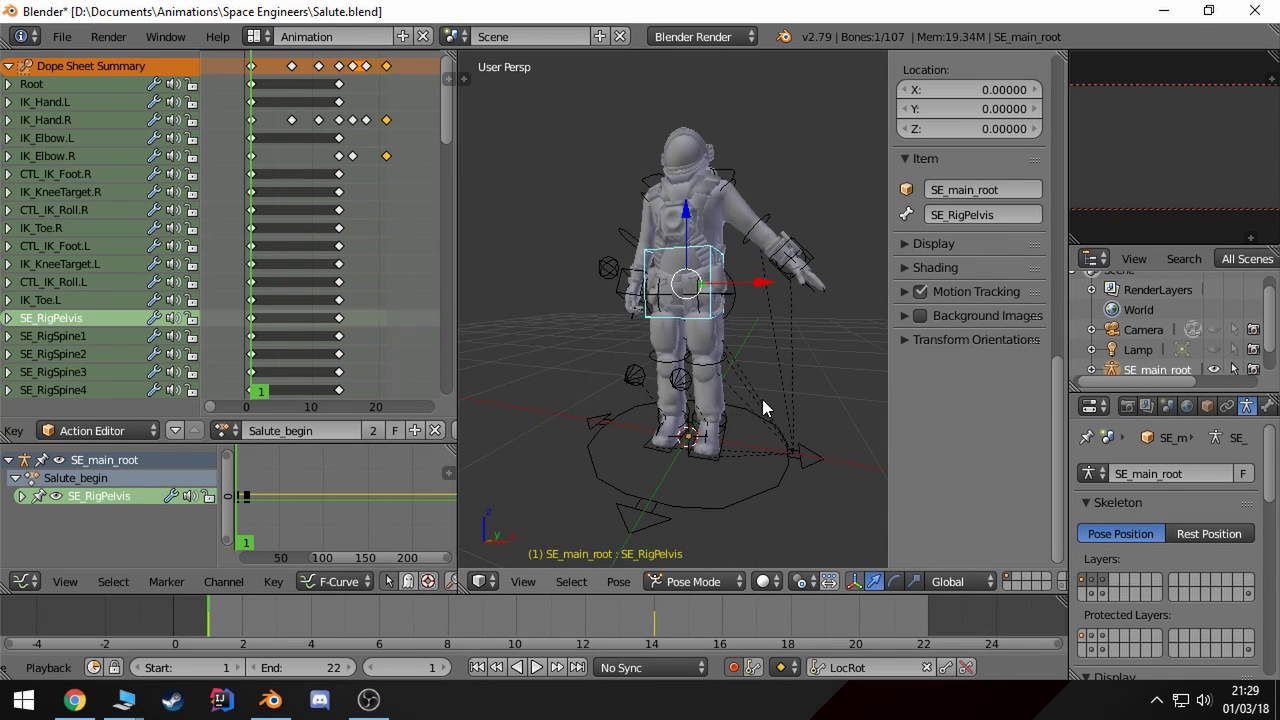
mouse_move(762, 399)
middle_mouse_down()
mouse_move(719, 459)
mouse_move(664, 404)
mouse_move(778, 381)
mouse_move(784, 411)
mouse_move(626, 388)
mouse_move(758, 390)
mouse_move(720, 405)
mouse_move(760, 385)
middle_mouse_up()
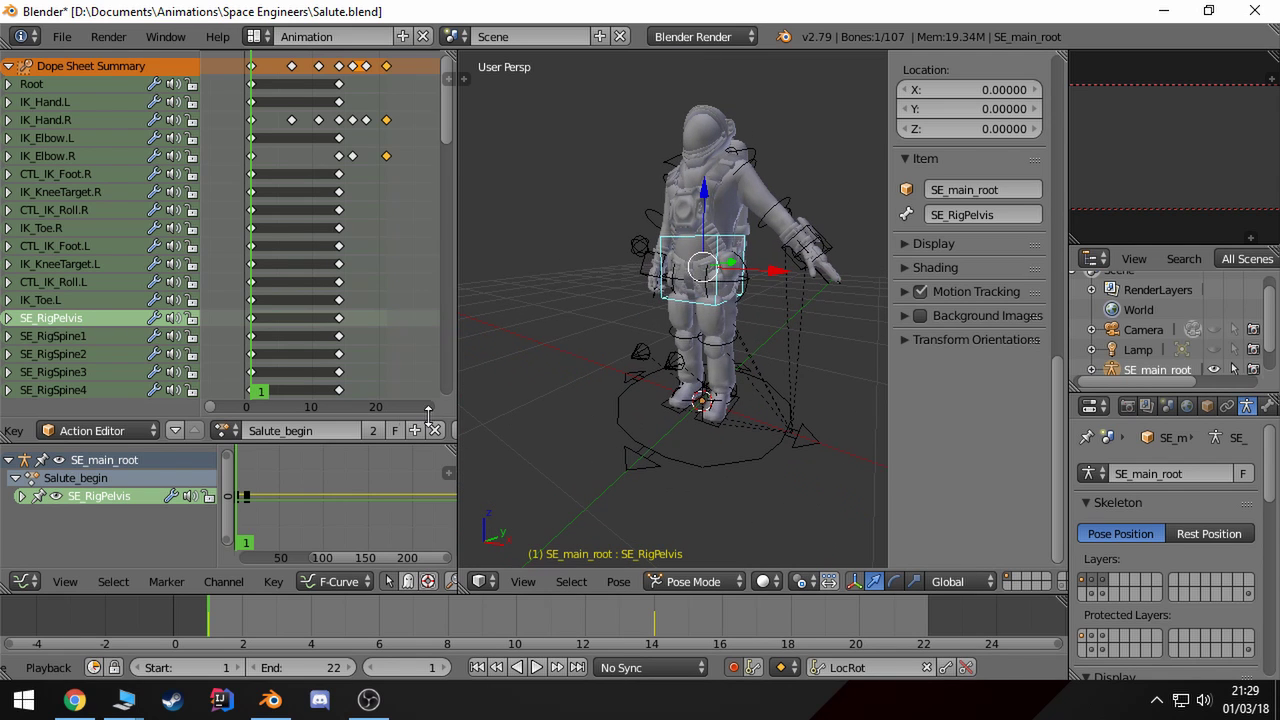
- Inspect the Salute_begin action, select the Root bone, and scrub playback to frame 11
left_click(310, 430)
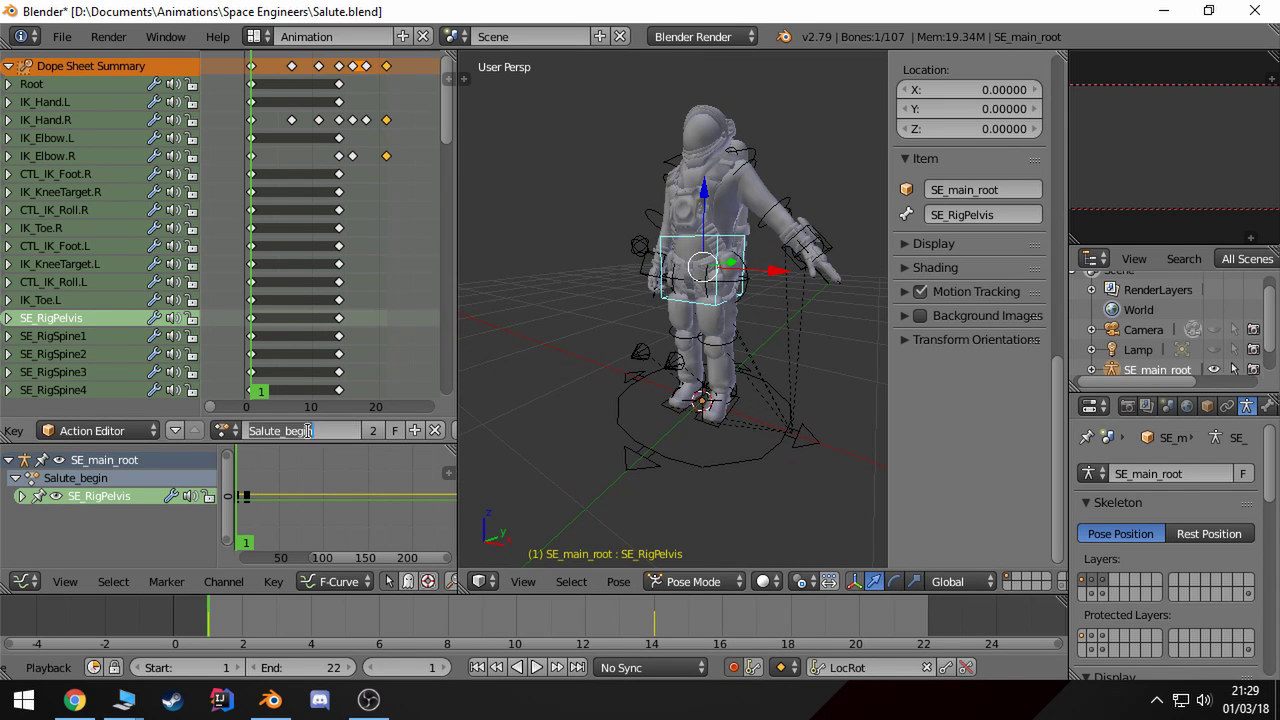
left_click_drag(328, 431, 241, 428)
left_click(227, 430)
left_click(227, 430)
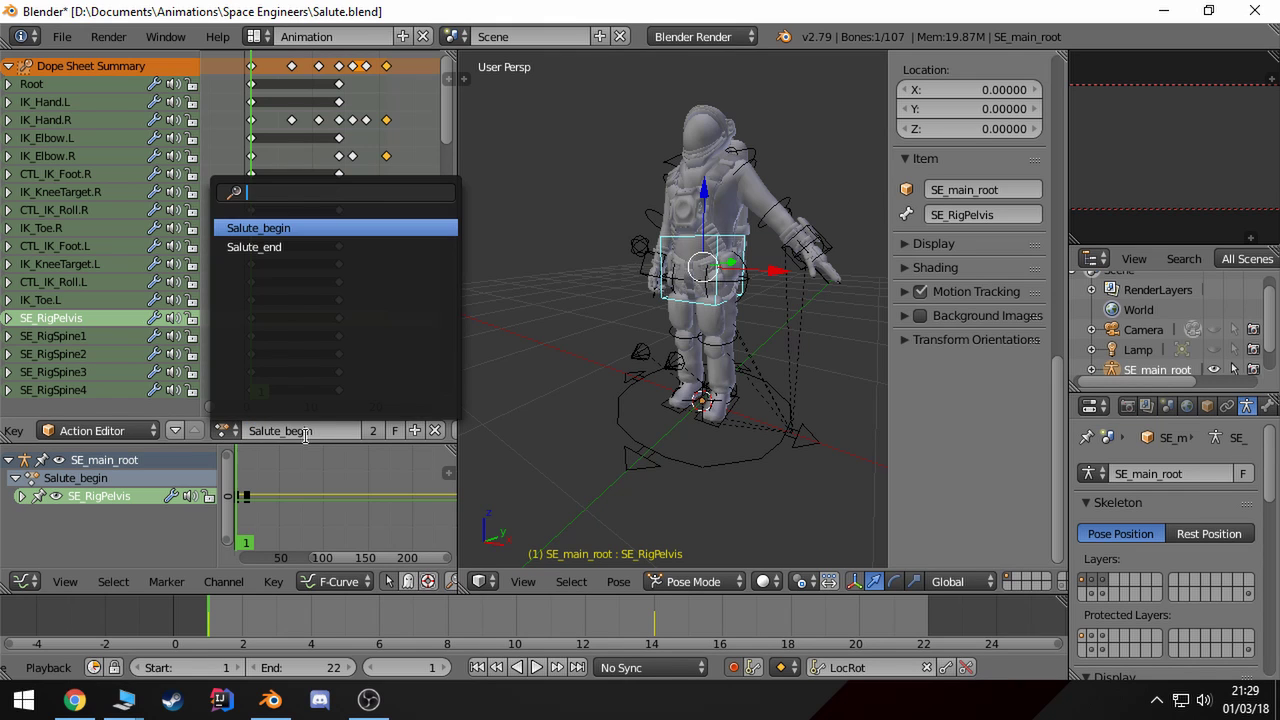
middle_click_drag(643, 400, 586, 422)
right_click(635, 408)
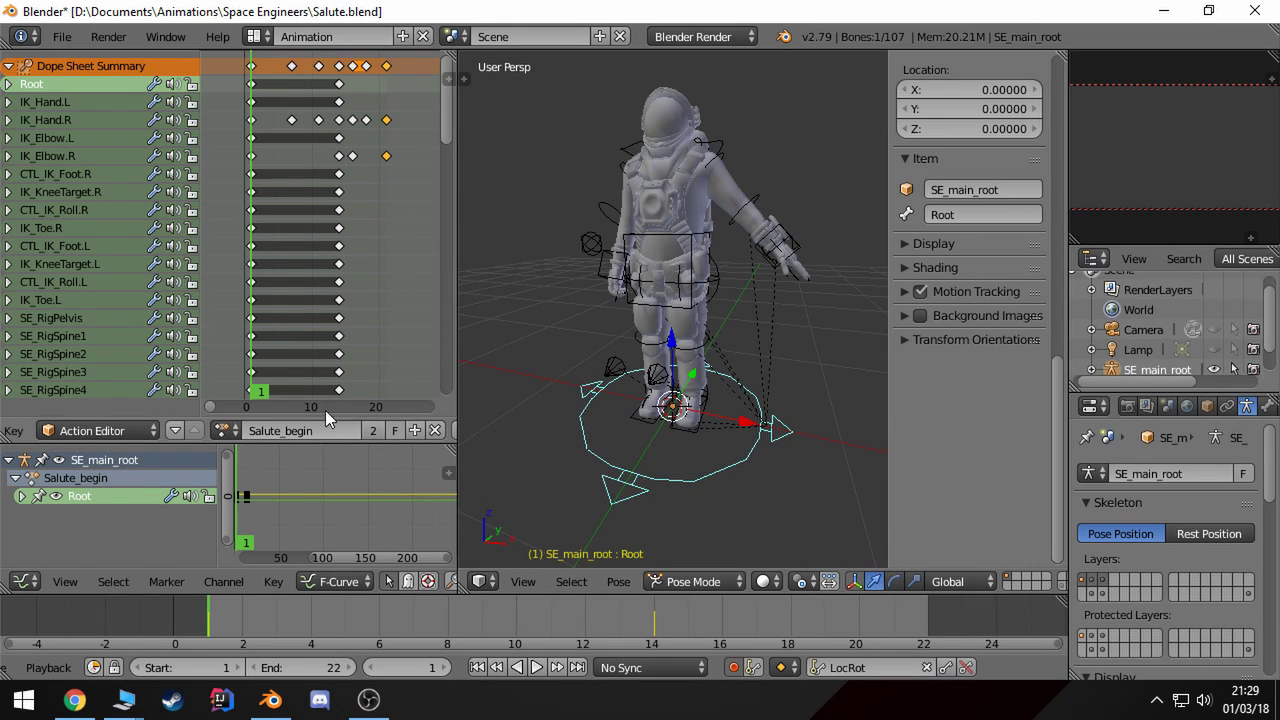
scroll(750, 320, "down", 2)
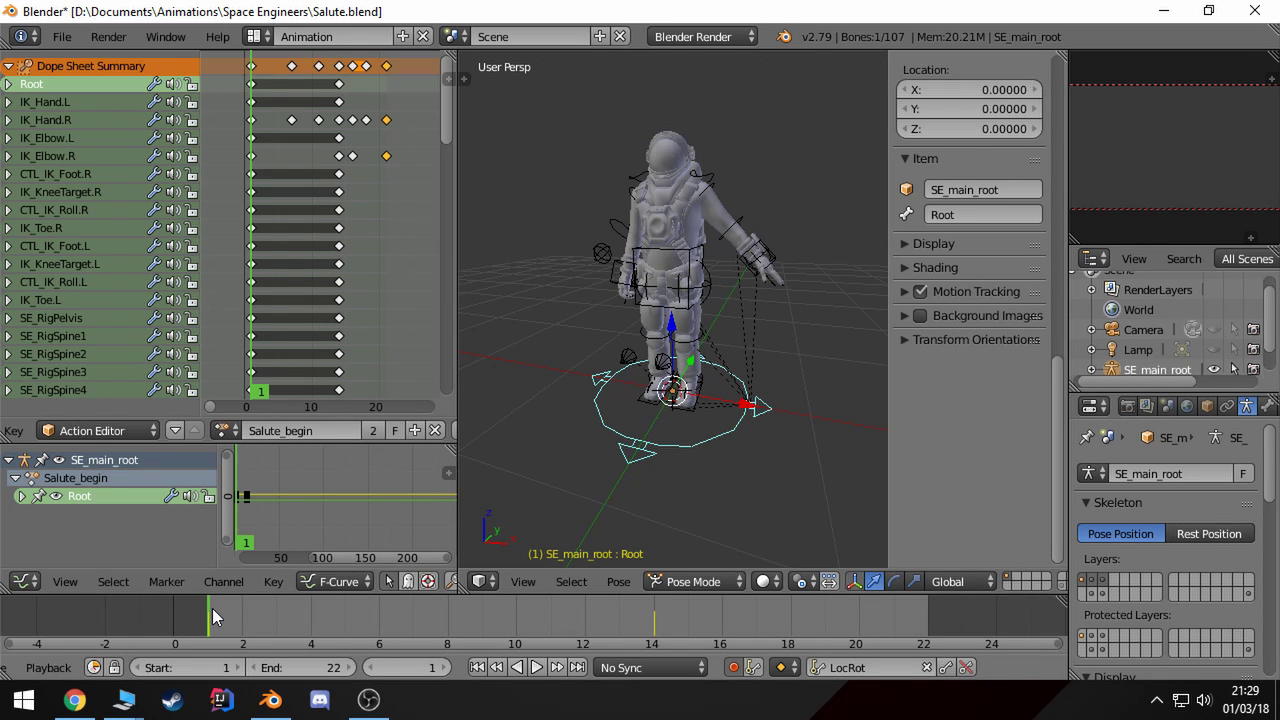
mouse_move(212, 608)
left_mouse_down()
mouse_move(670, 597)
mouse_move(876, 640)
mouse_move(801, 646)
mouse_move(206, 603)
mouse_move(218, 615)
mouse_move(572, 624)
mouse_move(900, 620)
mouse_move(205, 600)
left_mouse_up()
- Assign the Salute_end action to the rig and deselect all its bones
left_click(229, 431)
left_click(258, 250)
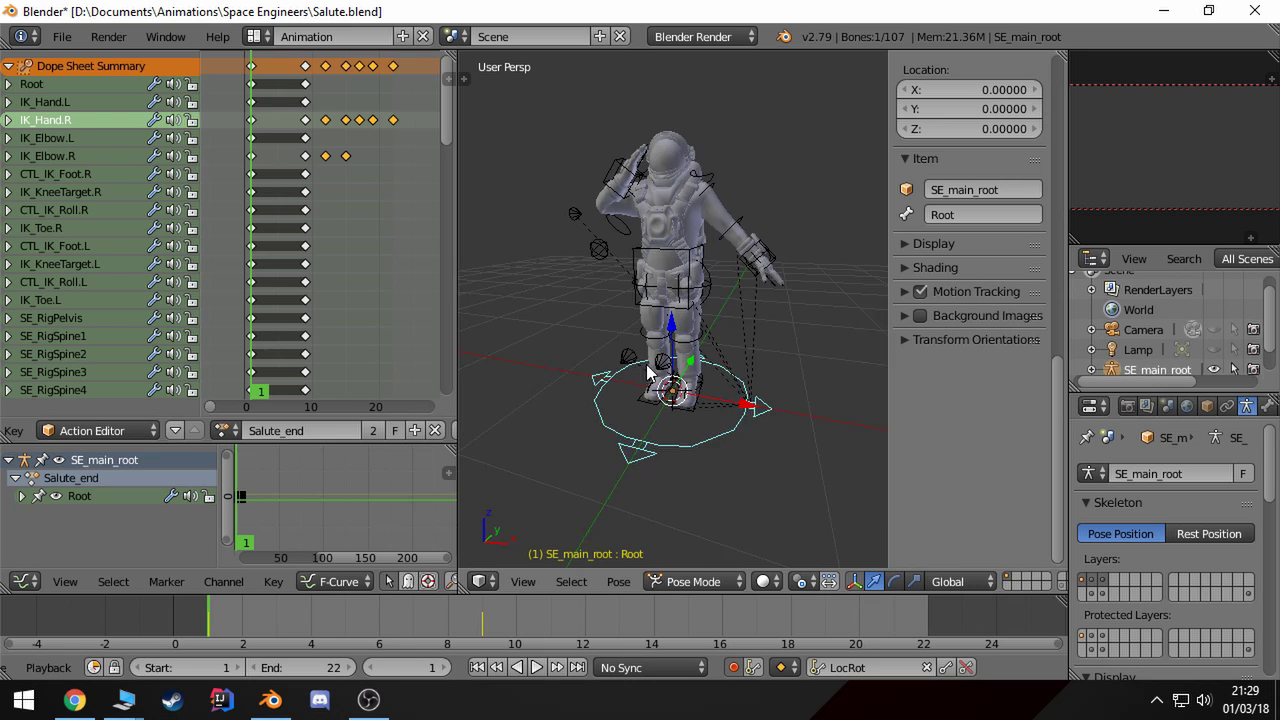
key("a")
mouse_move(710, 370)
middle_mouse_down()
mouse_move(728, 388)
mouse_move(714, 392)
middle_mouse_up()
- Start an FBX export and apply the Se Character Export preset
left_click(61, 36)
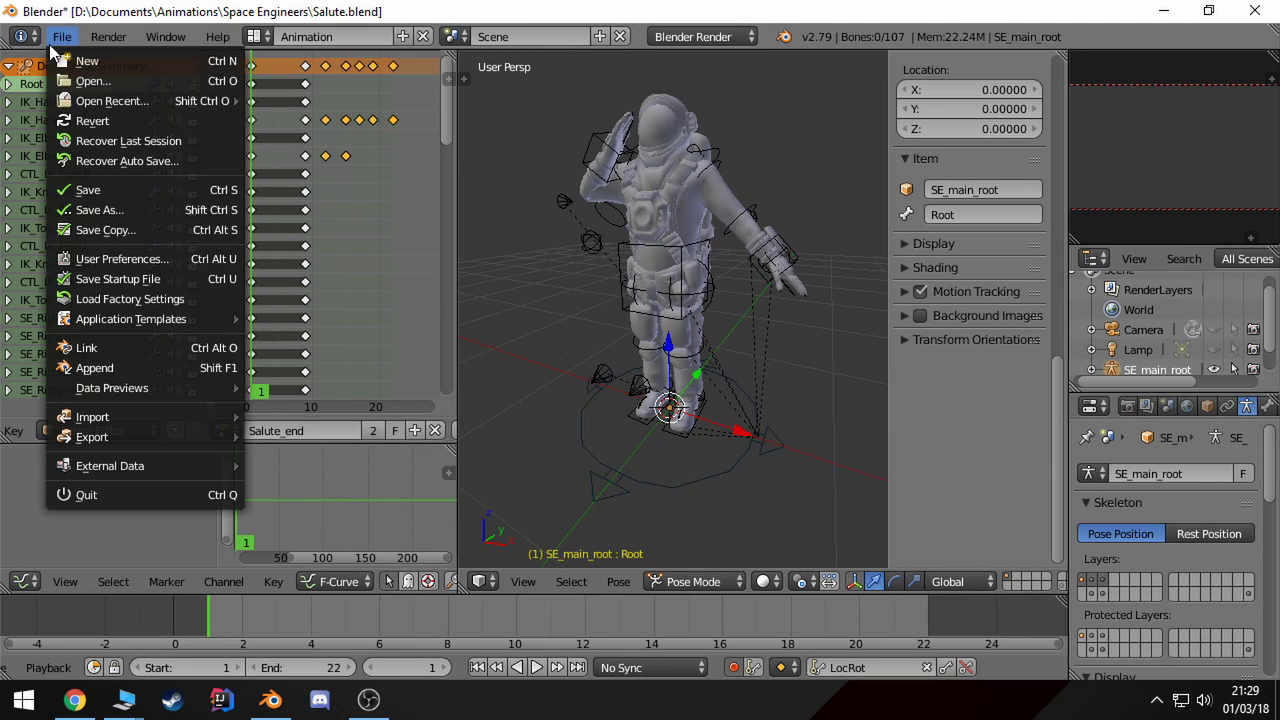
mouse_move(215, 437)
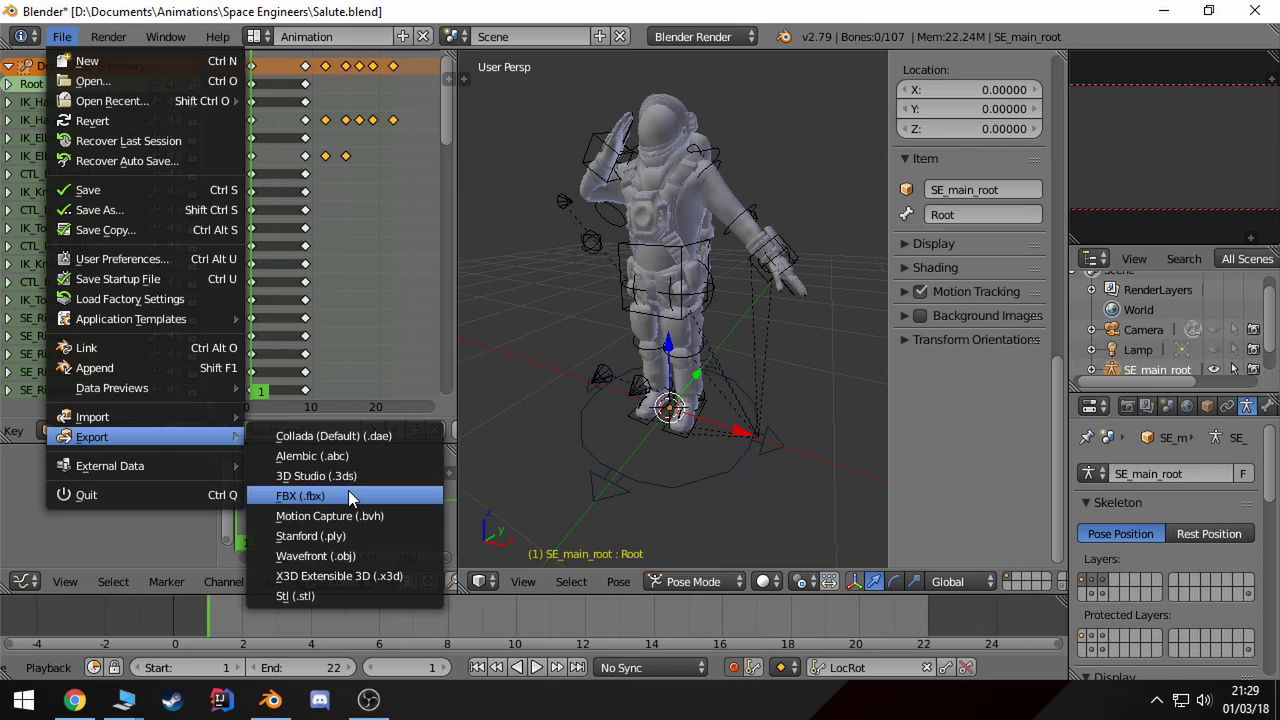
left_click(348, 490)
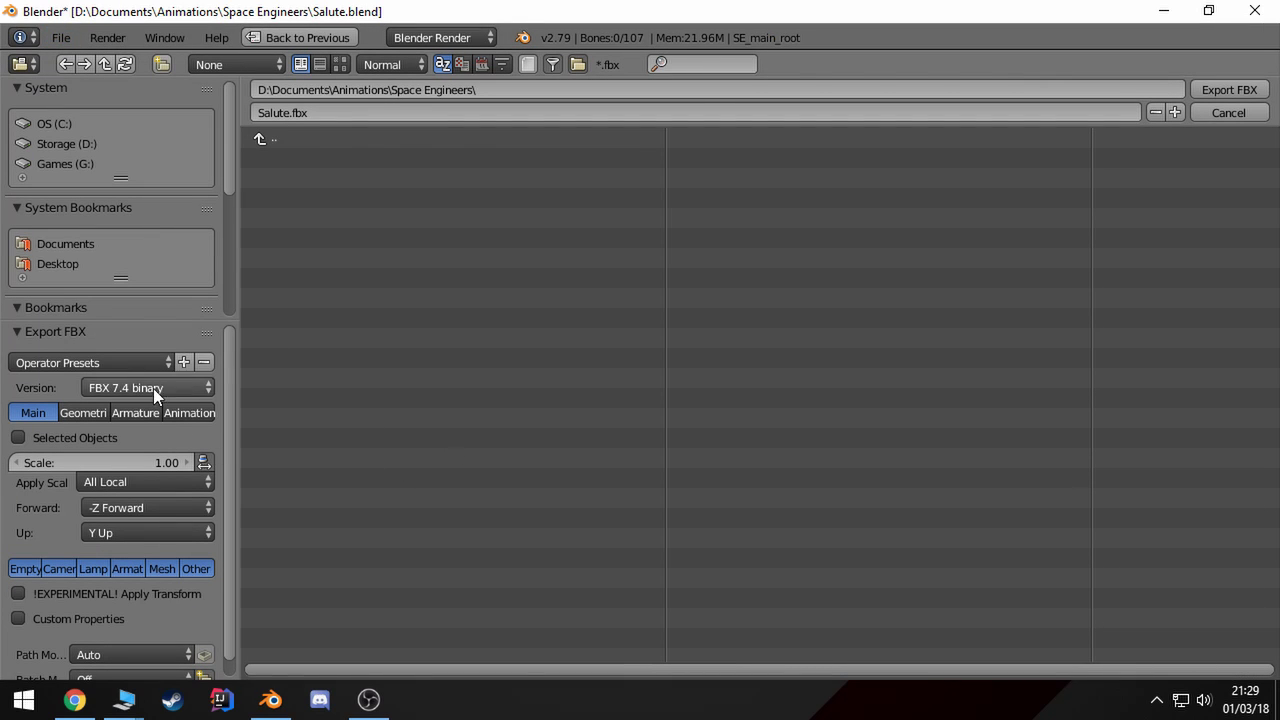
left_click(72, 362)
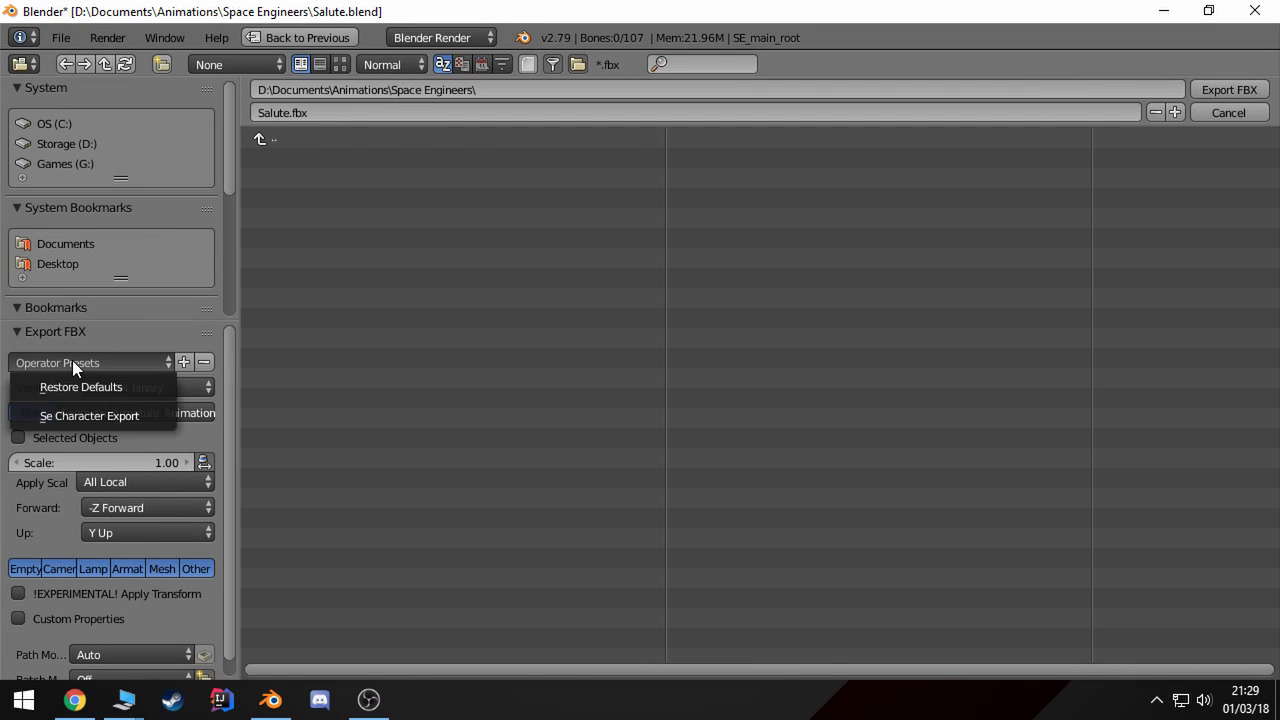
left_click(60, 414)
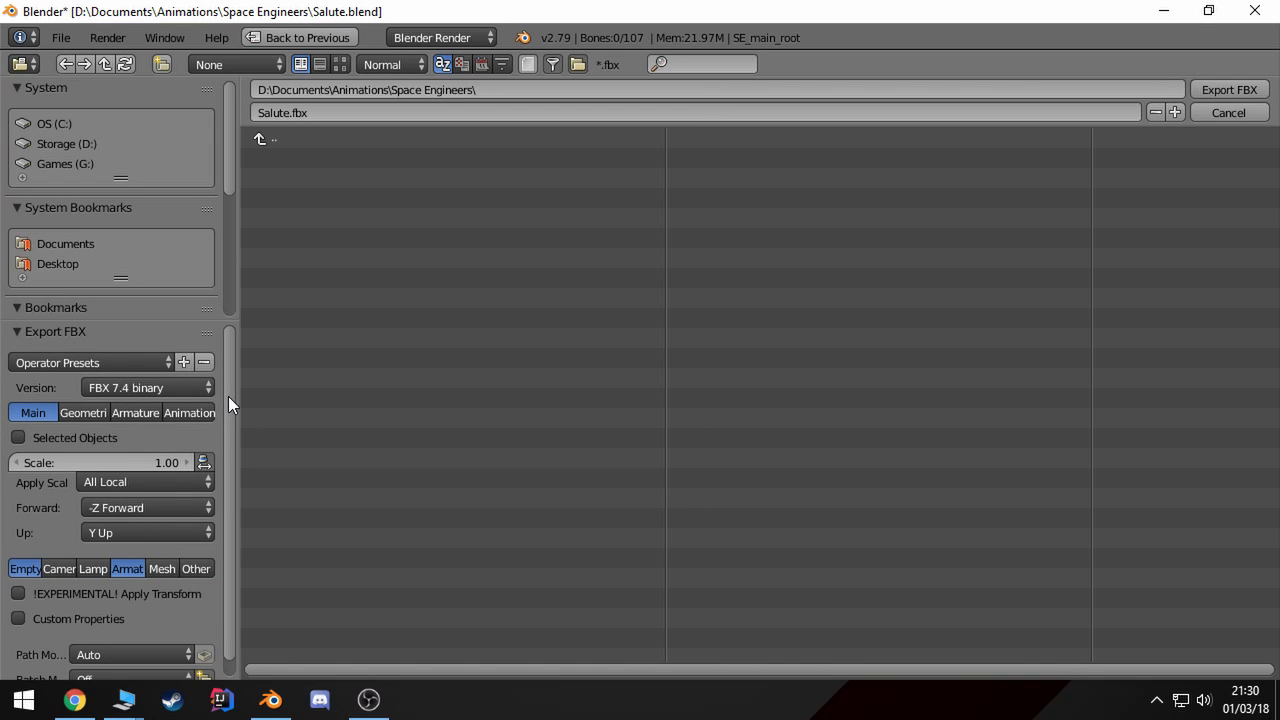
- Limit the export to armatures and review the geometry and armature options
left_click_drag(228, 396, 230, 418)
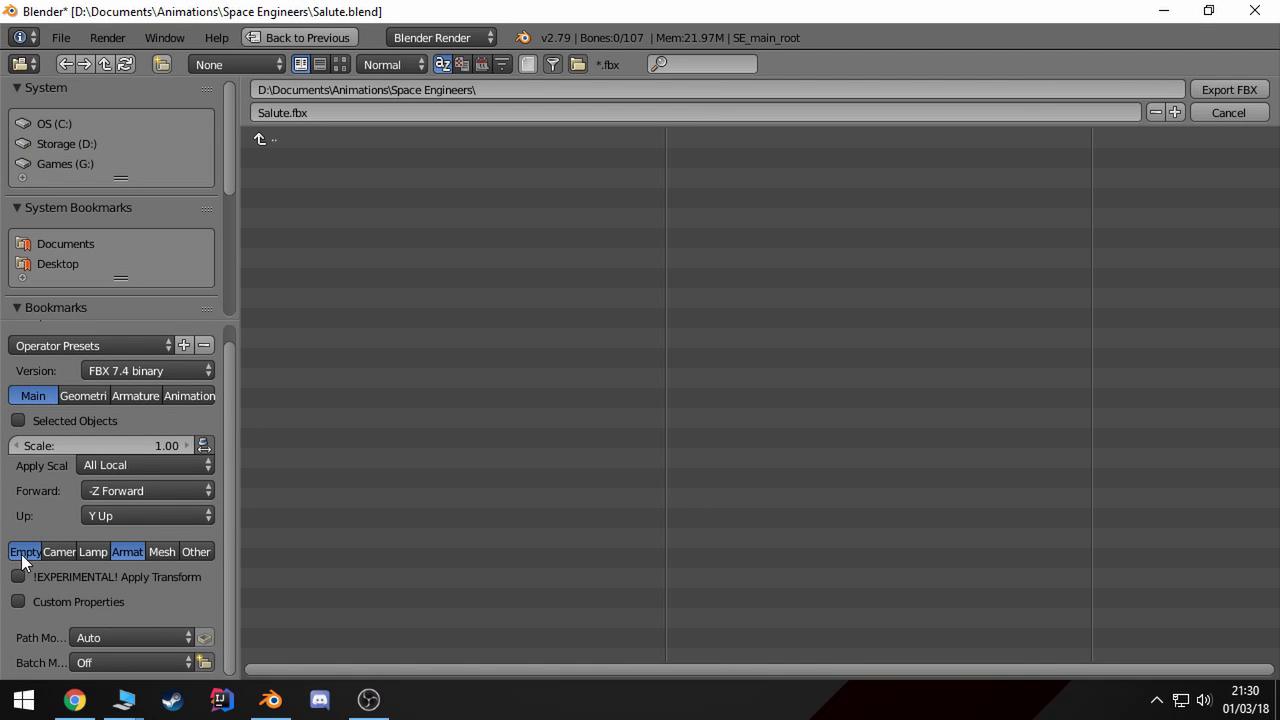
left_click(126, 551)
left_click(80, 398)
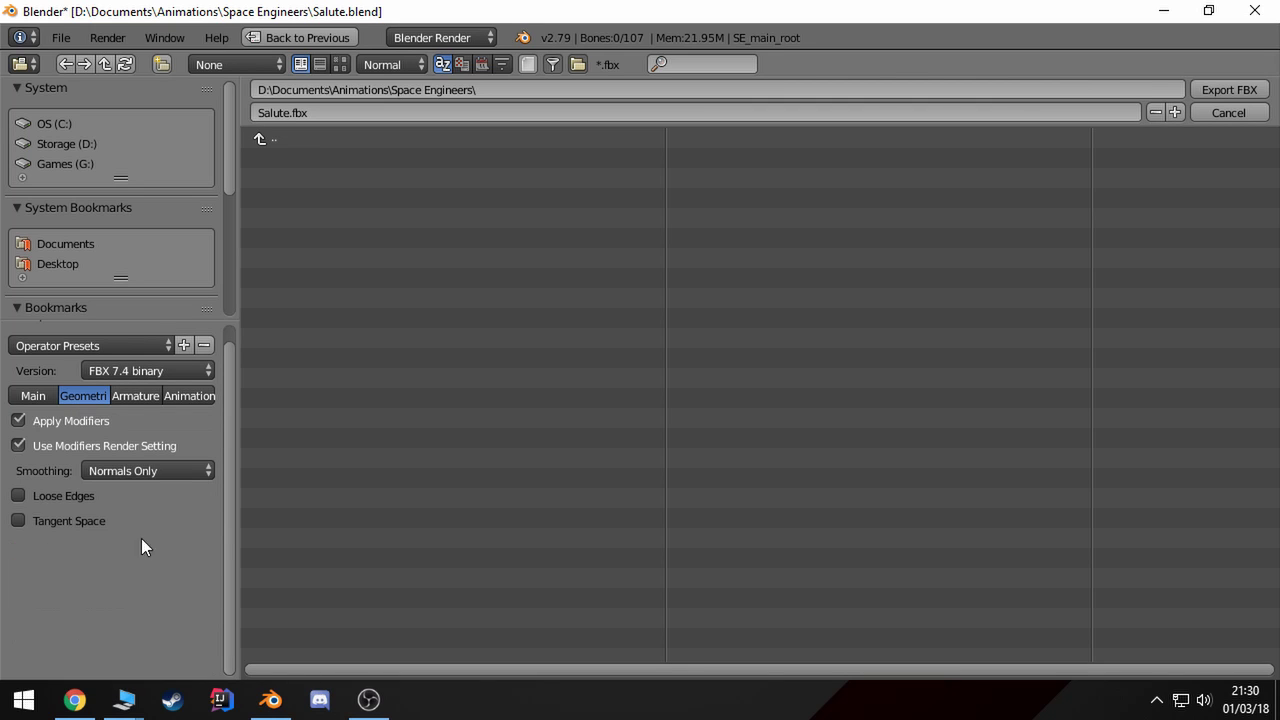
left_click(144, 395)
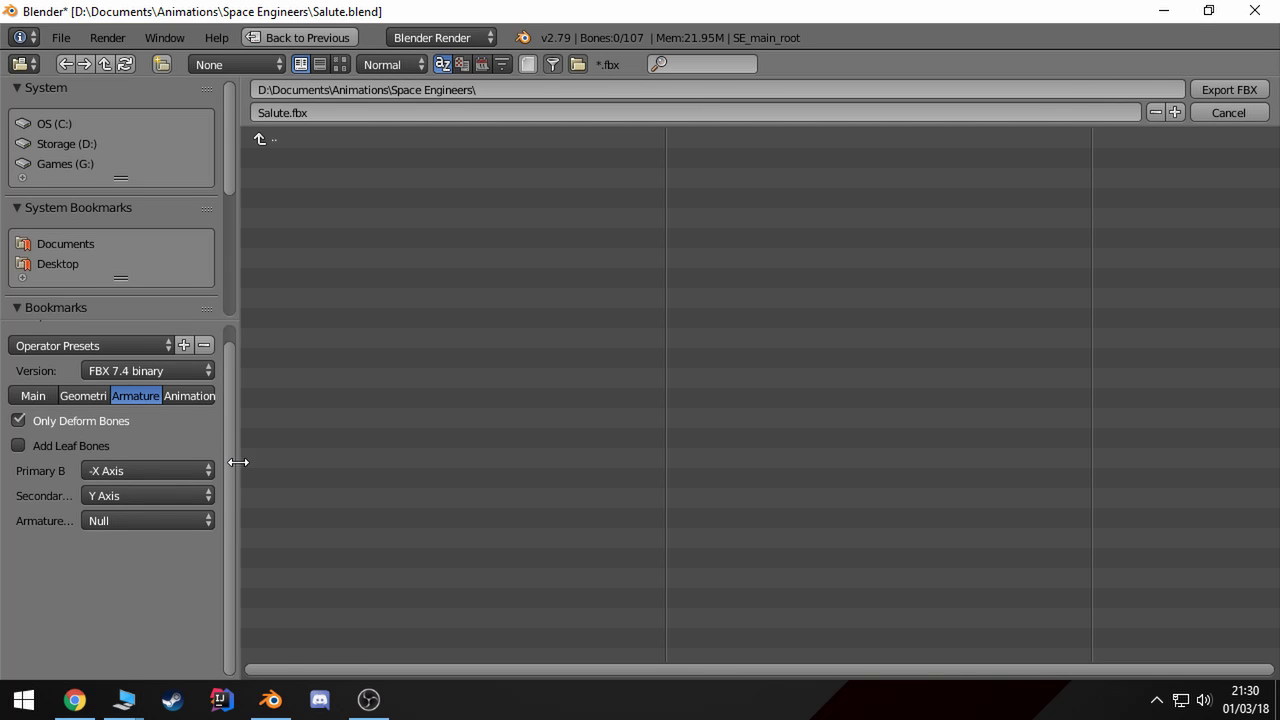
- Review the animation export settings and keep the existing destination folder path
left_click_drag(238, 462, 415, 460)
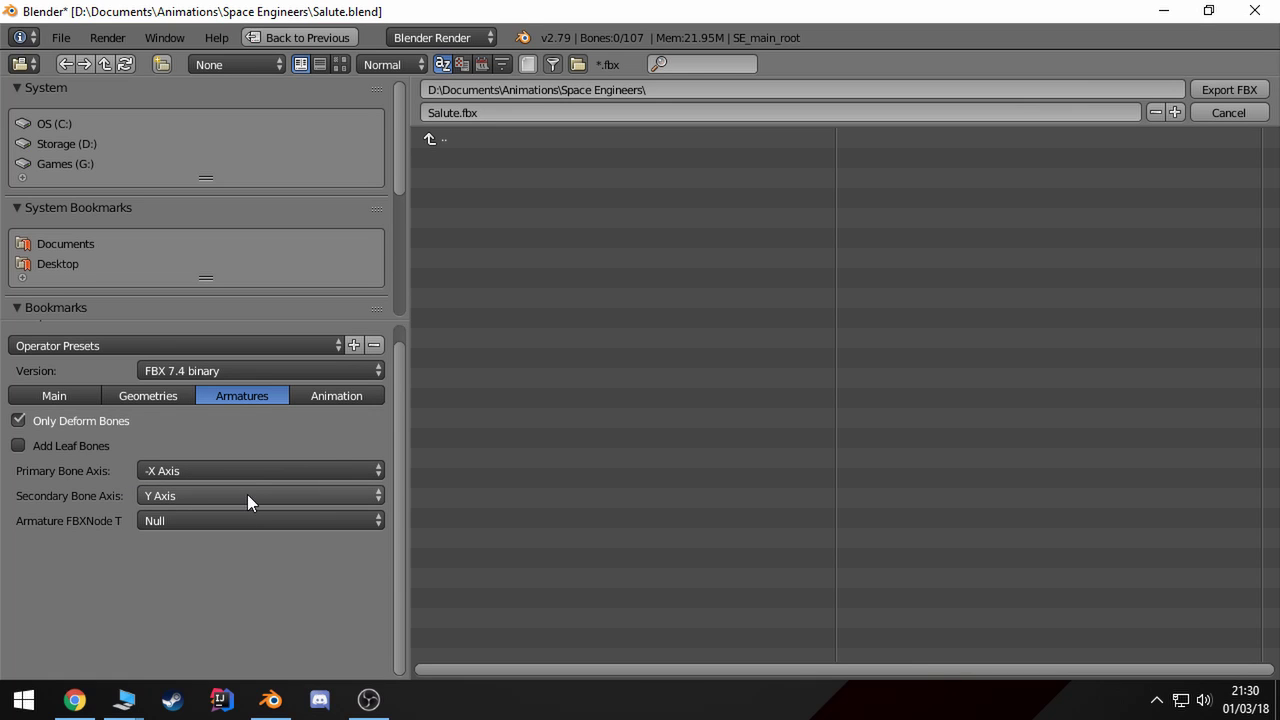
left_click_drag(412, 399, 380, 399)
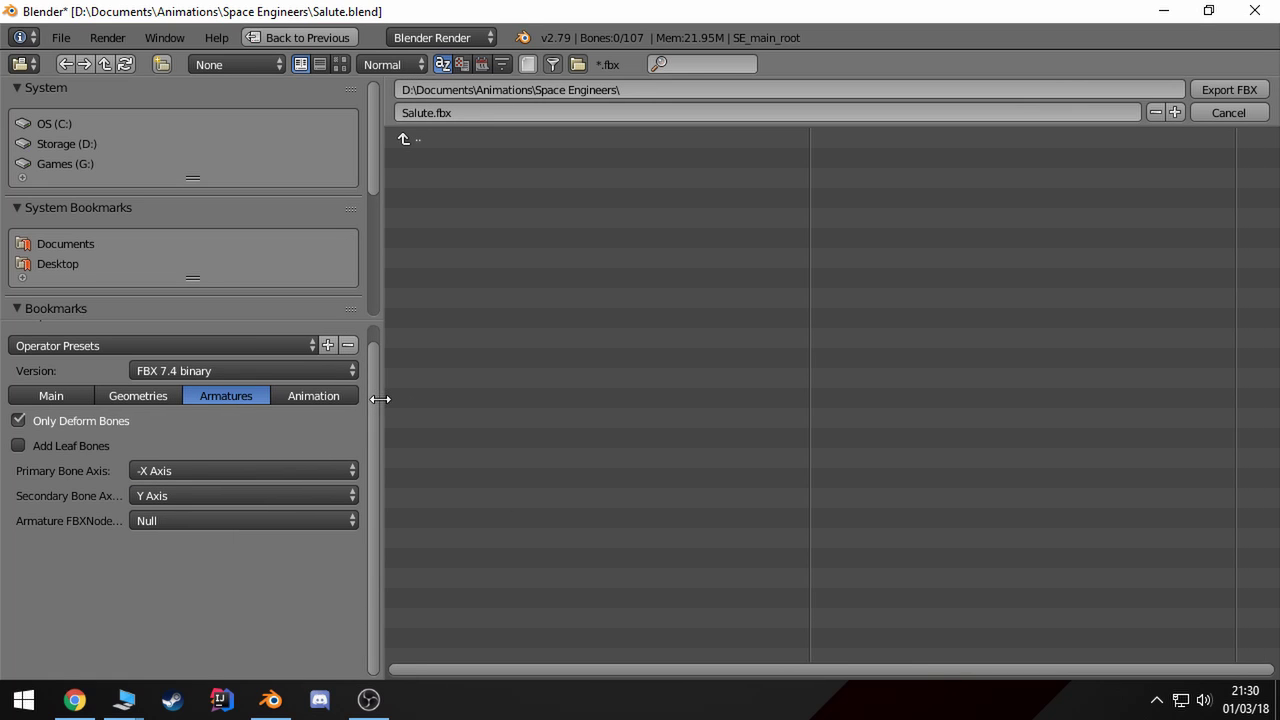
left_click(300, 397)
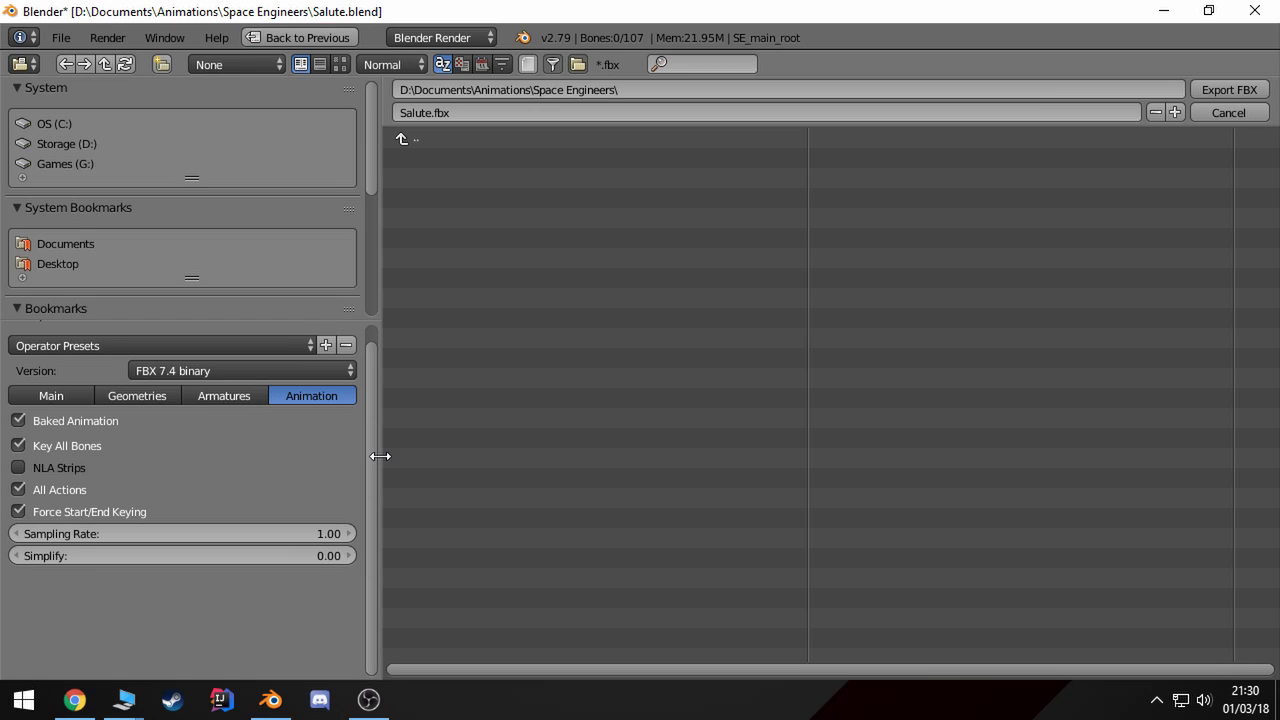
left_click_drag(380, 456, 277, 461)
left_click(544, 91)
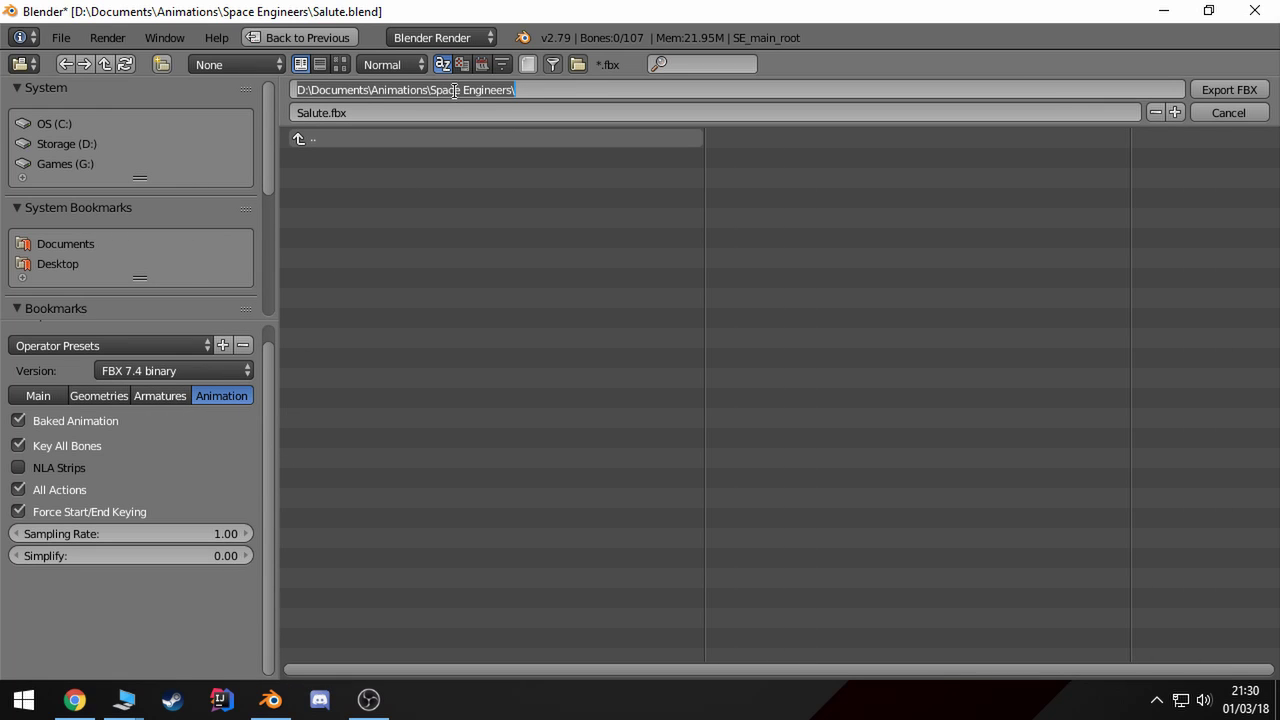
key("Return")
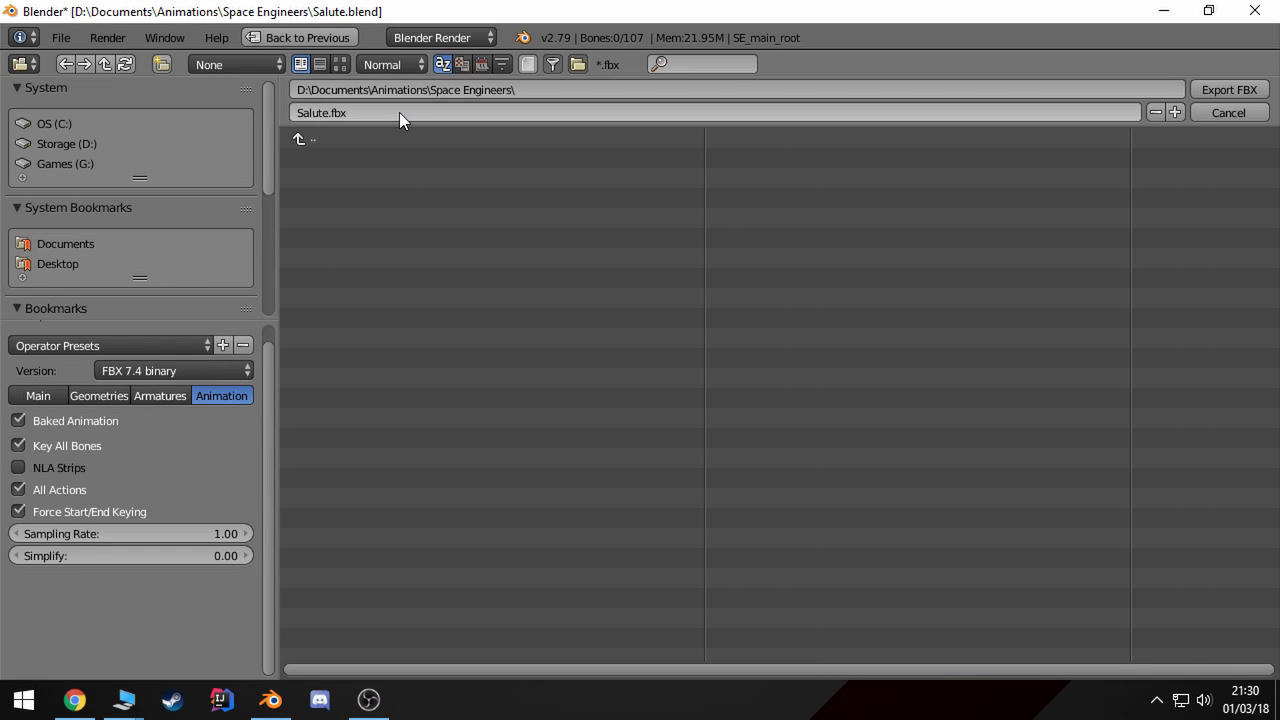
- Export the animation to Salute.fbx and quit Blender
left_click(1222, 88)
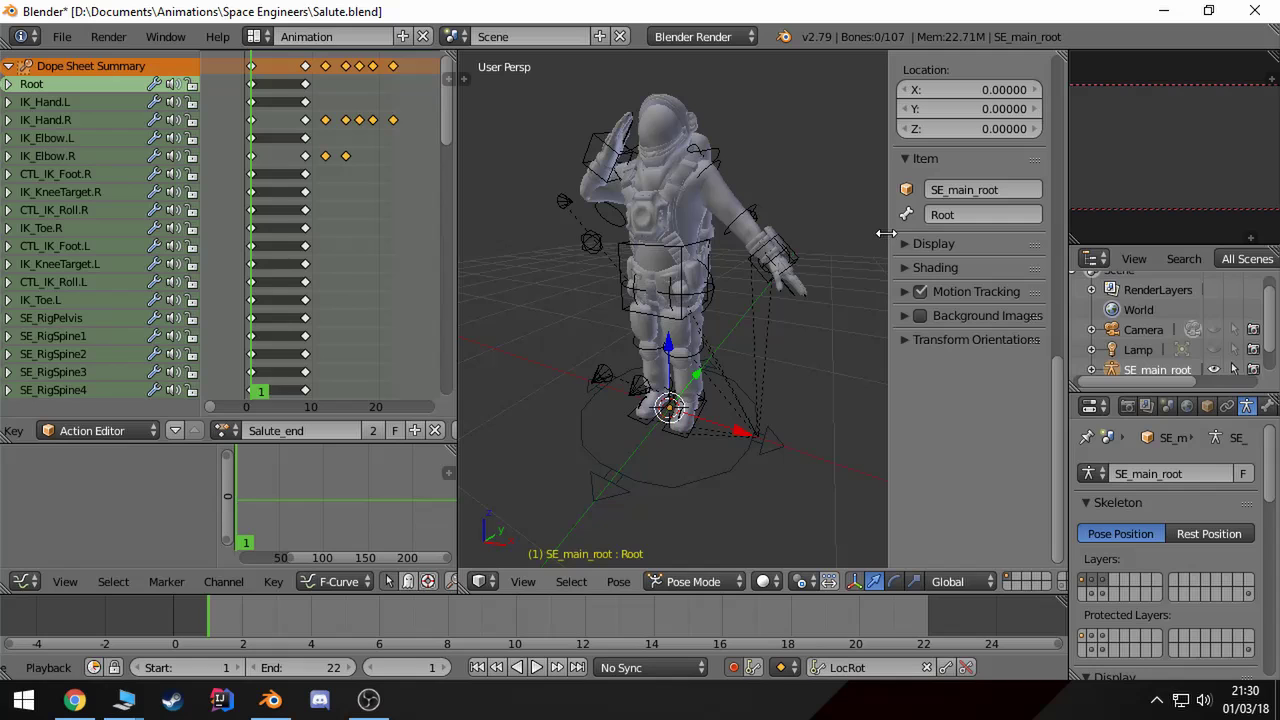
middle_click_drag(675, 216, 665, 237)
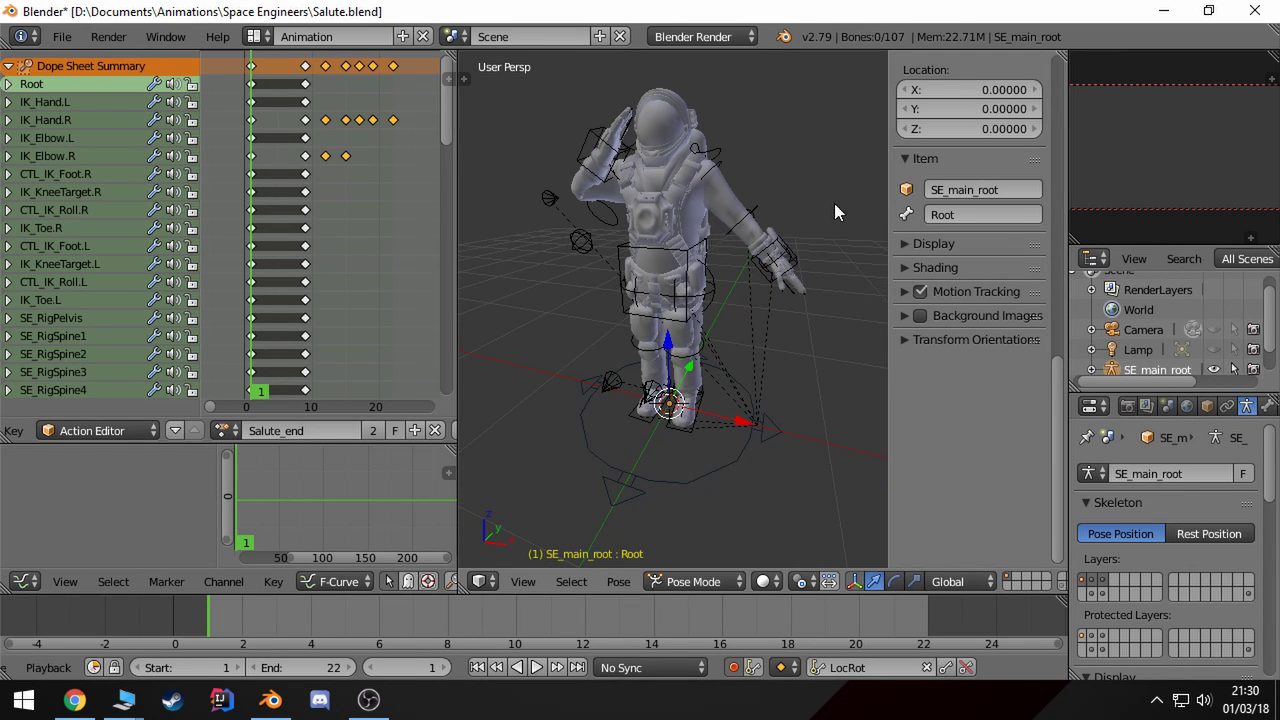
middle_click_drag(834, 203, 743, 235)
left_click(1255, 11)
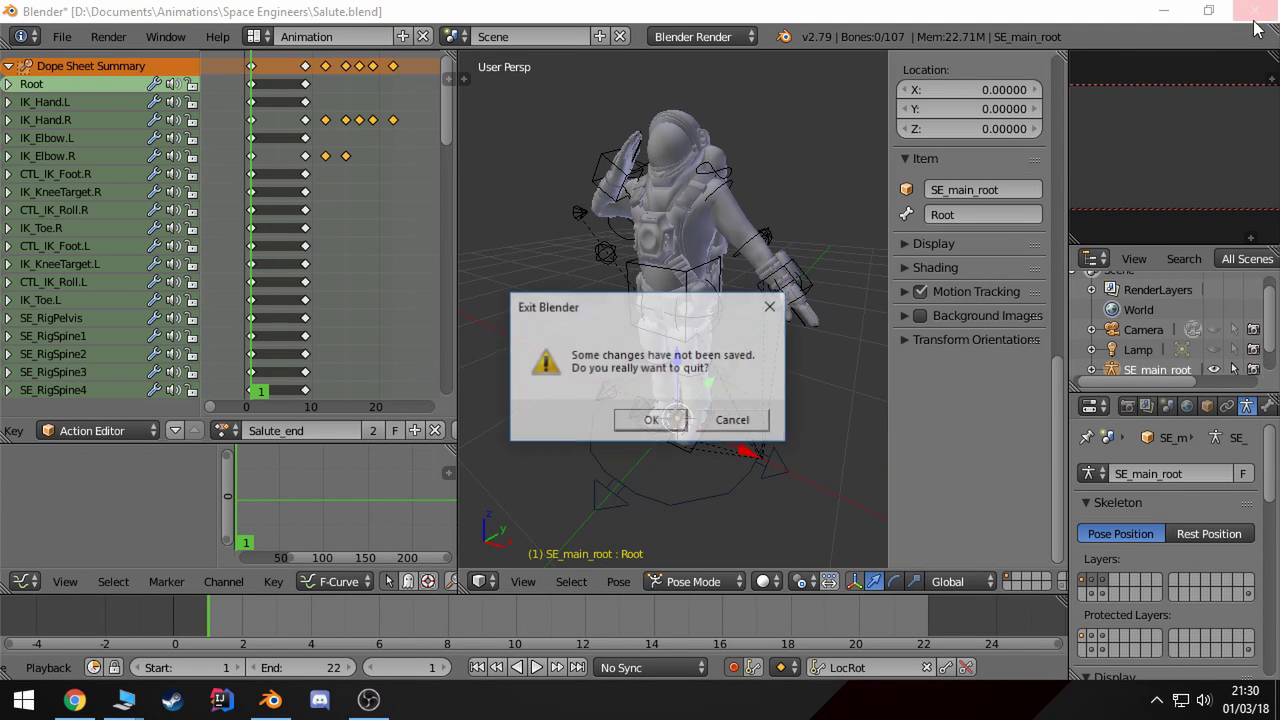
- Quit without saving, minimize the Videos window, and select Salute.fbx in Space Engineers folder
left_click(652, 423)
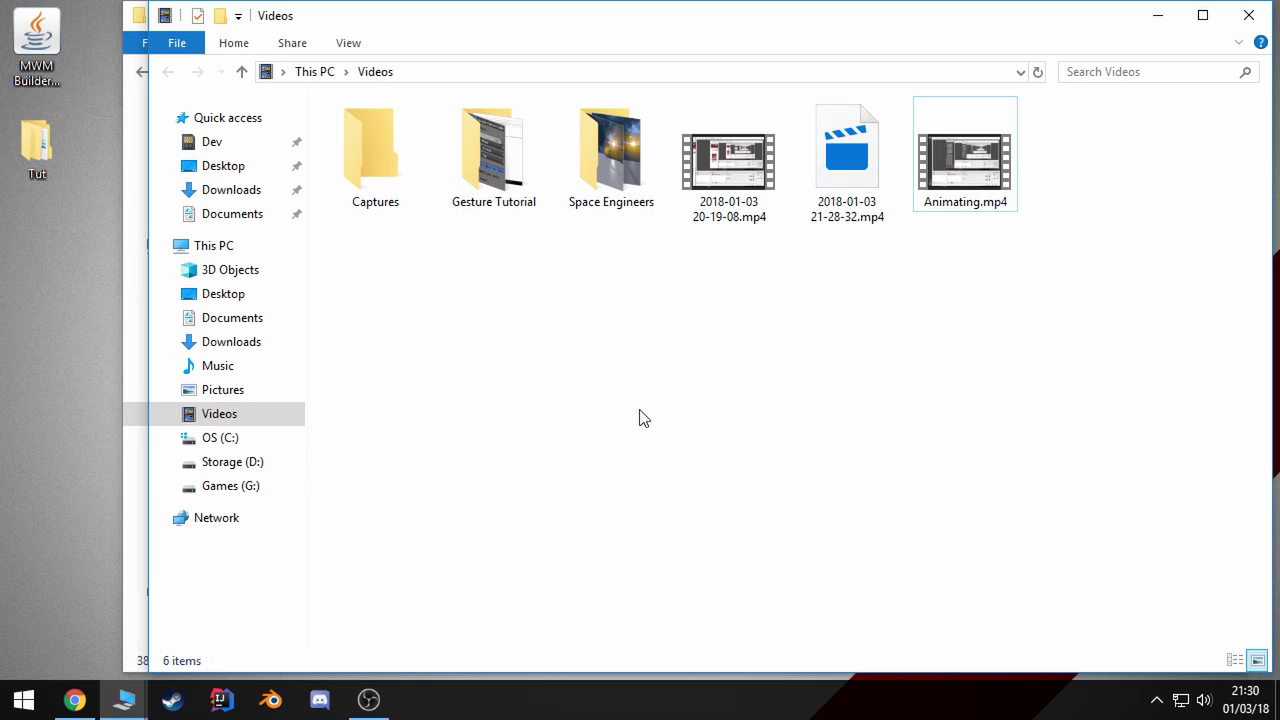
left_click(1157, 15)
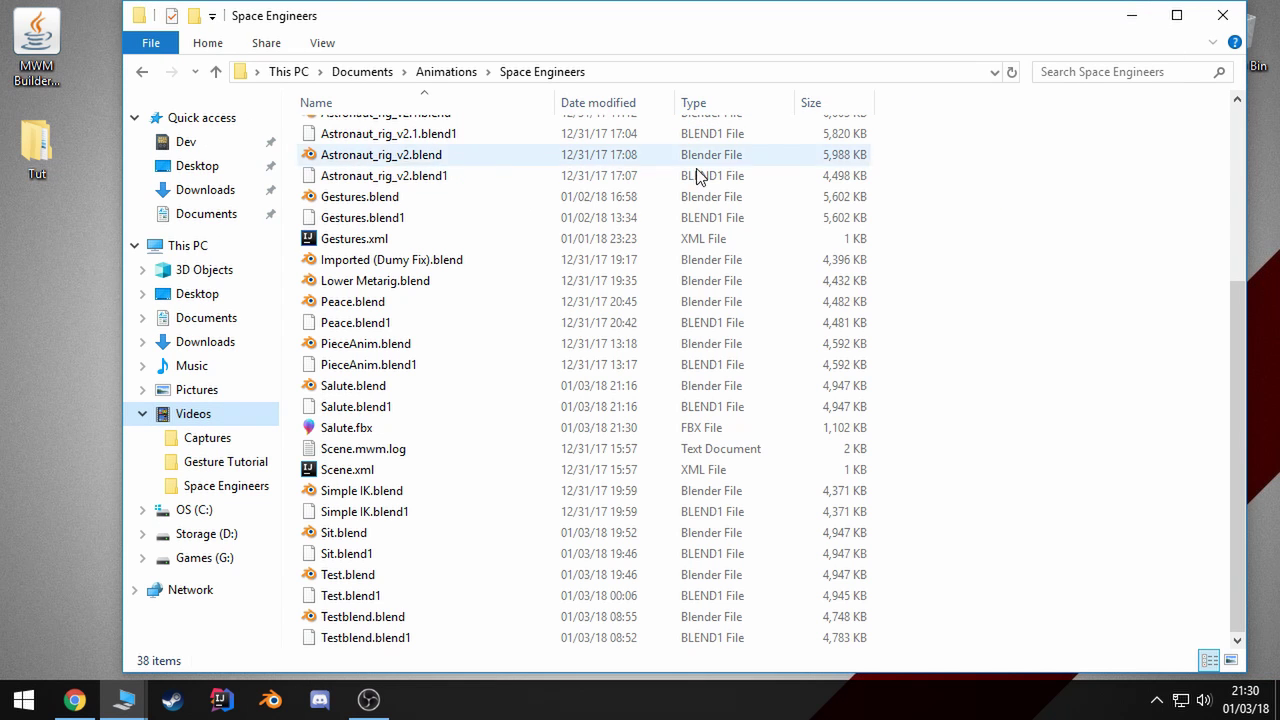
left_click_drag(1025, 27, 1046, 28)
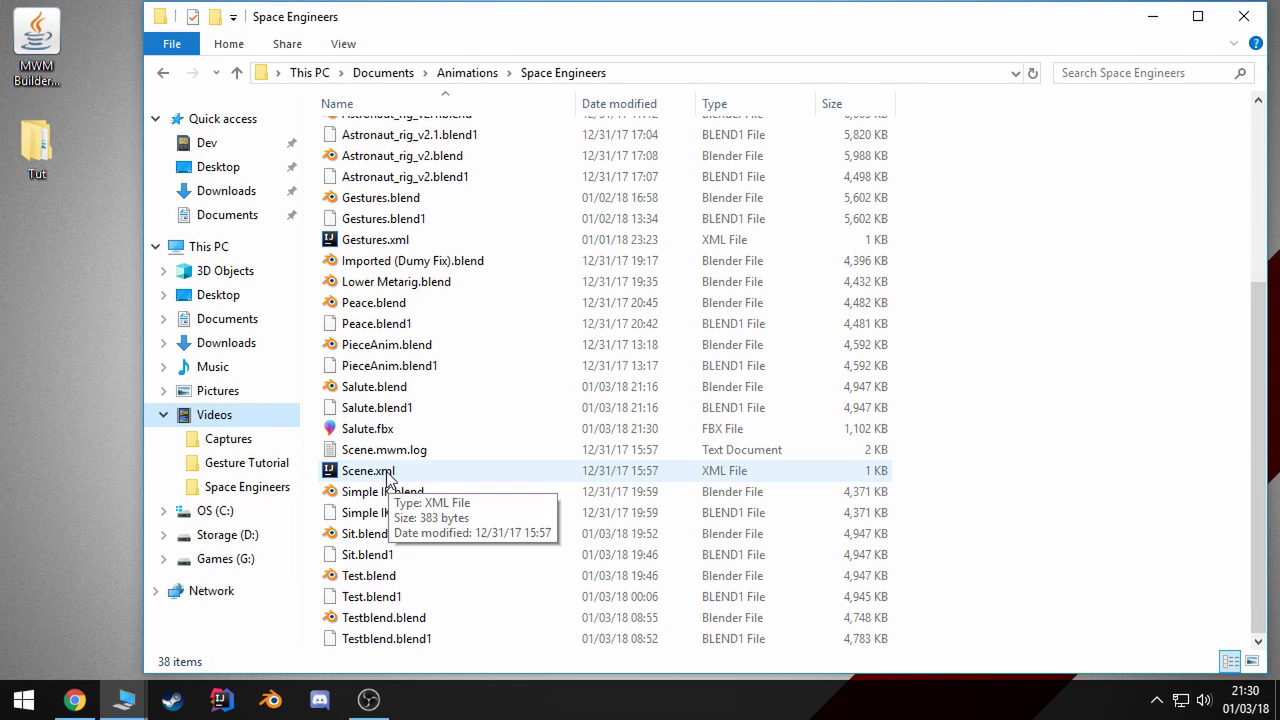
left_click(391, 430)
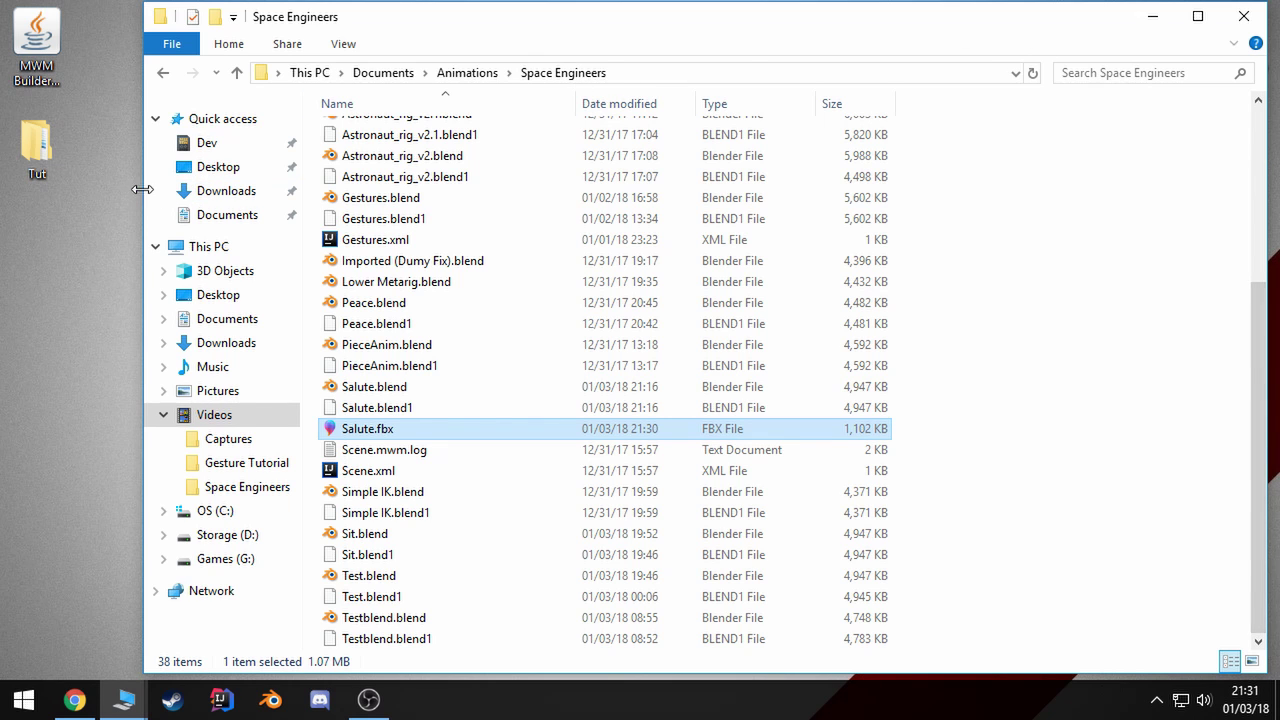
left_click_drag(144, 189, 332, 187)
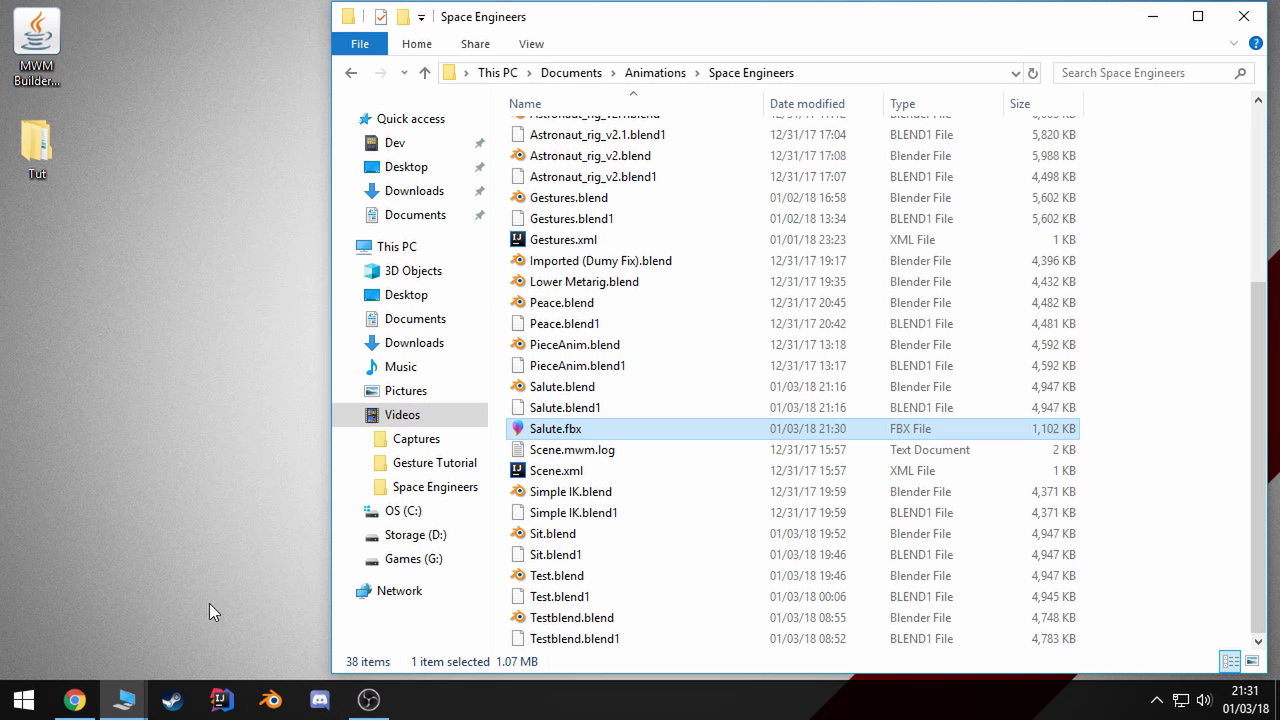
- Go to %appdata% and open the SpaceEngineers\Mods folder
mouse_move(122, 695)
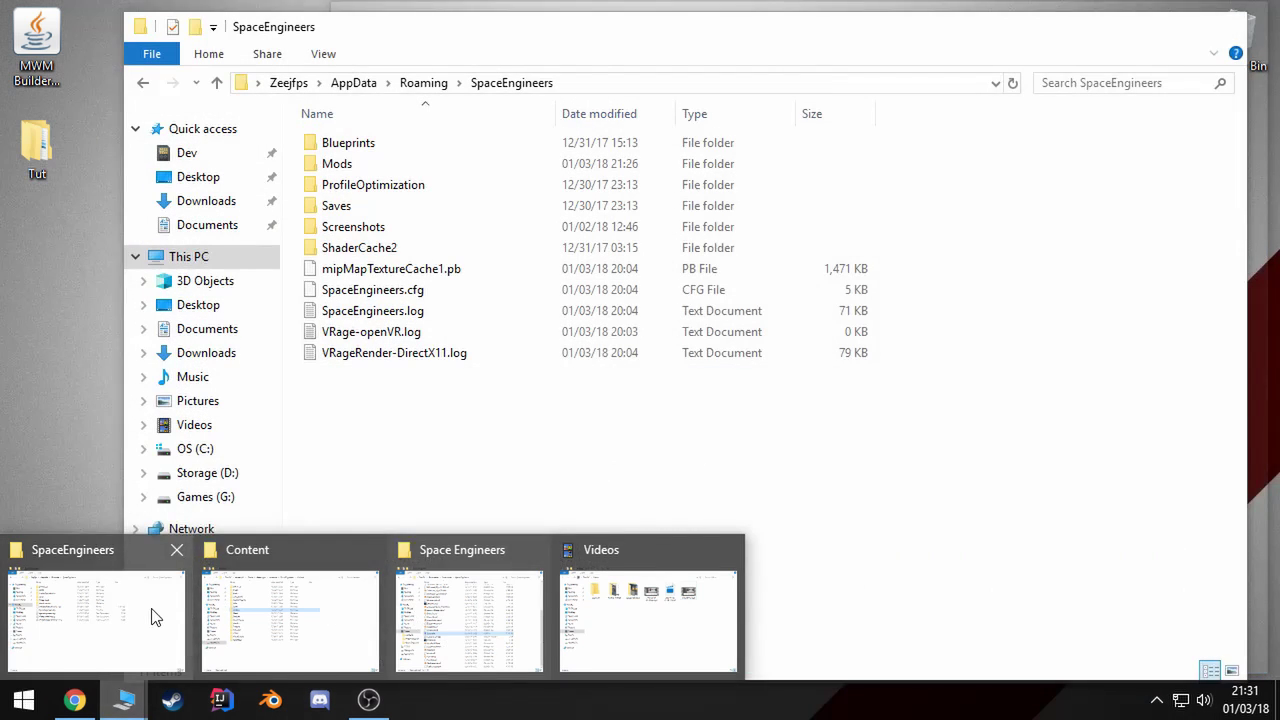
left_click(155, 617)
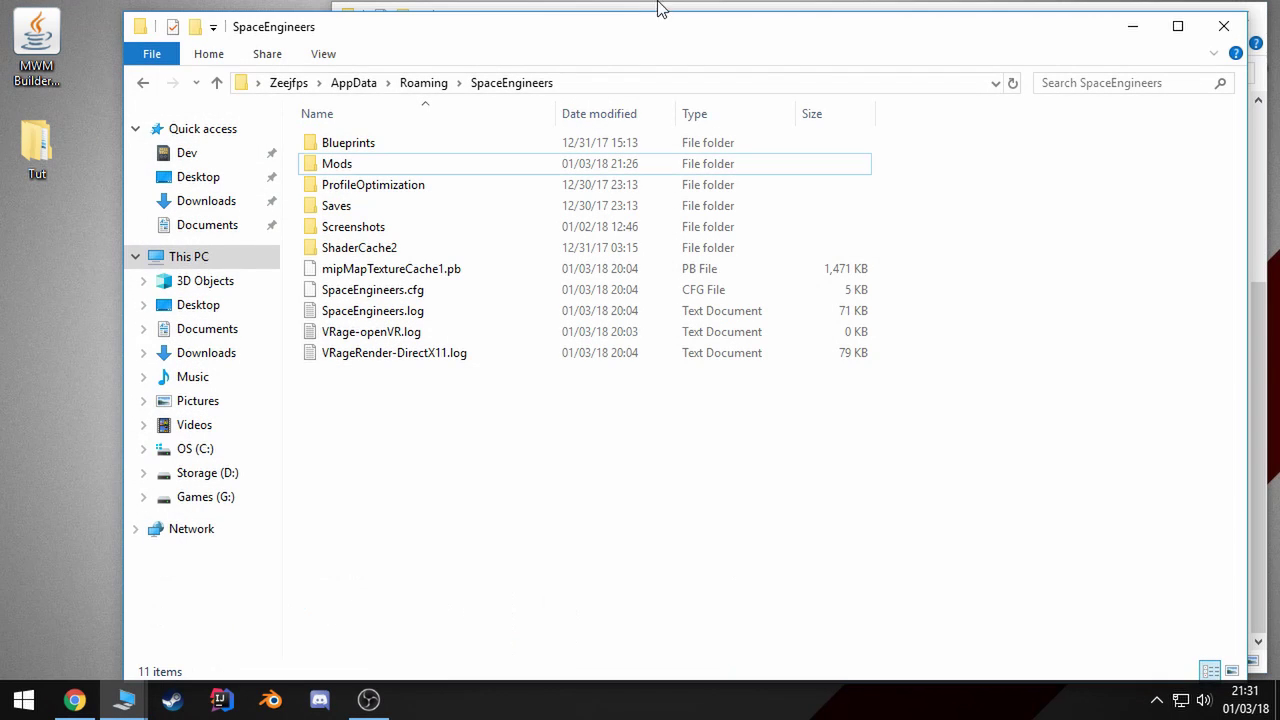
left_click(572, 84)
type("%")
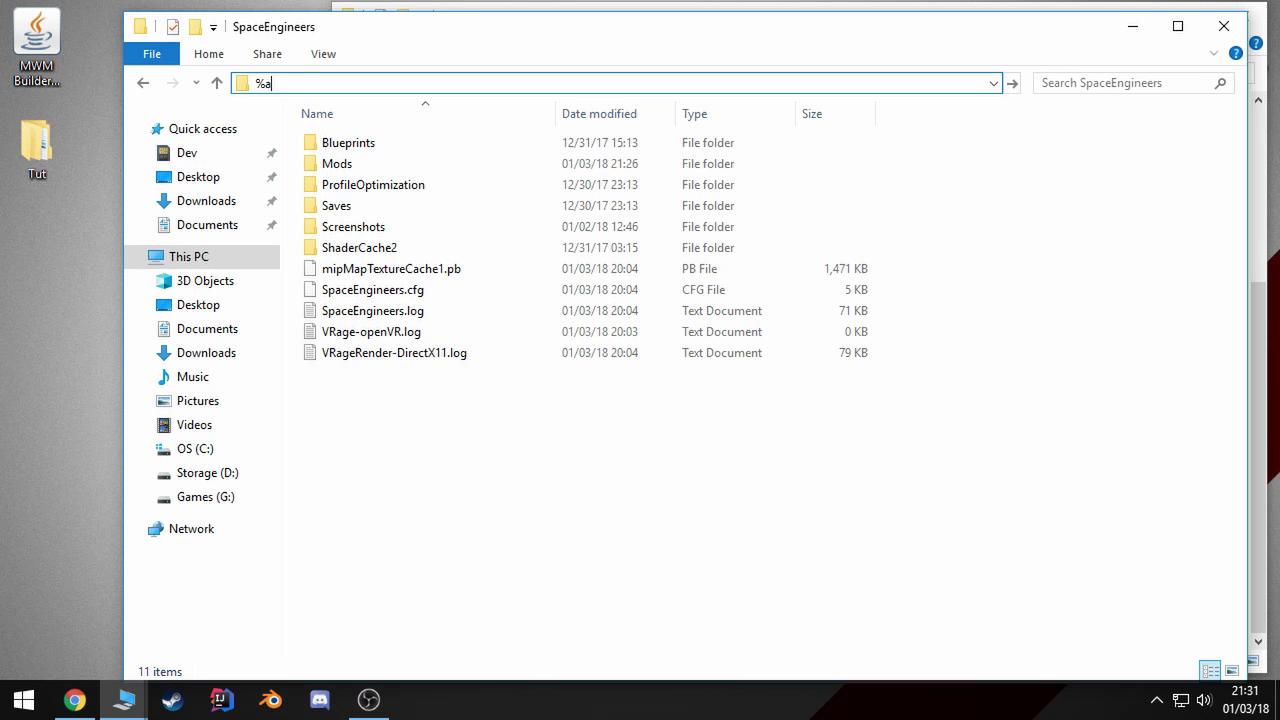
type("appdata%")
key("Return")
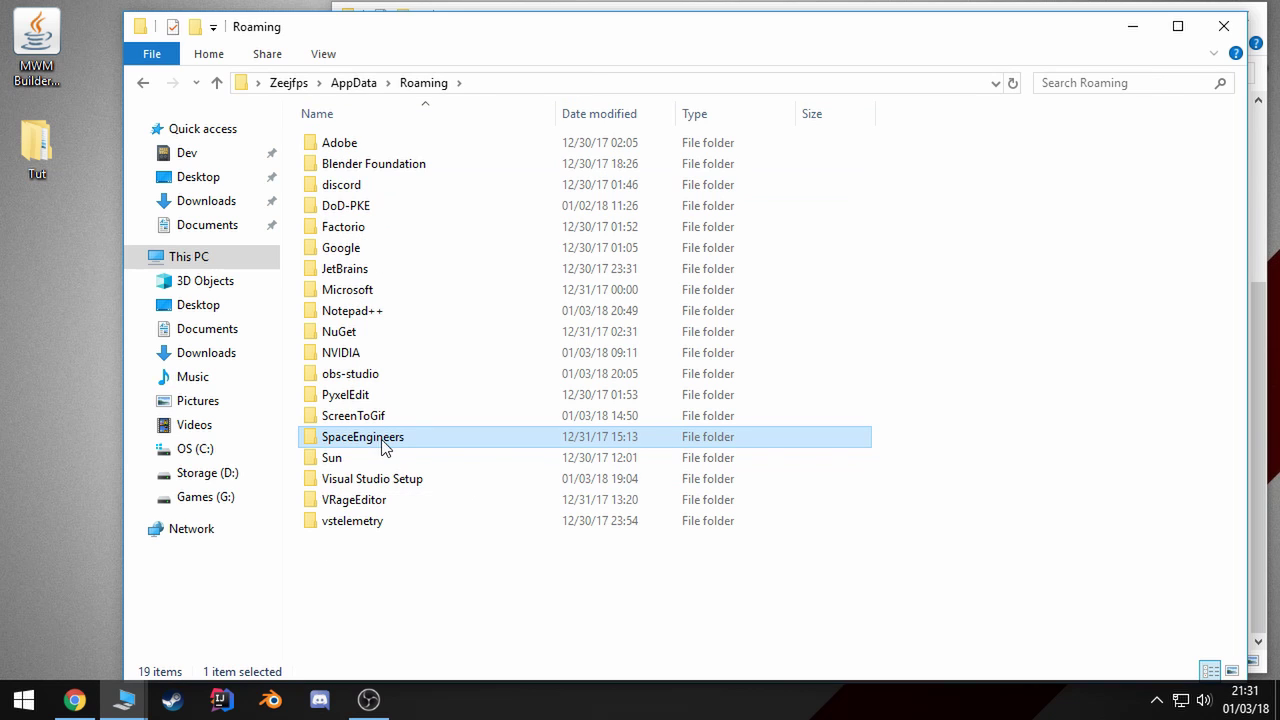
double_click(385, 447)
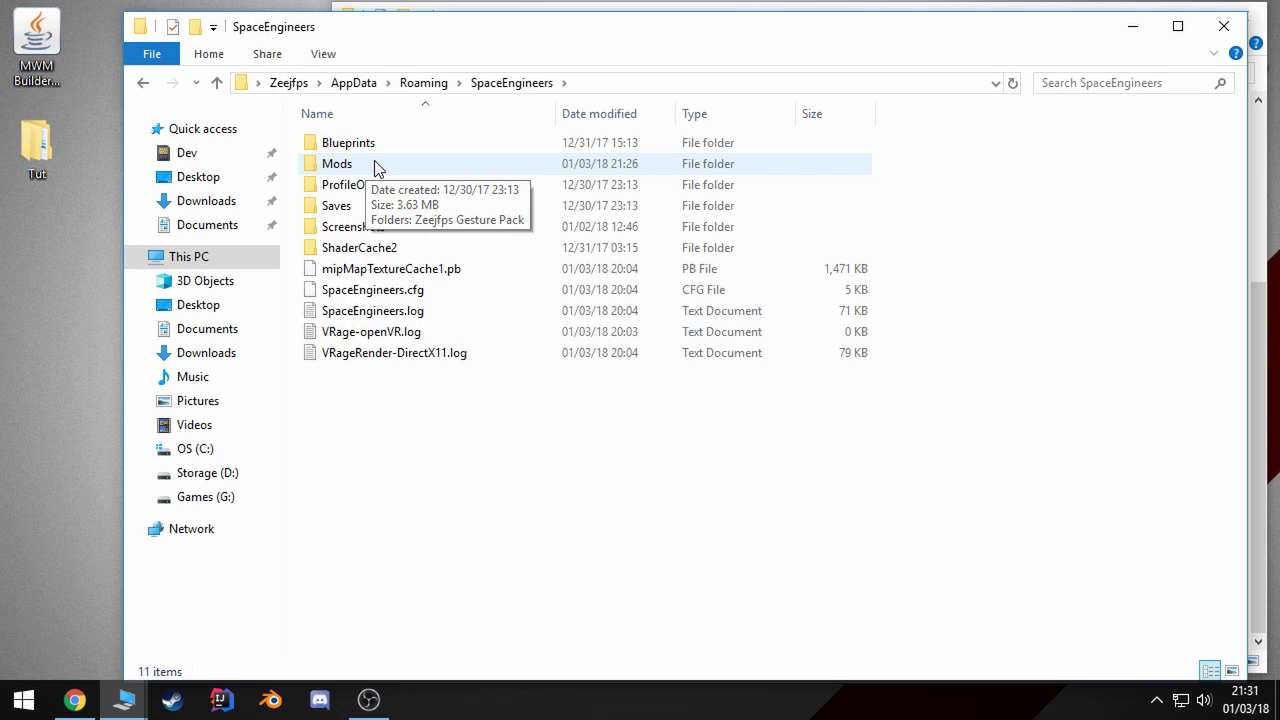
double_click(356, 166)
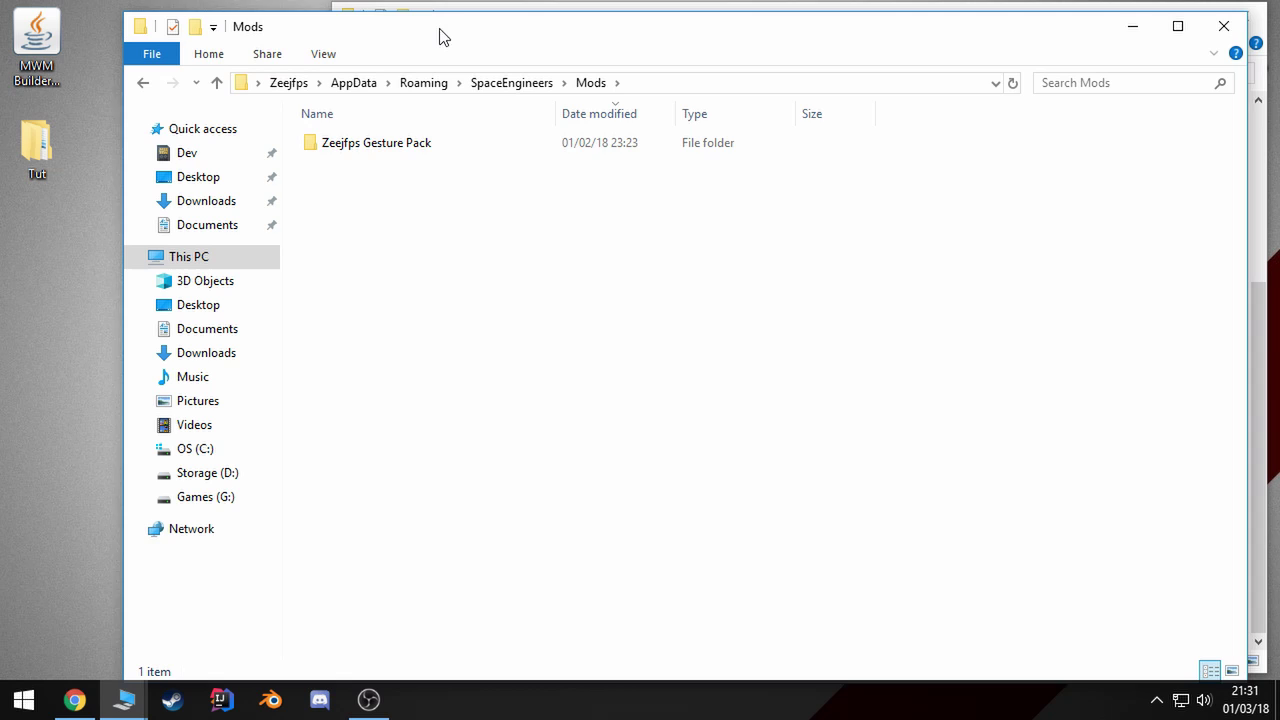
- Create a Tut folder in Mods and a Models folder inside Tut
right_click(315, 320)
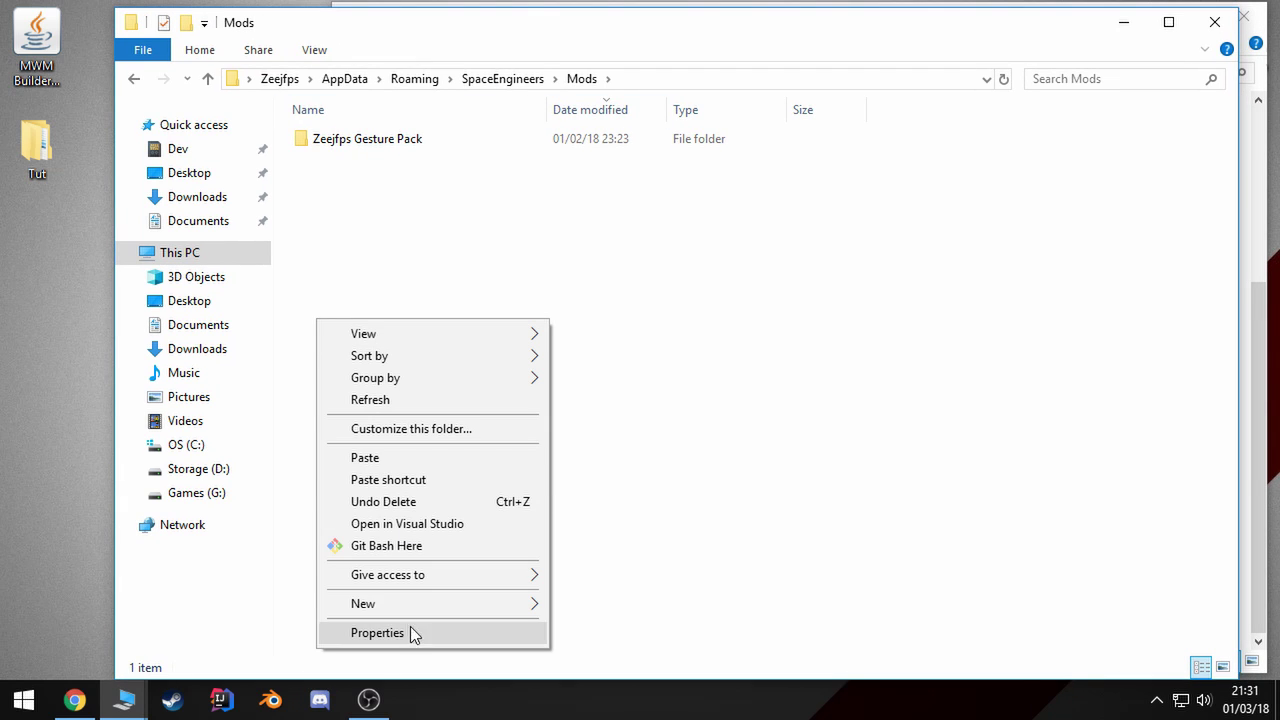
mouse_move(450, 603)
left_click(612, 458)
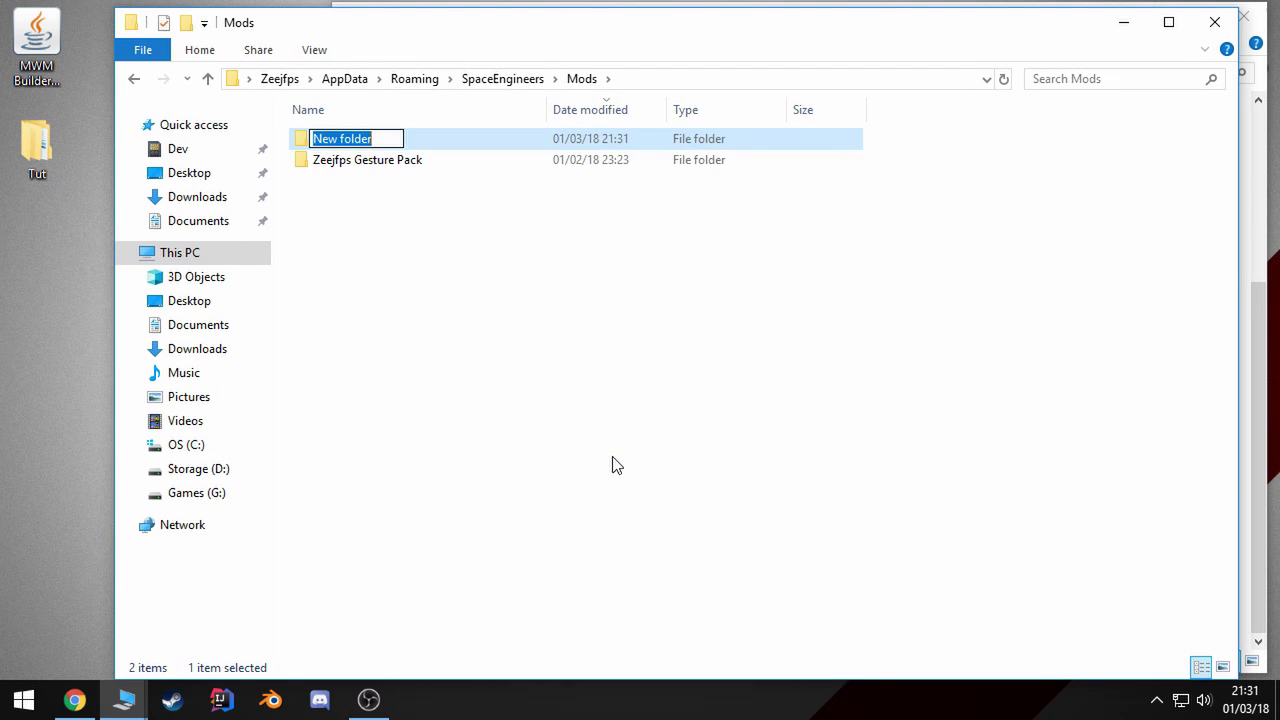
type("Tut")
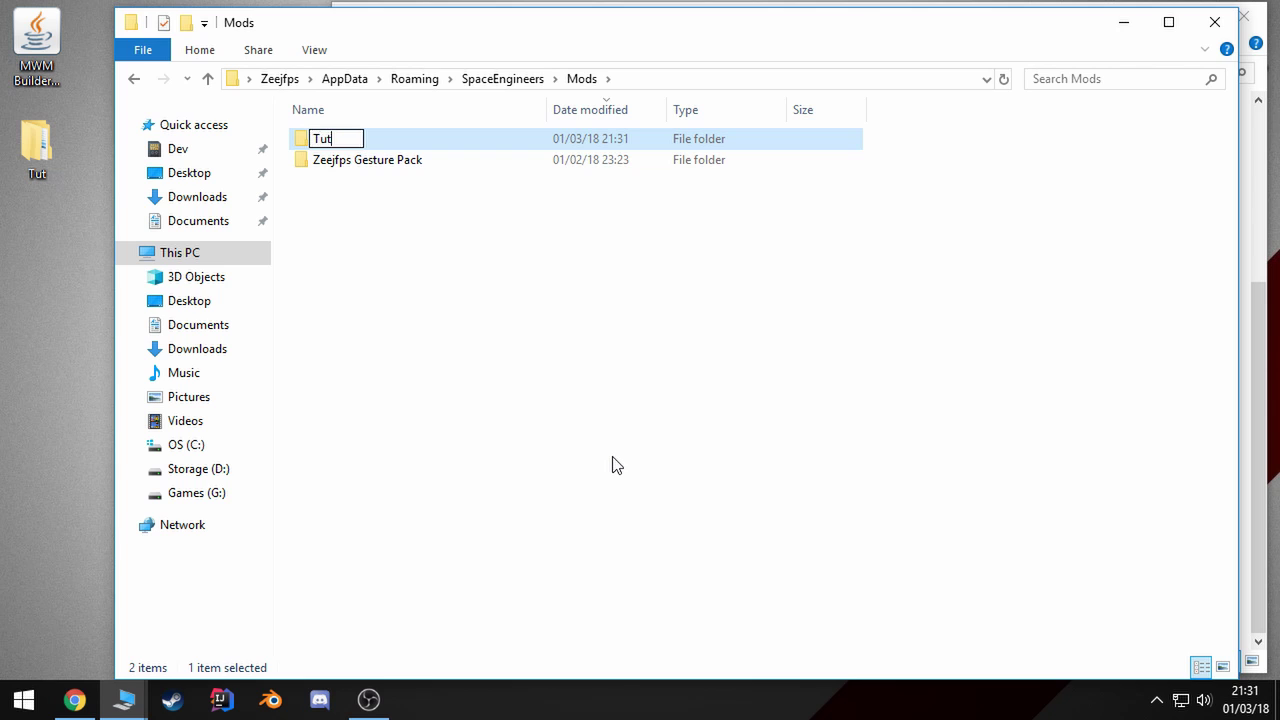
key("Return")
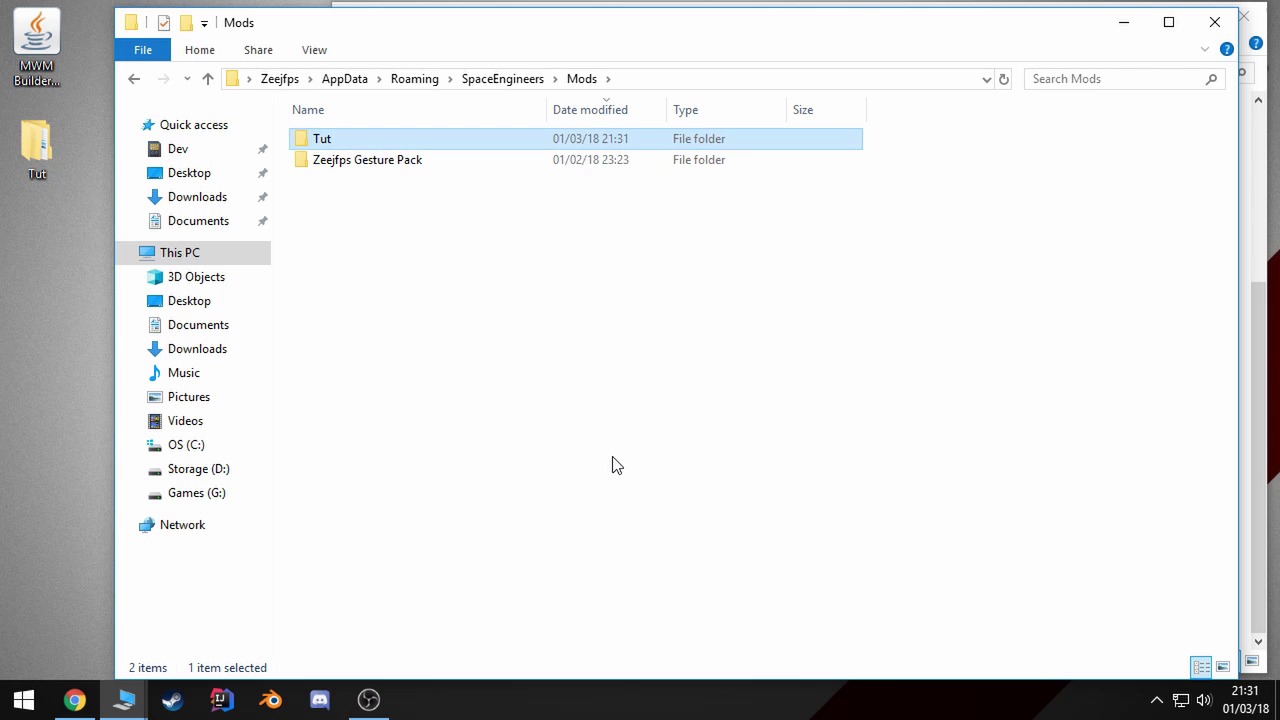
double_click(349, 138)
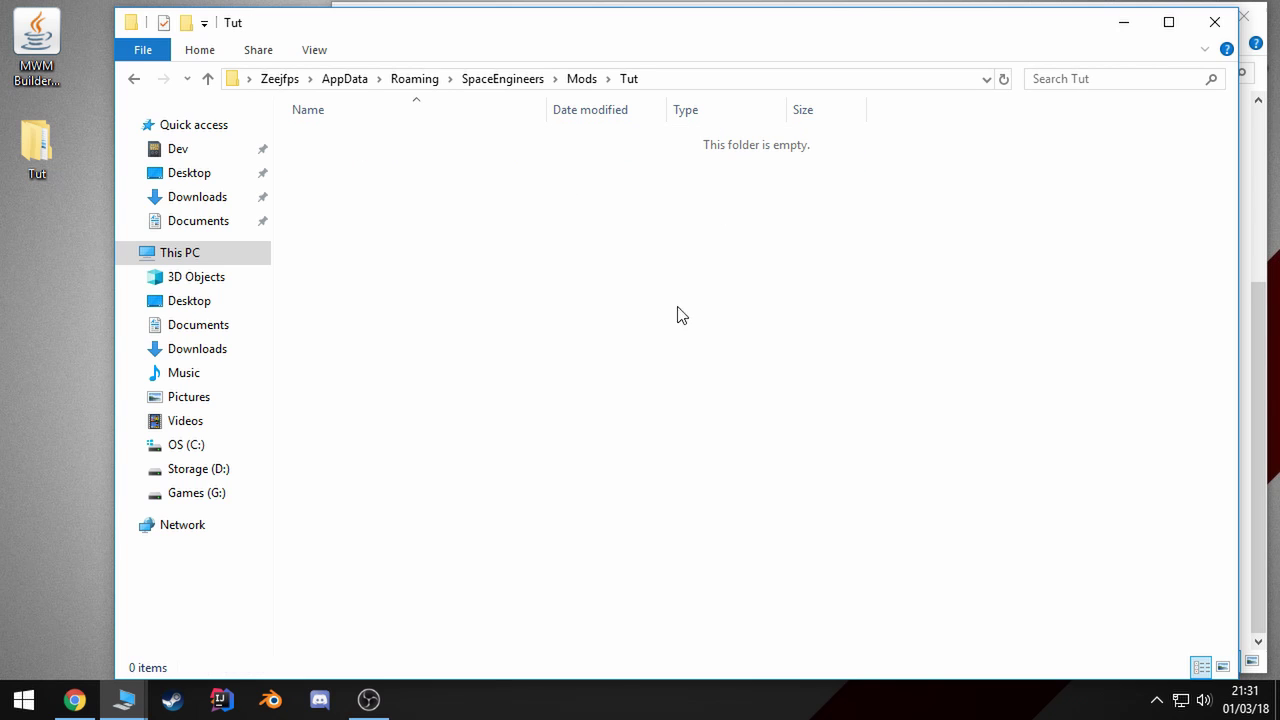
right_click(417, 282)
mouse_move(504, 570)
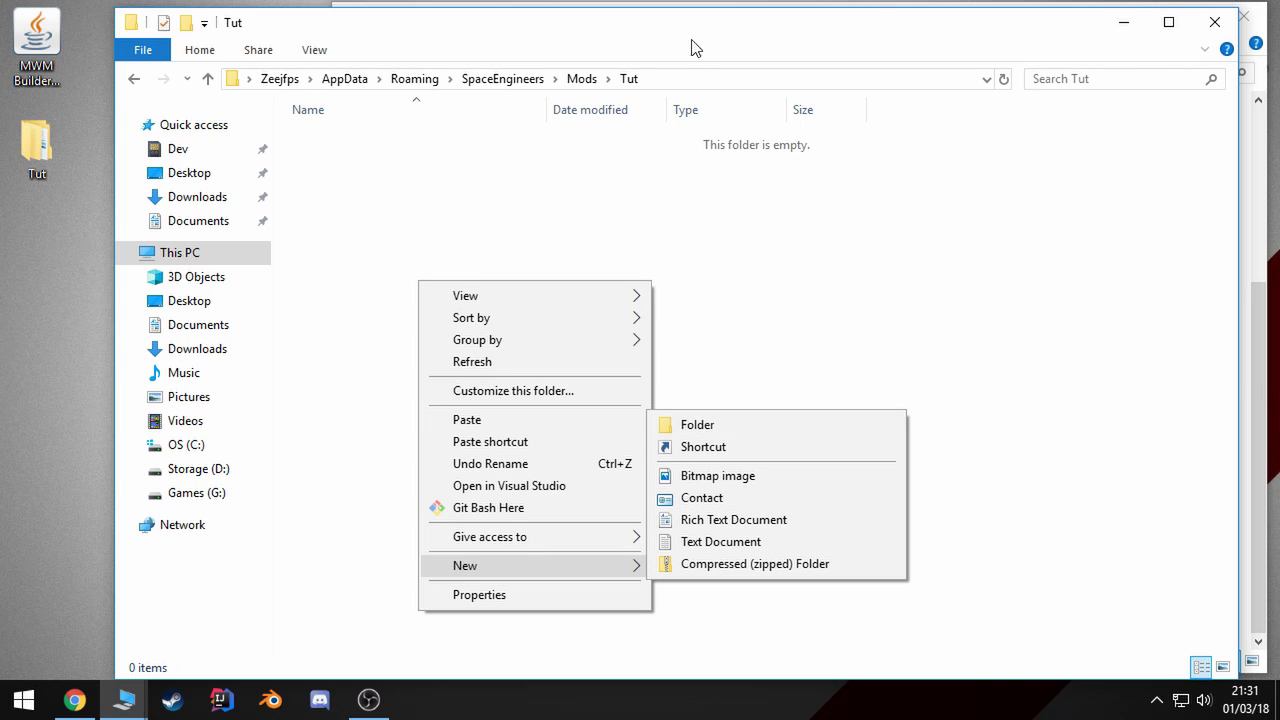
left_click(728, 424)
type("M")
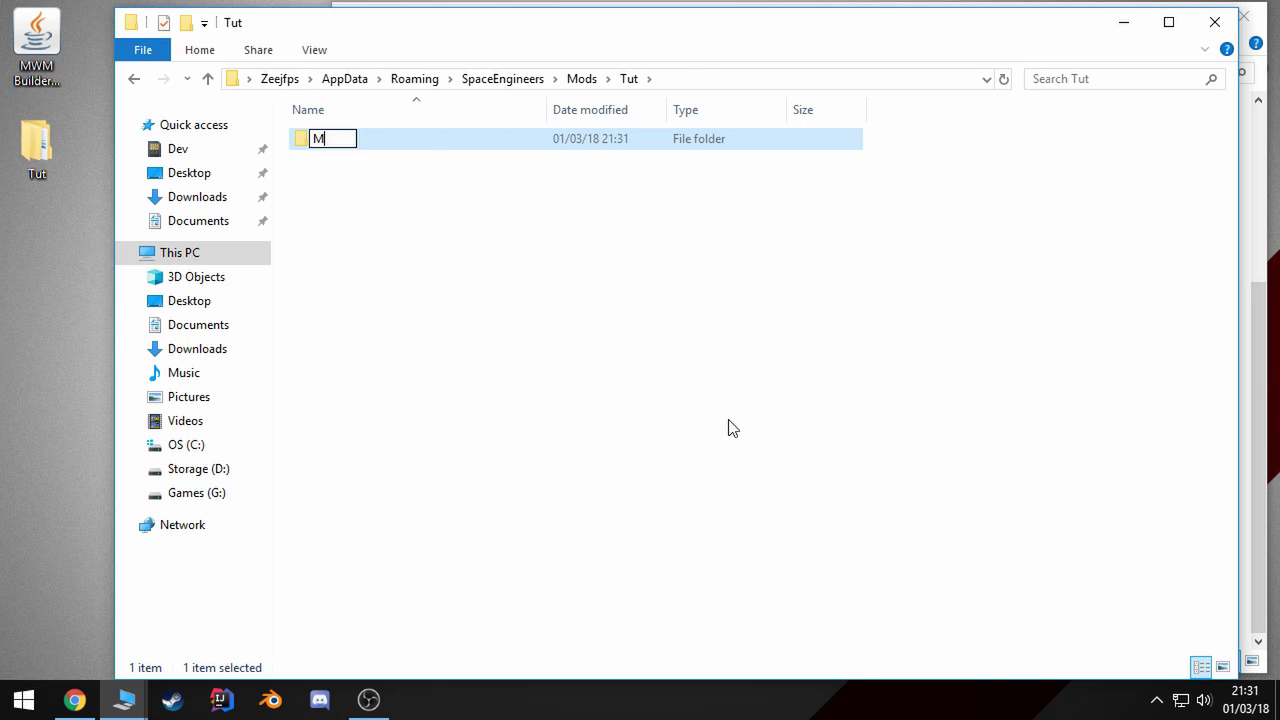
type("odels")
key("Return")
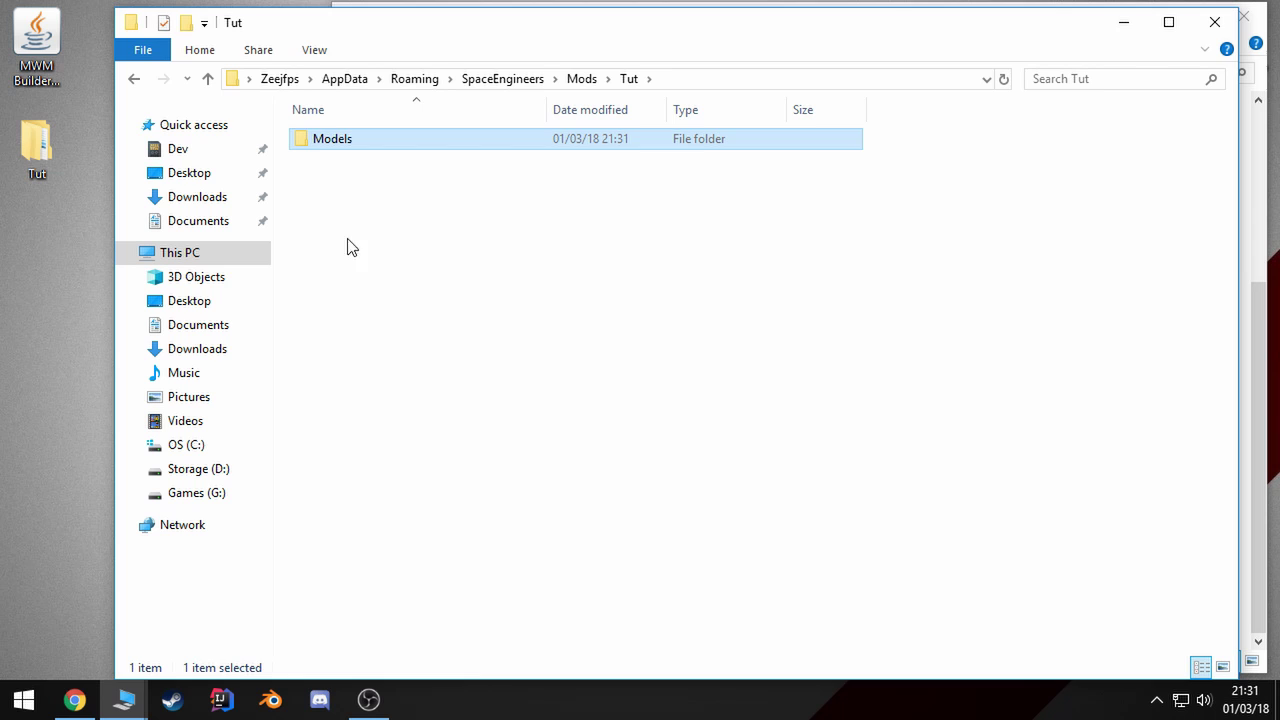
double_click(353, 143)
- Create a Characters folder inside Models and an Animations folder inside Characters
right_click(362, 250)
mouse_move(537, 534)
left_click(638, 538)
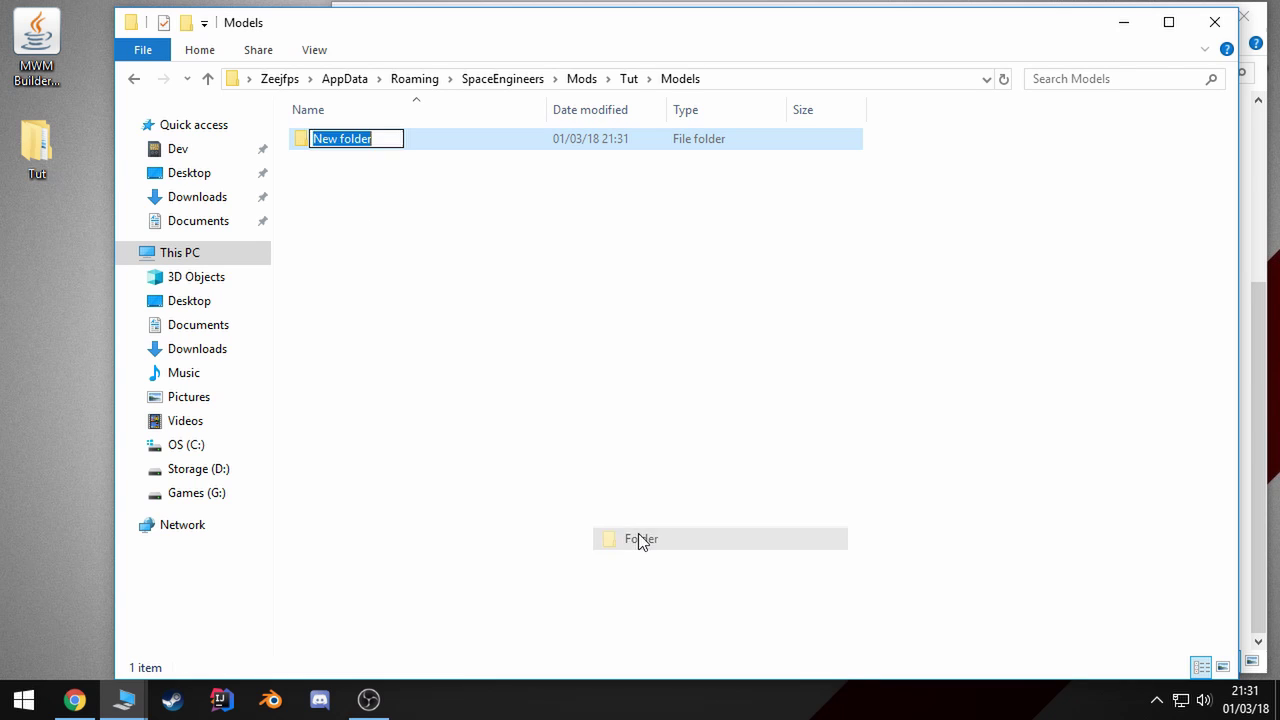
type("Character")
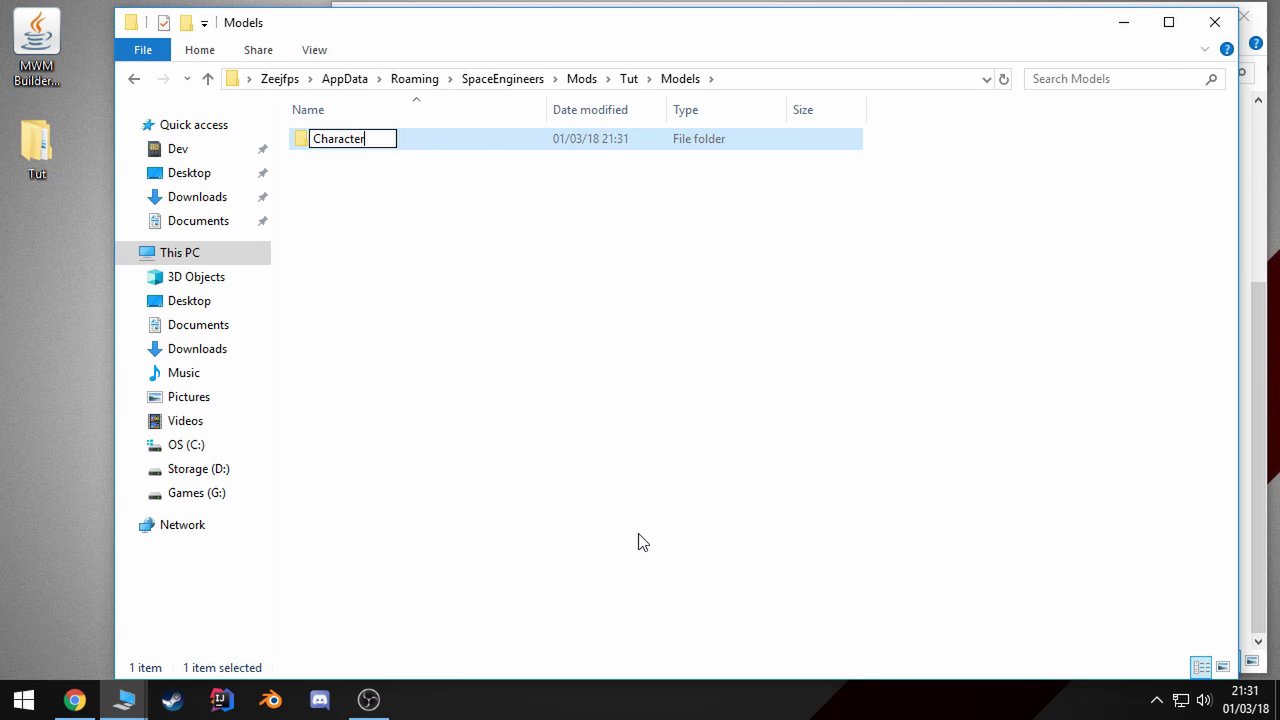
type("s")
key("Return")
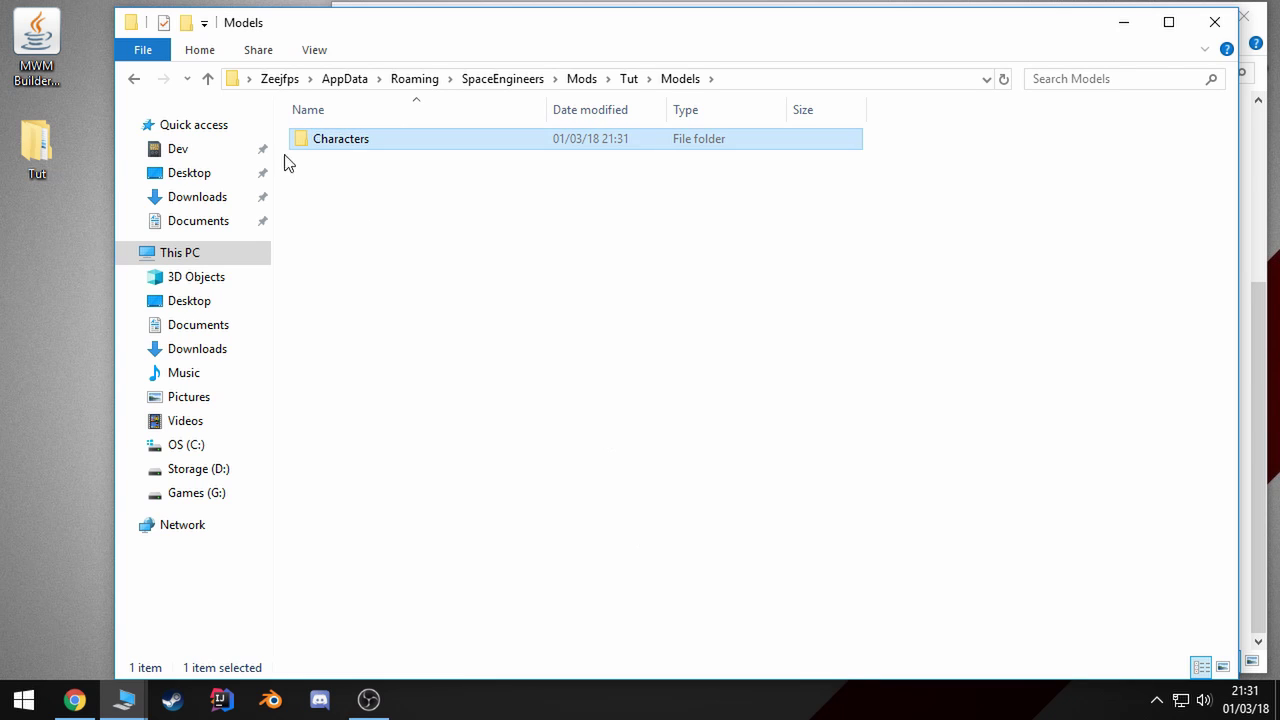
double_click(340, 149)
right_click(393, 352)
mouse_move(585, 312)
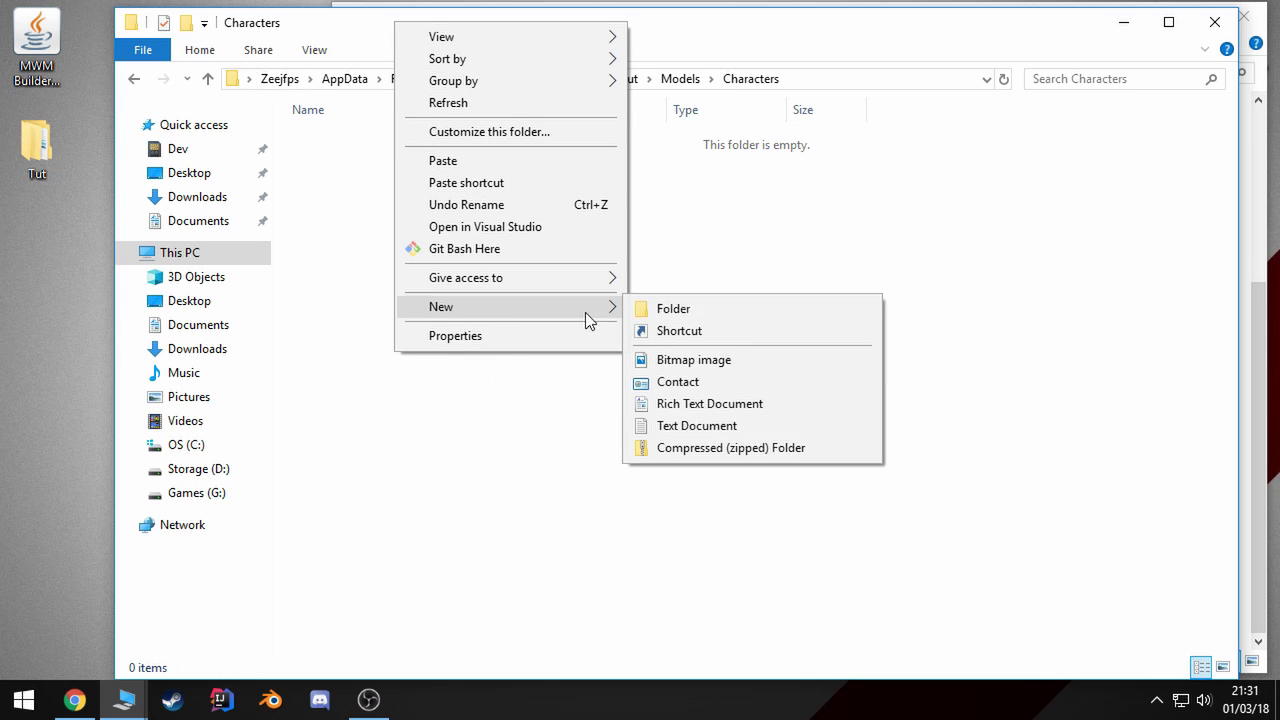
left_click(686, 314)
type("Animat")
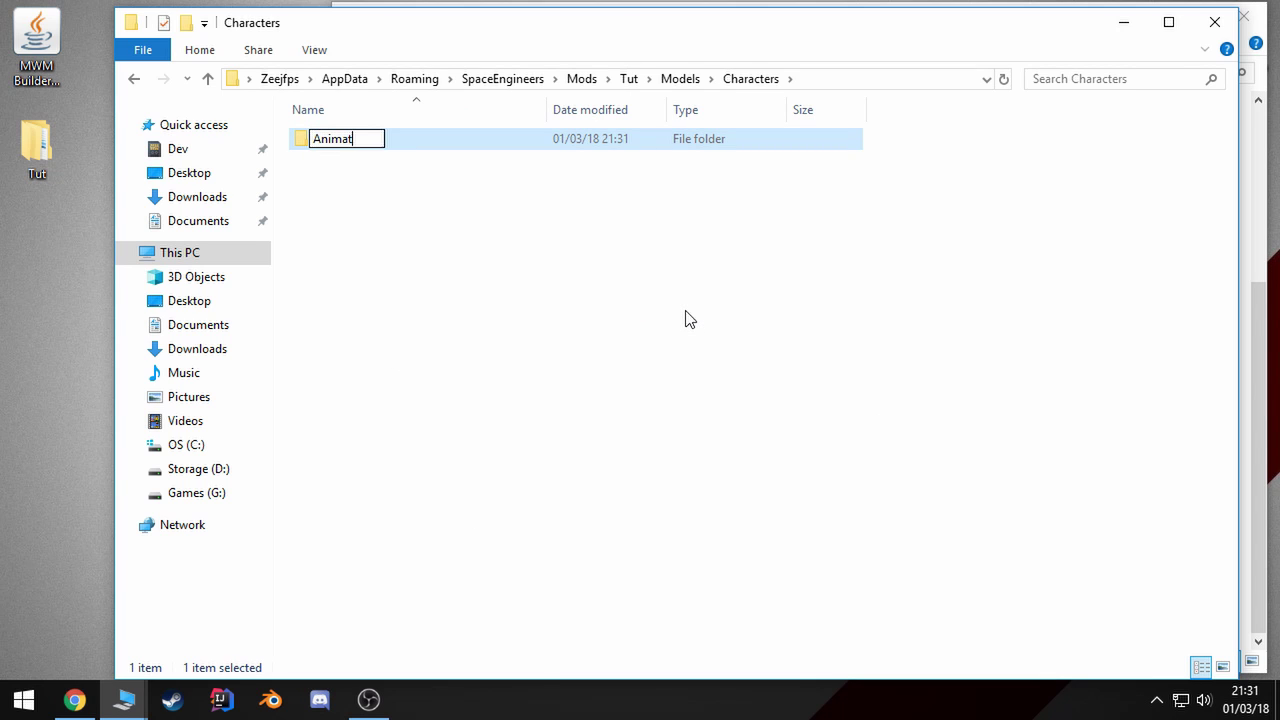
type("ions")
key("Return")
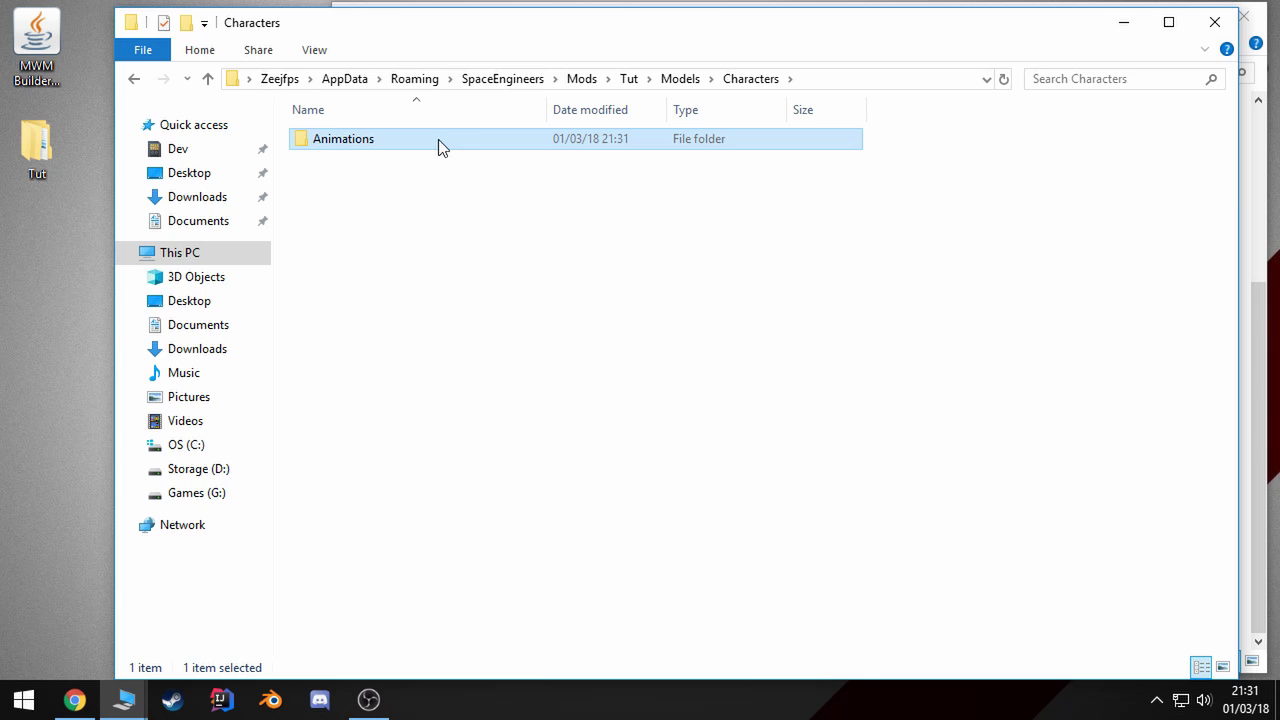
left_click_drag(623, 34, 569, 33)
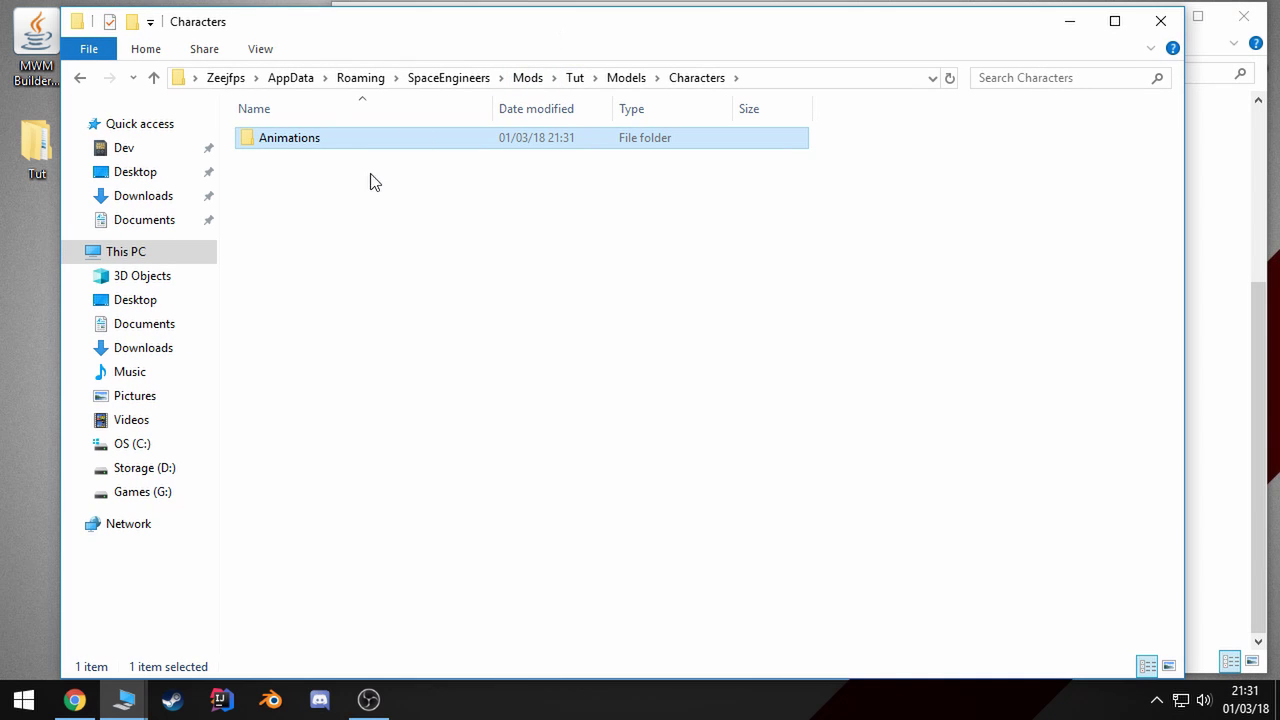
- Open the mod's new Animations folder and bring the game's Content window forward
double_click(290, 138)
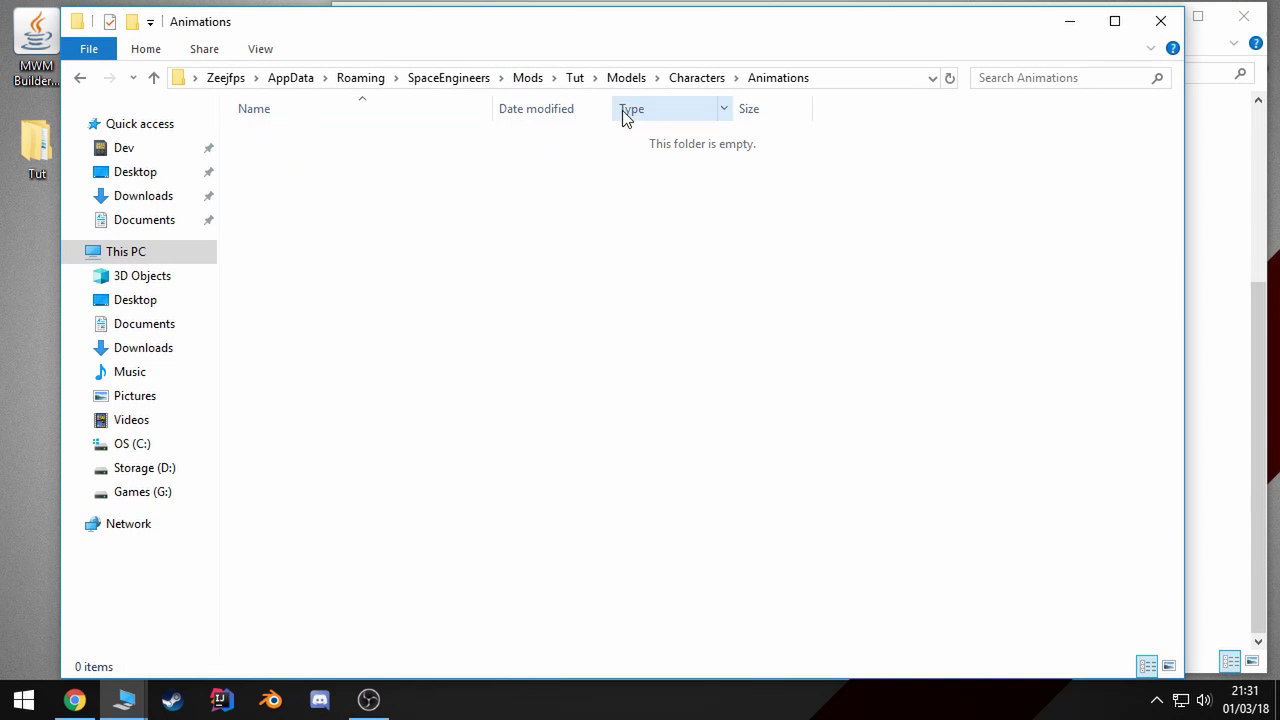
mouse_move(132, 698)
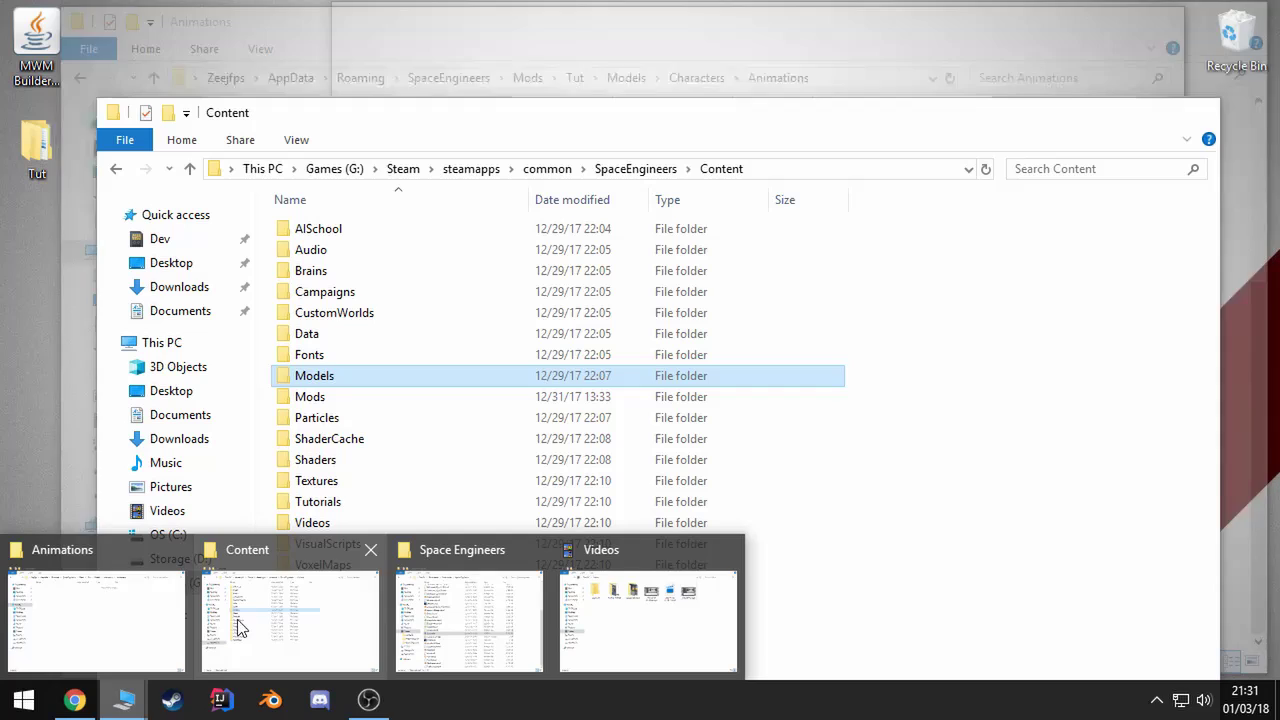
left_click(240, 624)
left_click_drag(668, 99, 772, 164)
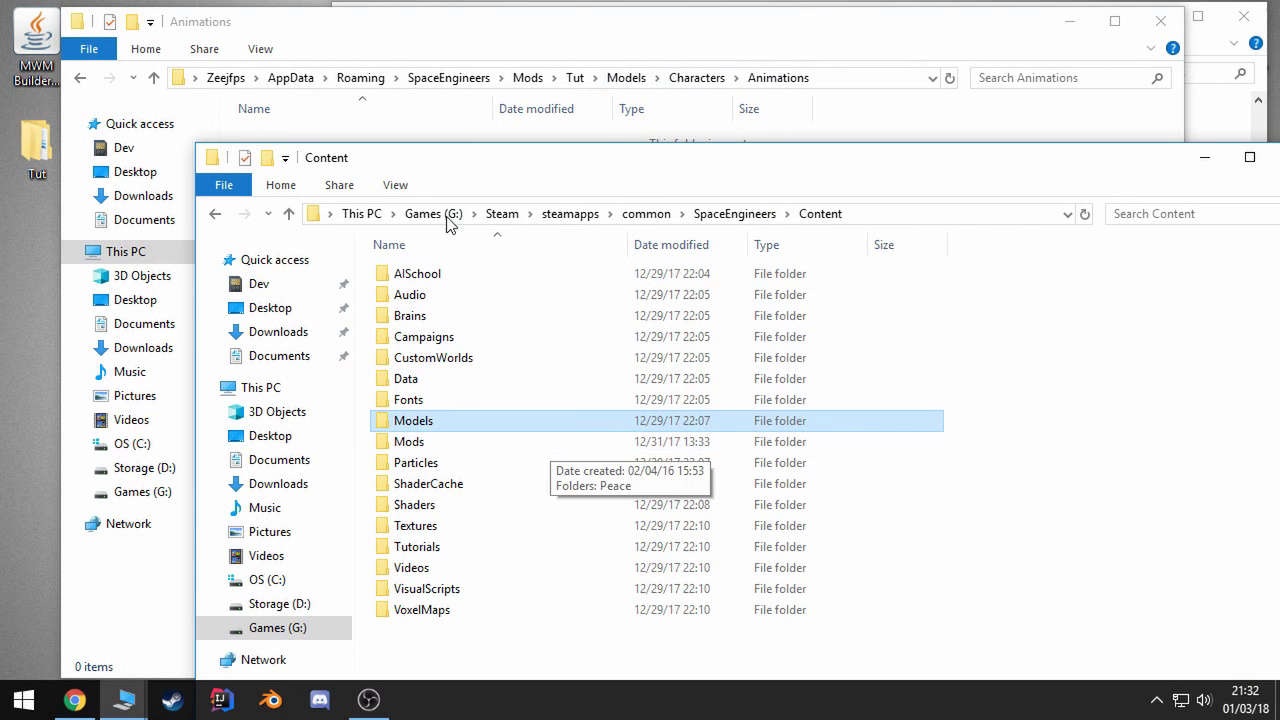
left_click_drag(720, 160, 658, 148)
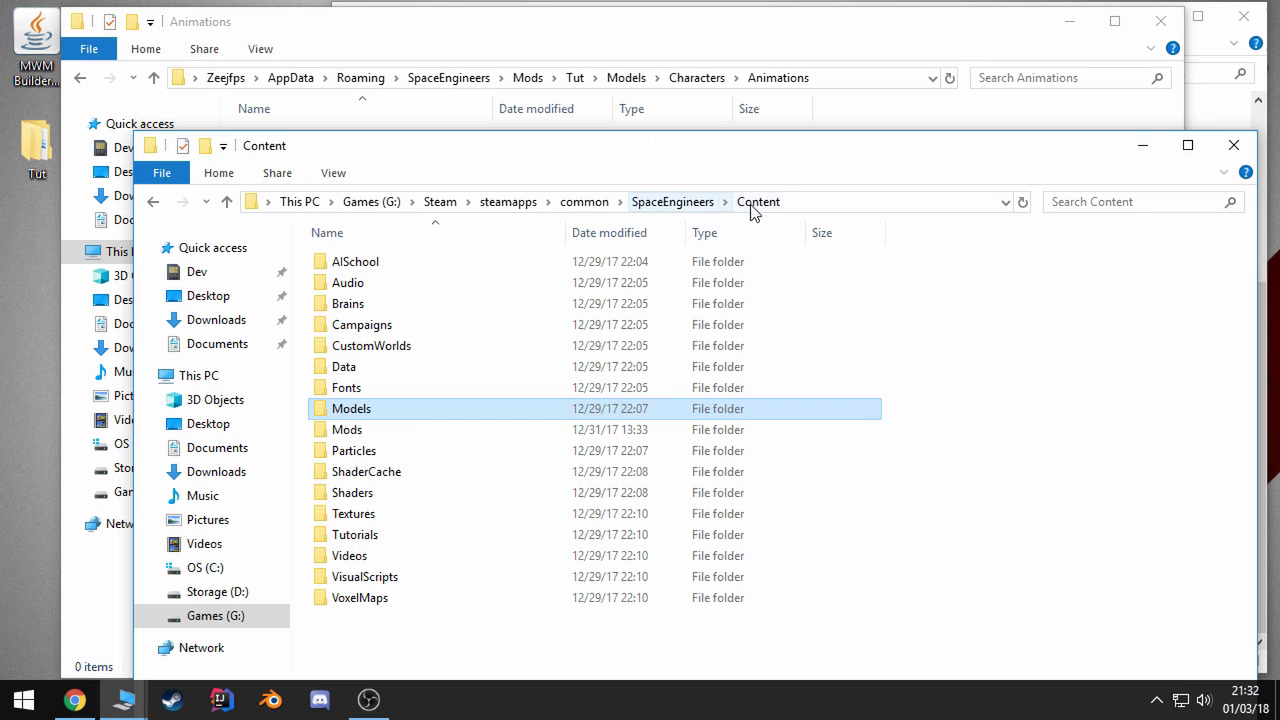
- Browse the game's Models\Characters\Animations .mwm folder, then minimize that window
double_click(370, 411)
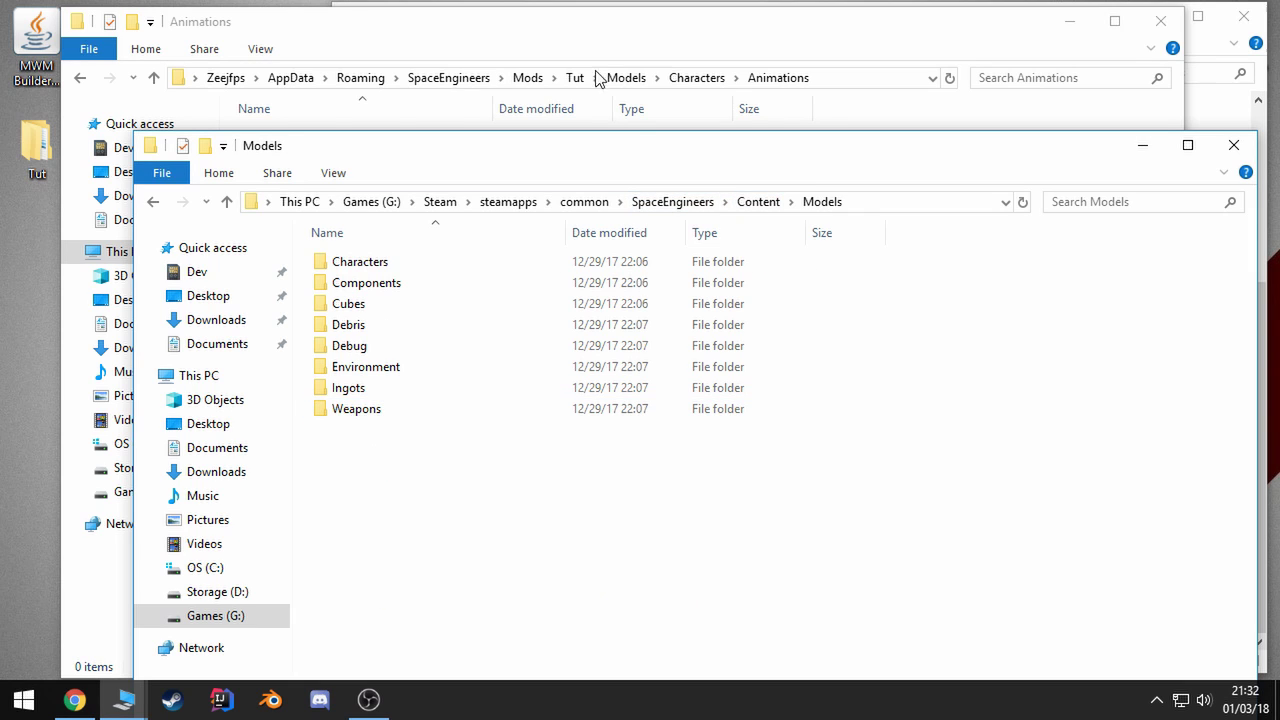
double_click(395, 262)
double_click(391, 262)
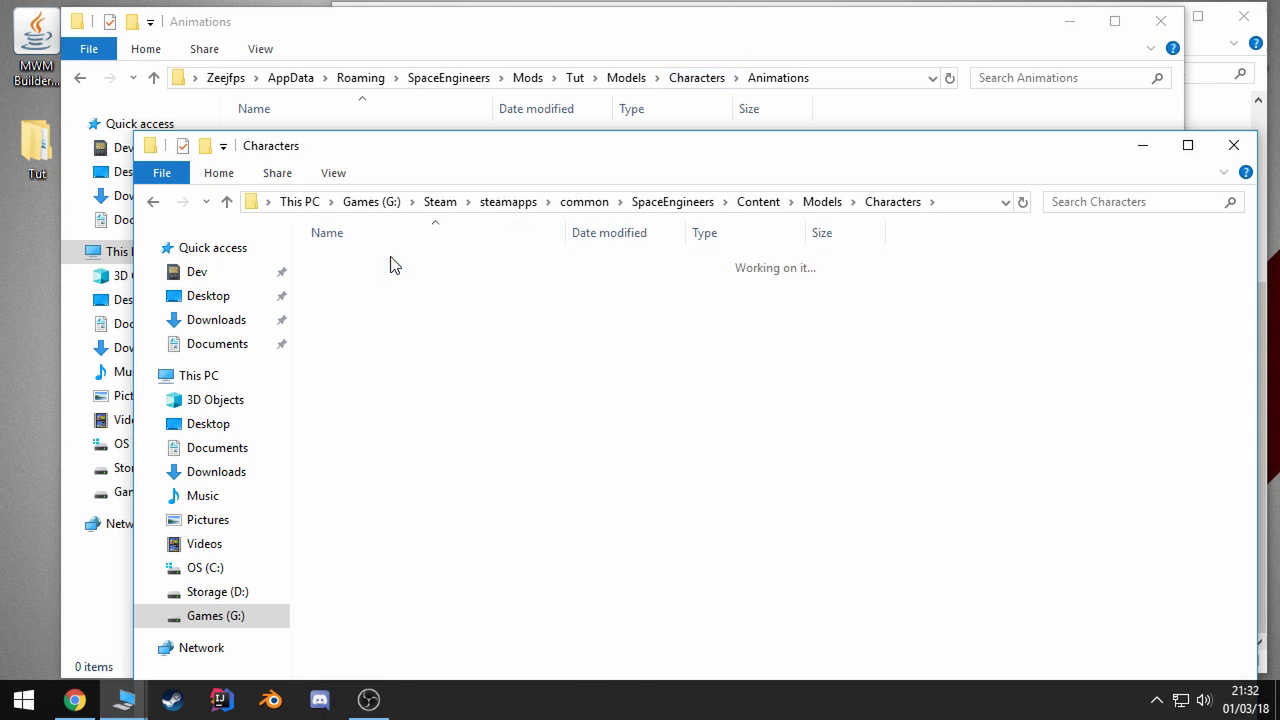
left_click(1138, 147)
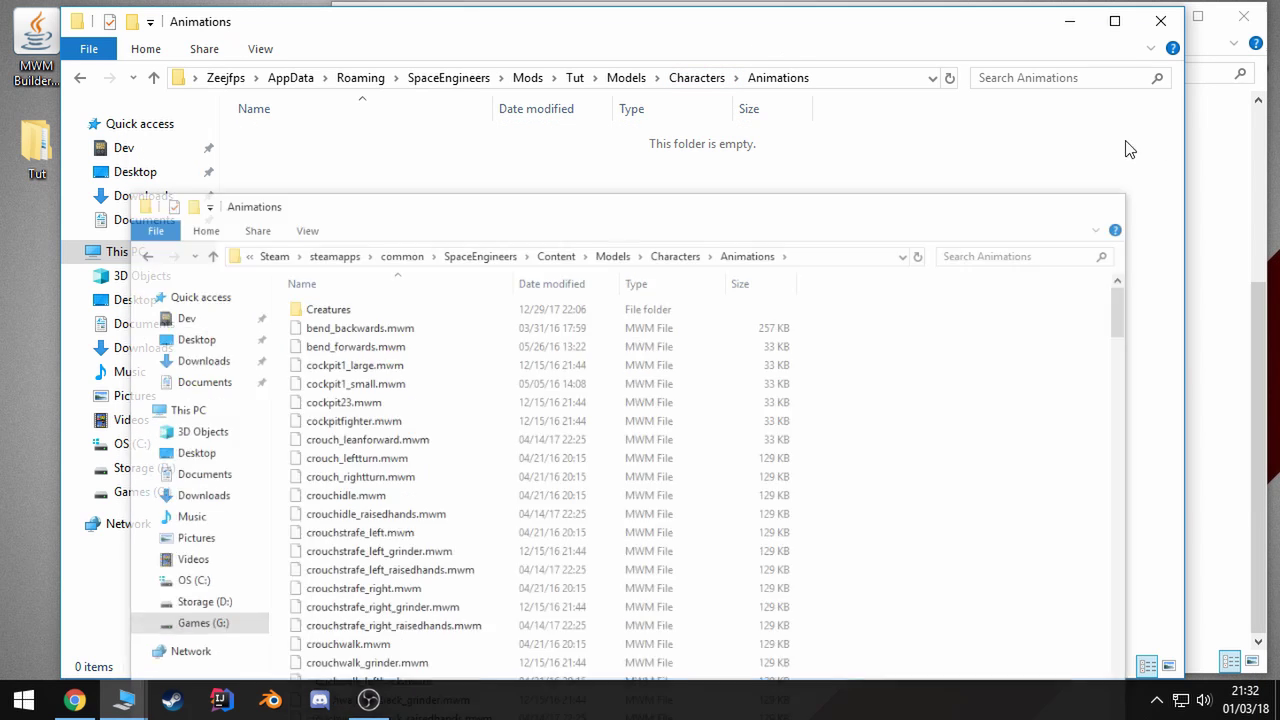
mouse_move(617, 33)
left_mouse_down()
mouse_move(609, 44)
mouse_move(622, 21)
left_mouse_up()
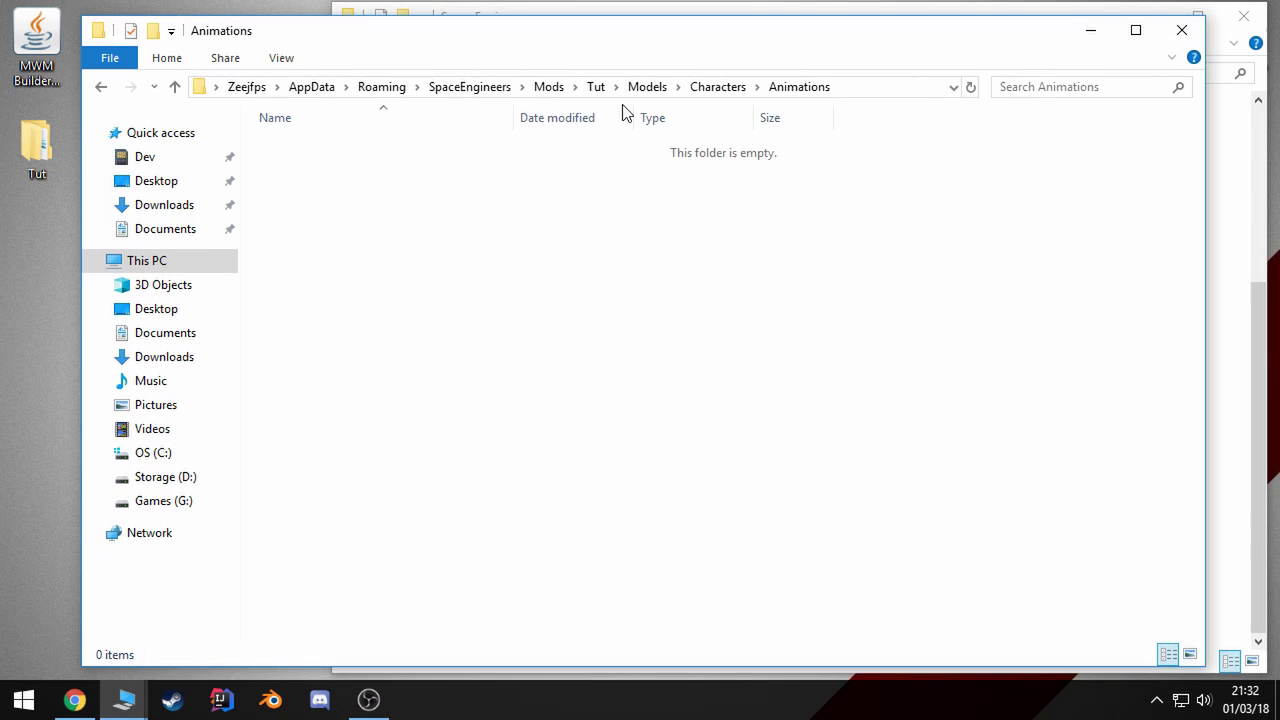
- Minimize the mod's Animations window and launch MWM Builder JFXGUI from the desktop
left_click(1094, 37)
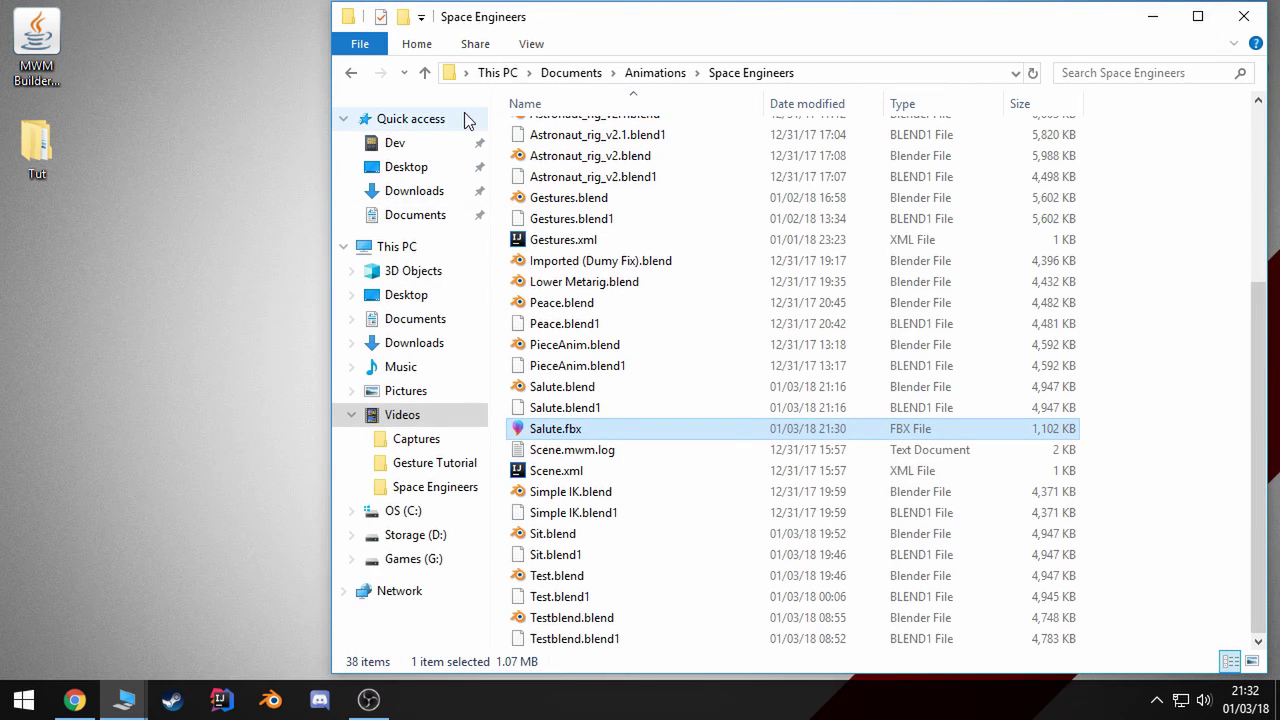
double_click(47, 34)
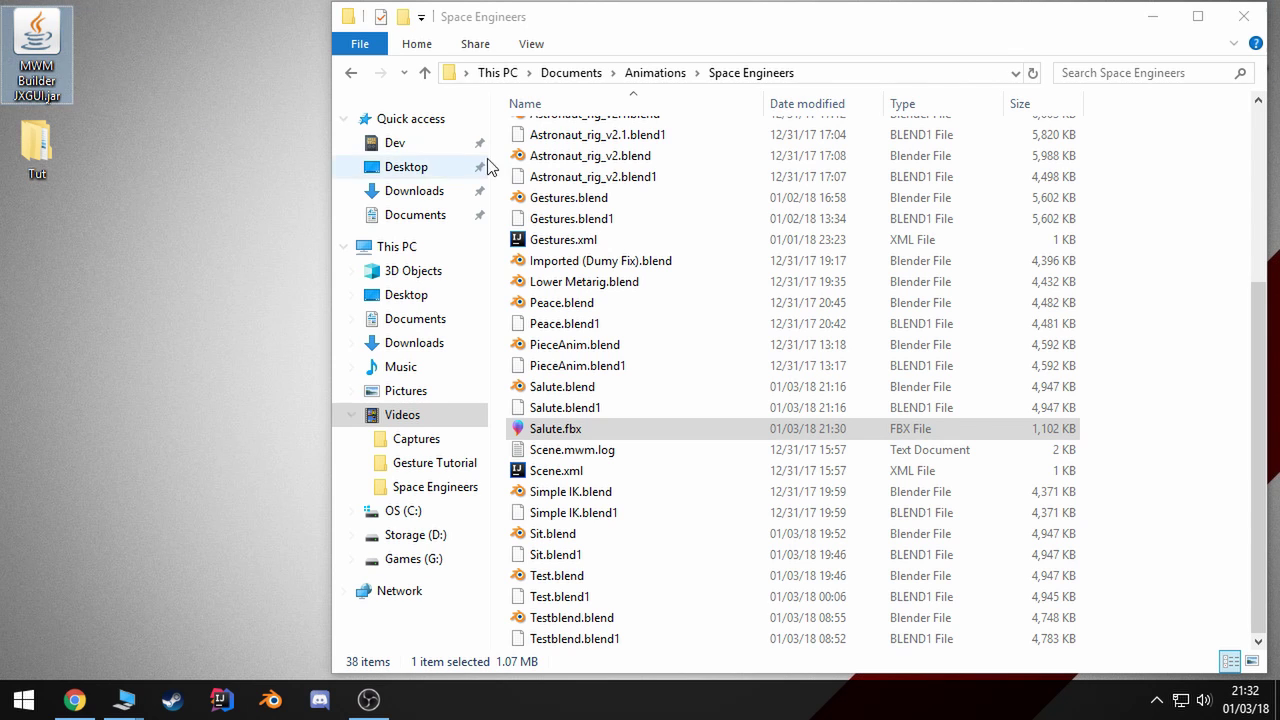
- Choose SpaceEngineersModSDK\Tools\MwmBuilder as the builder directory in the settings picker
left_click_drag(547, 81, 424, 107)
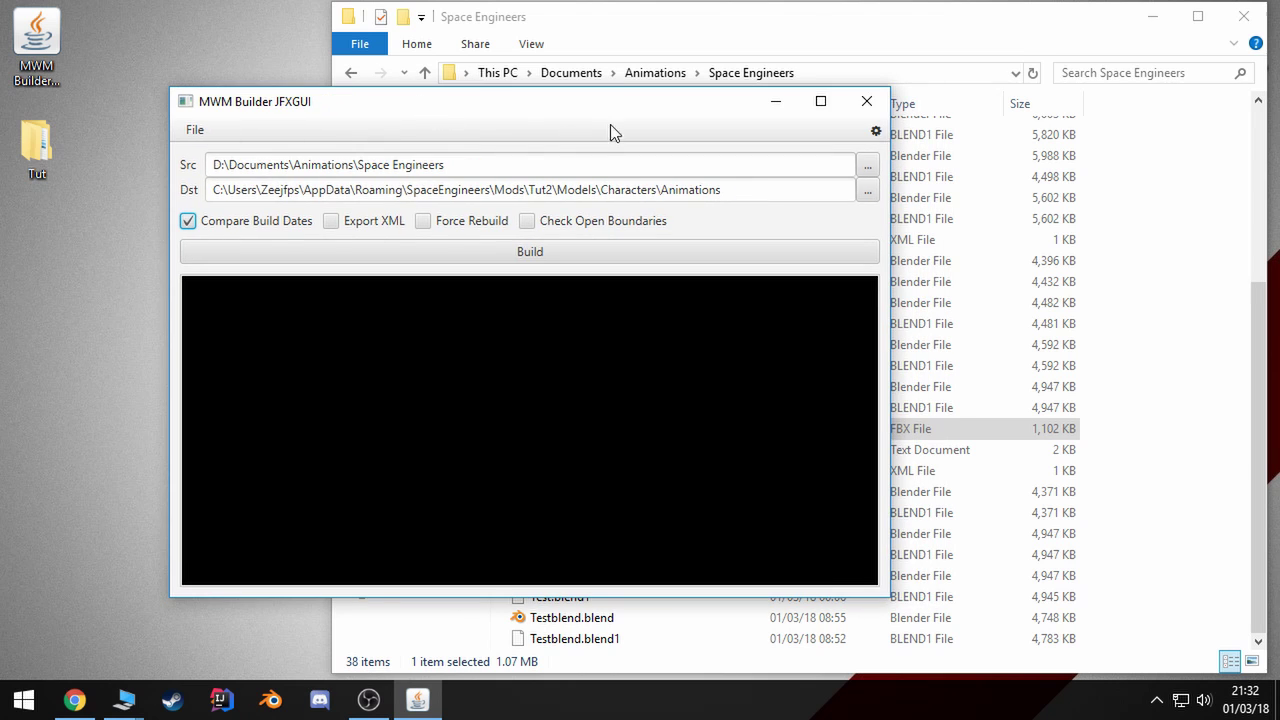
left_click_drag(534, 110, 590, 96)
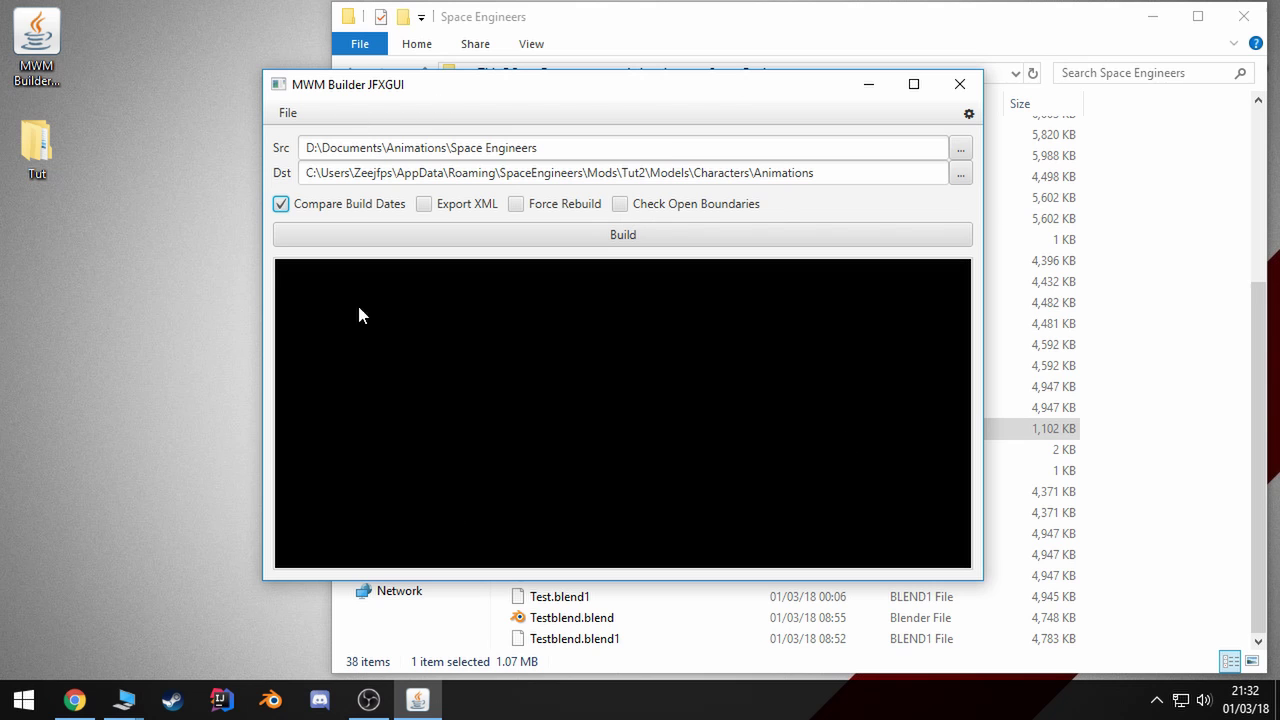
left_click(969, 113)
left_click_drag(491, 126, 229, 64)
left_click_drag(389, 87, 326, 87)
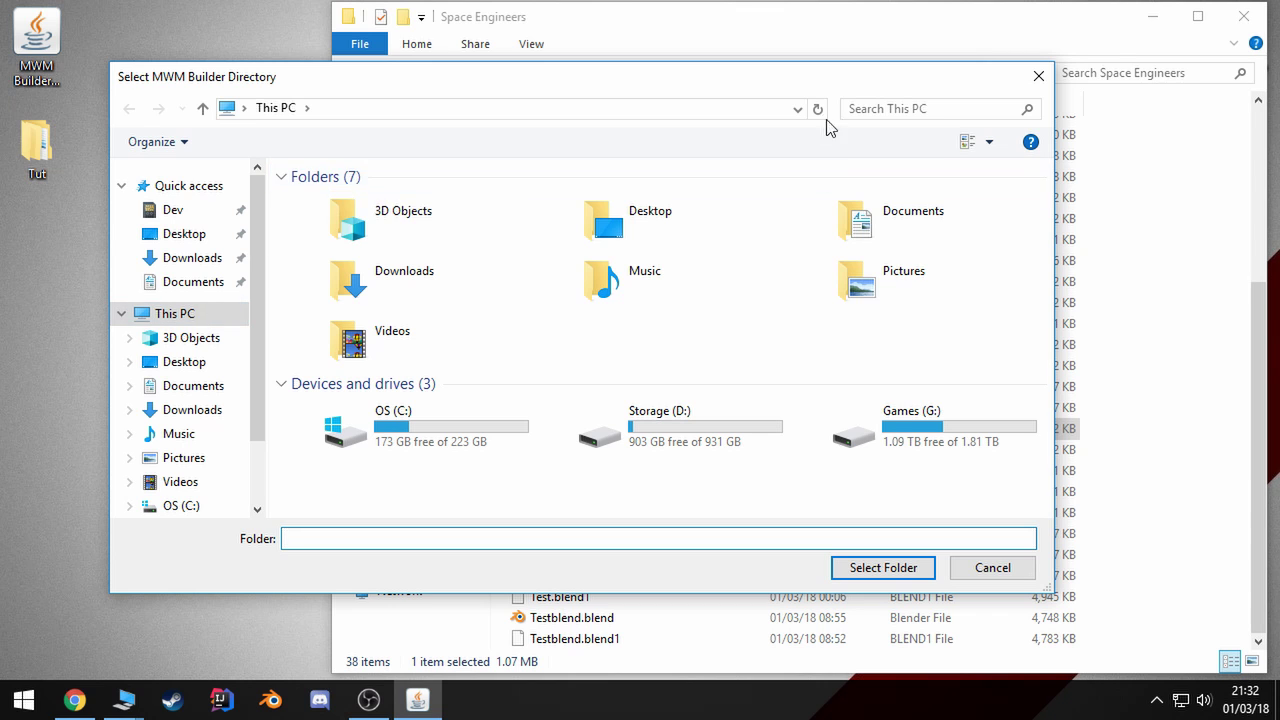
left_click(797, 109)
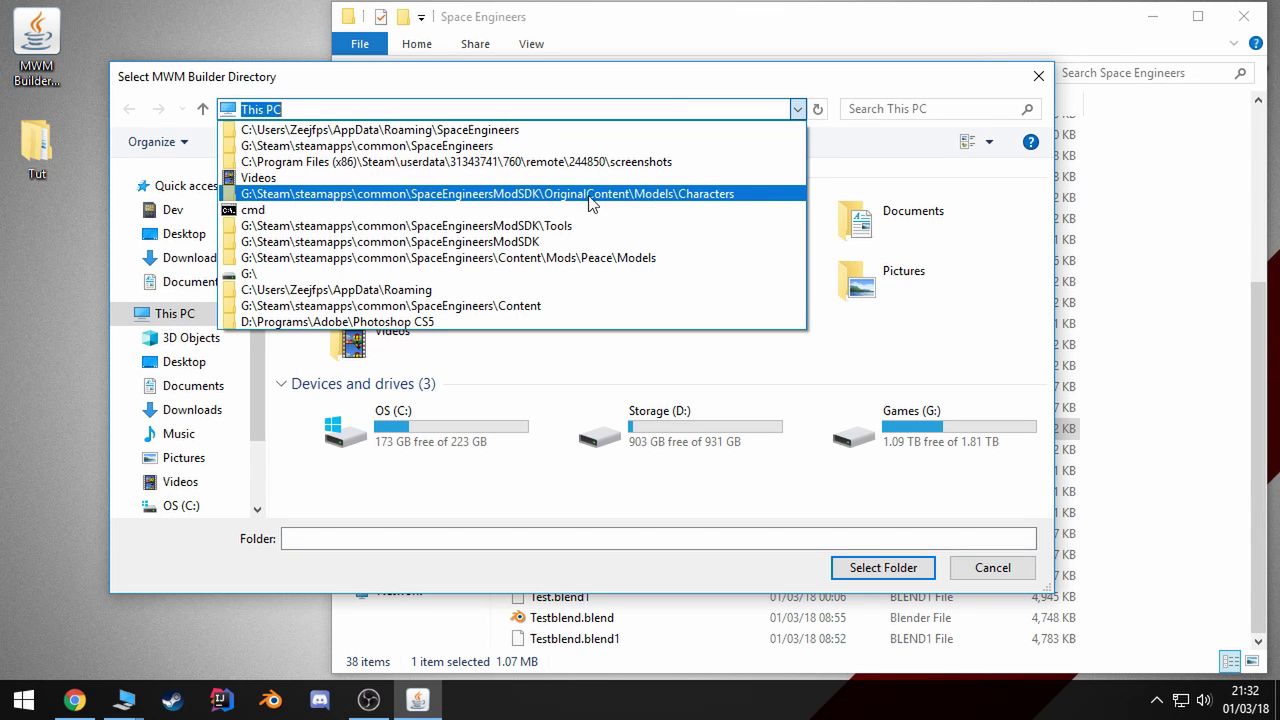
left_click(590, 194)
left_click(390, 109)
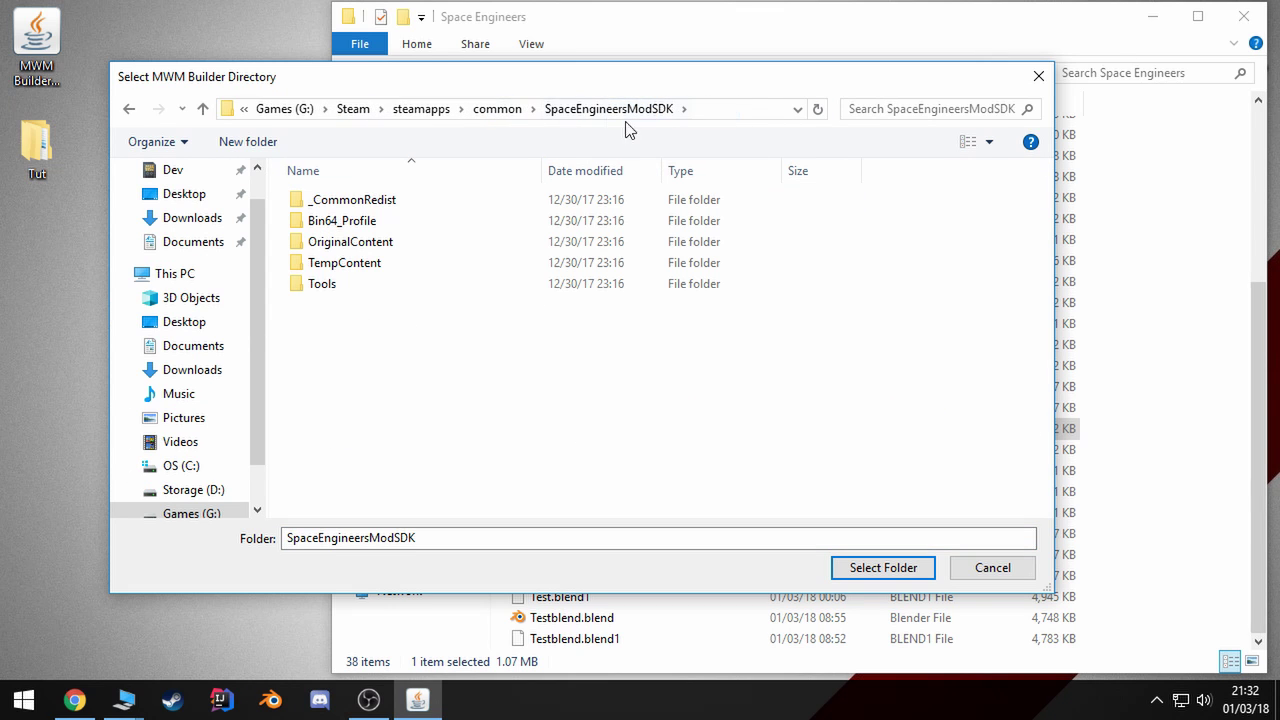
double_click(345, 284)
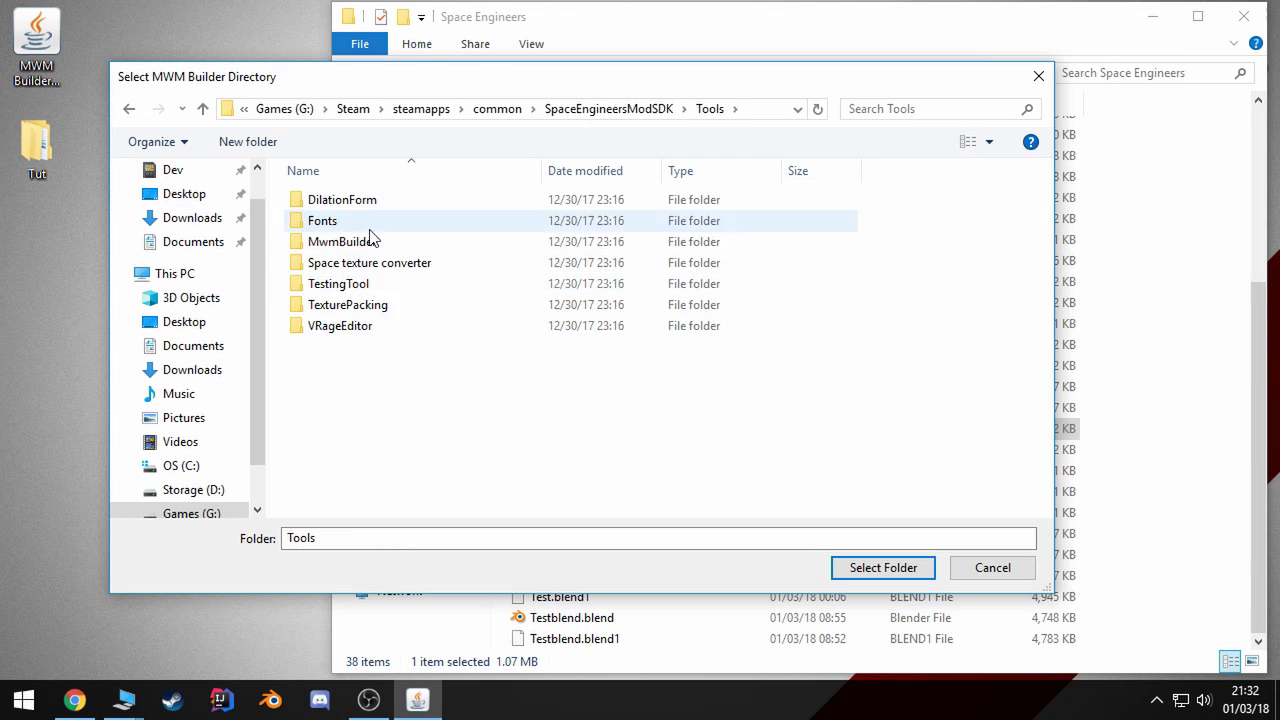
double_click(365, 241)
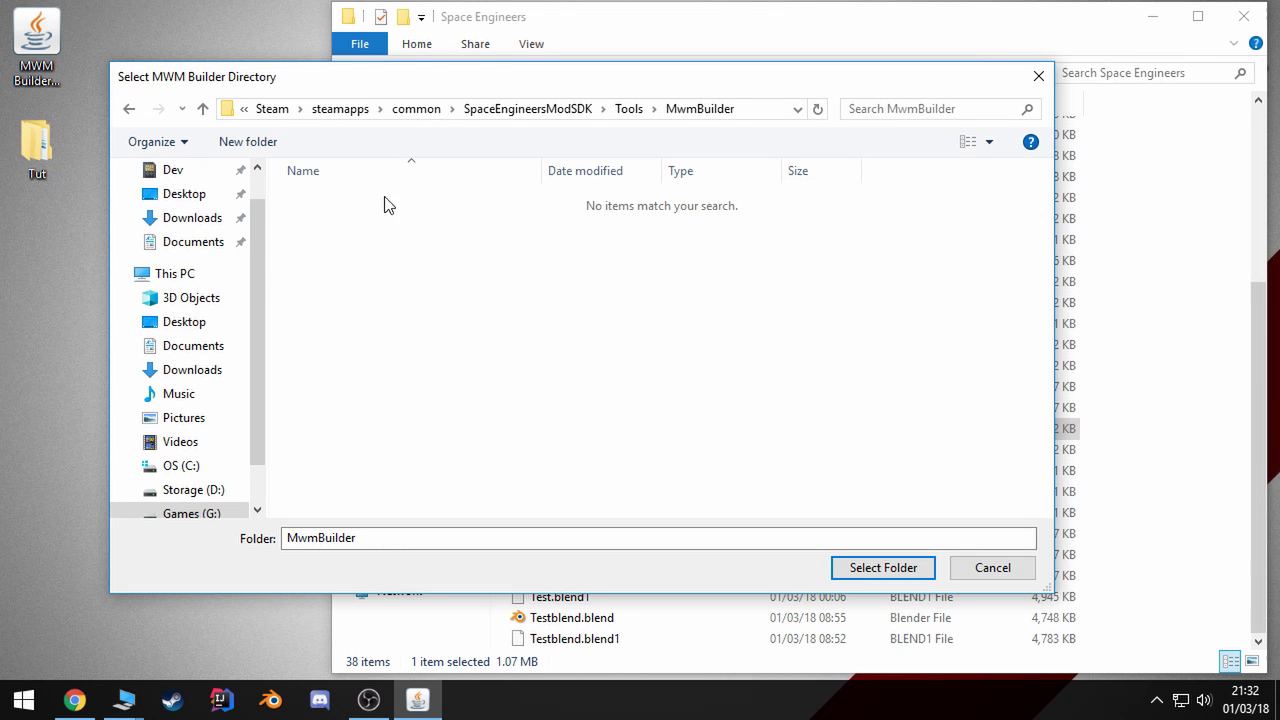
left_click(886, 566)
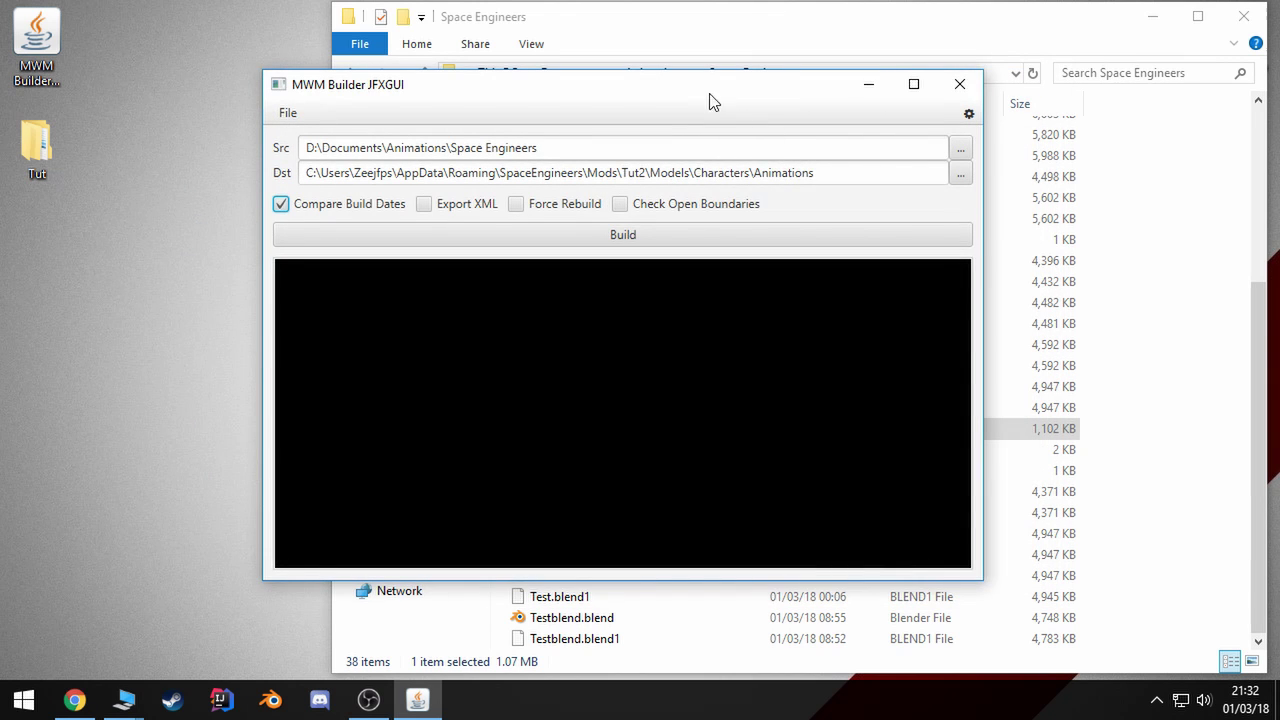
- Set the source folder to Documents\Animations\Space Engineers
left_click_drag(710, 100, 646, 107)
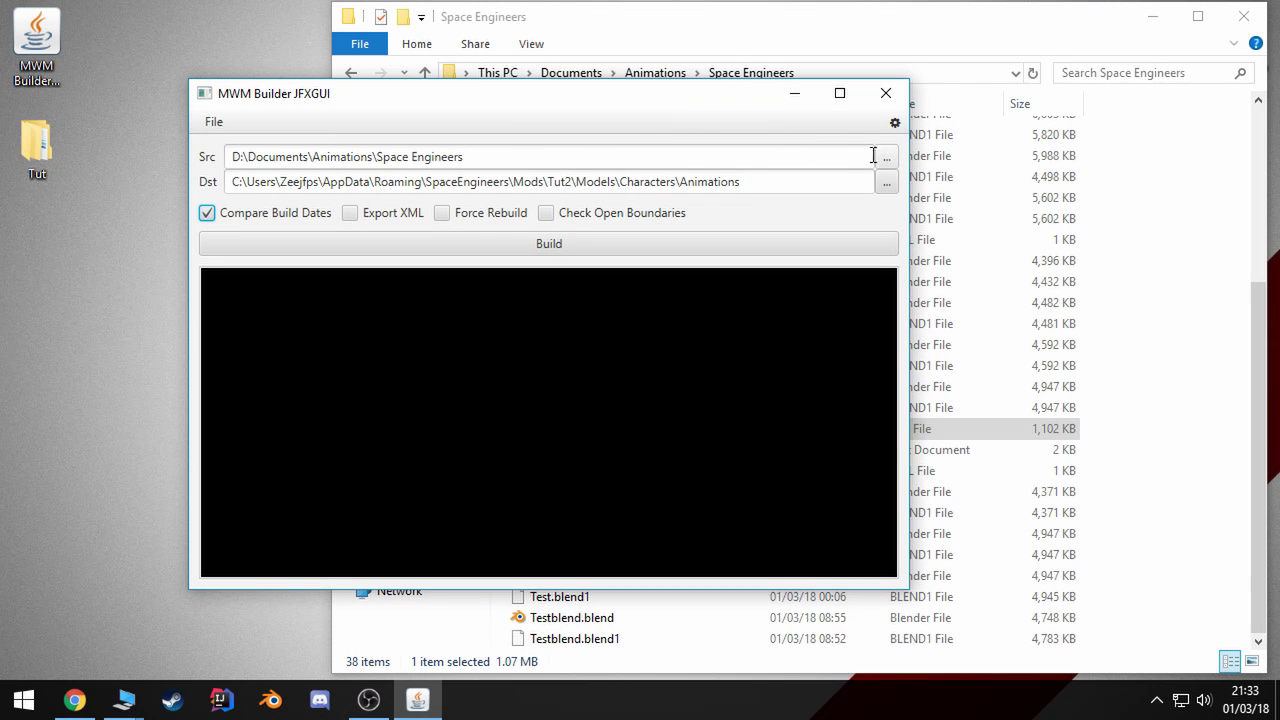
left_click_drag(709, 157, 230, 157)
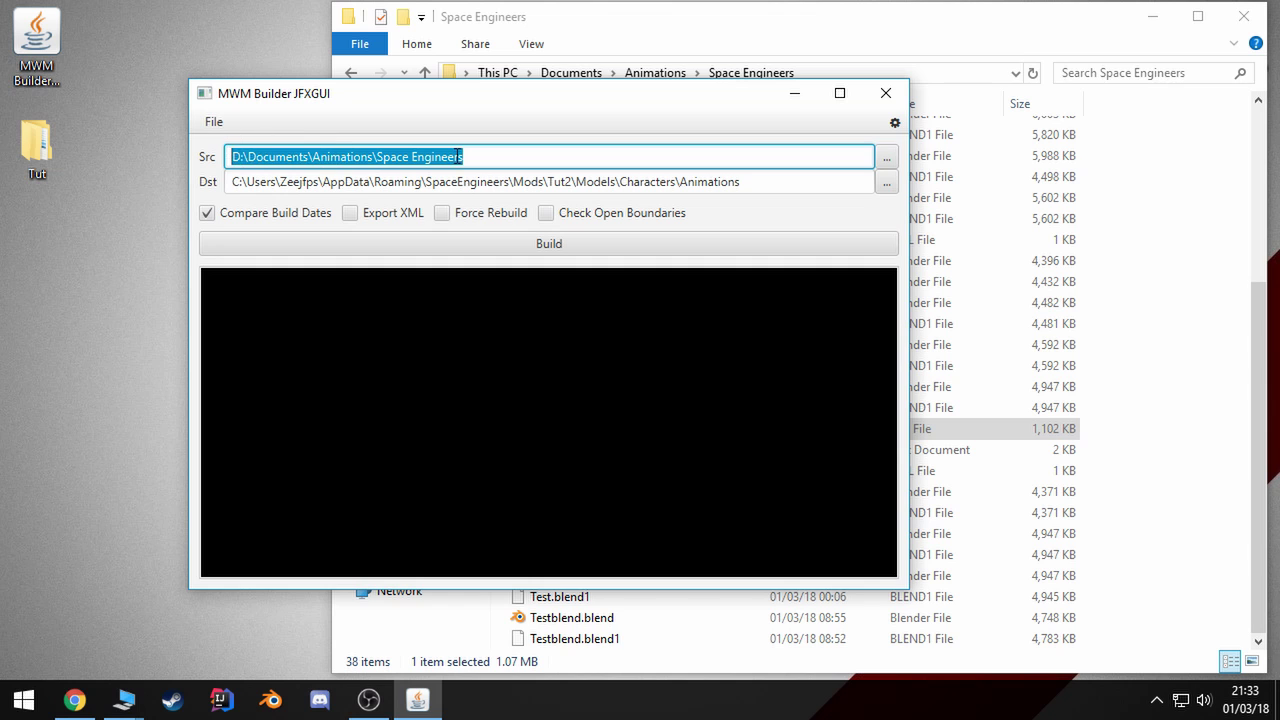
left_click(886, 160)
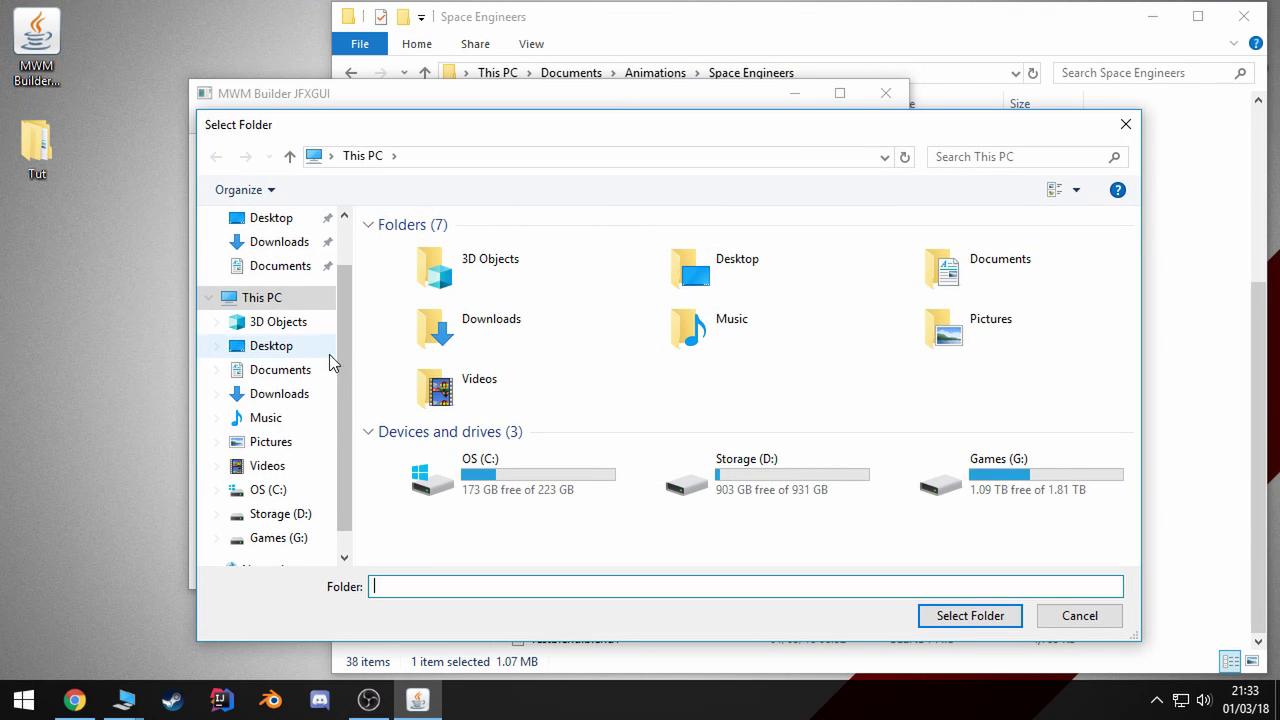
left_click(280, 369)
double_click(440, 250)
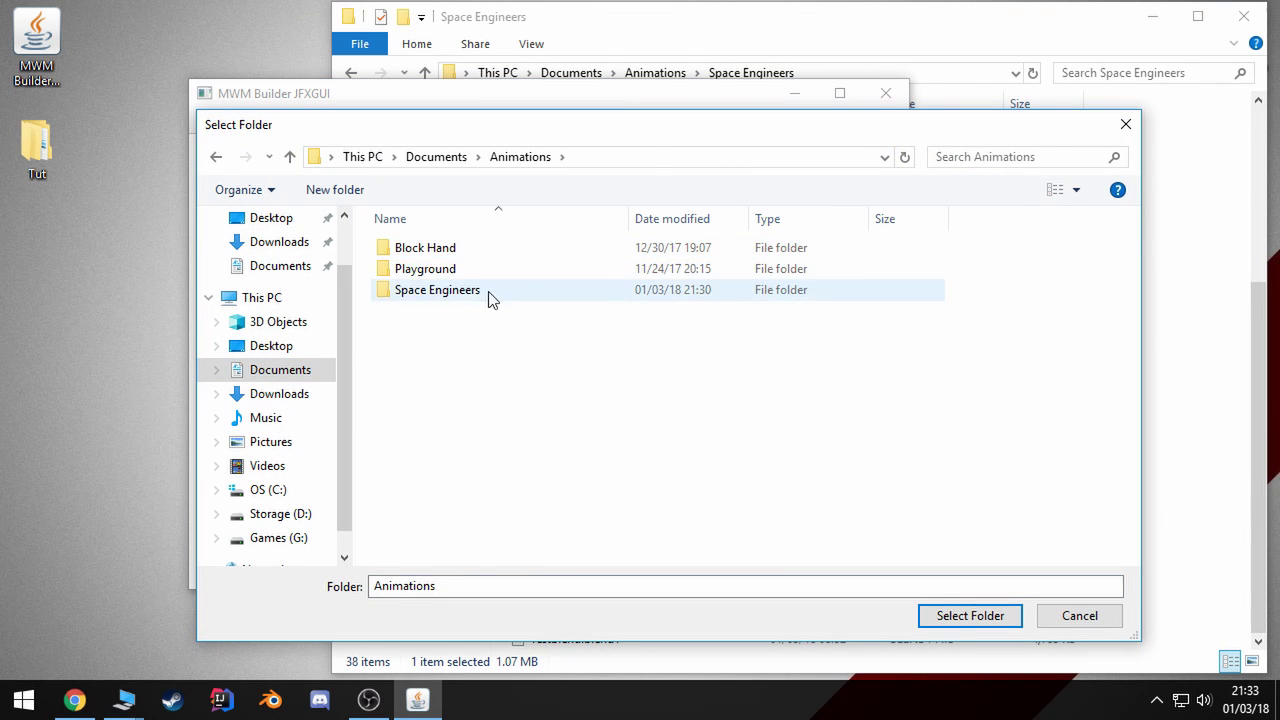
double_click(437, 290)
left_click(952, 613)
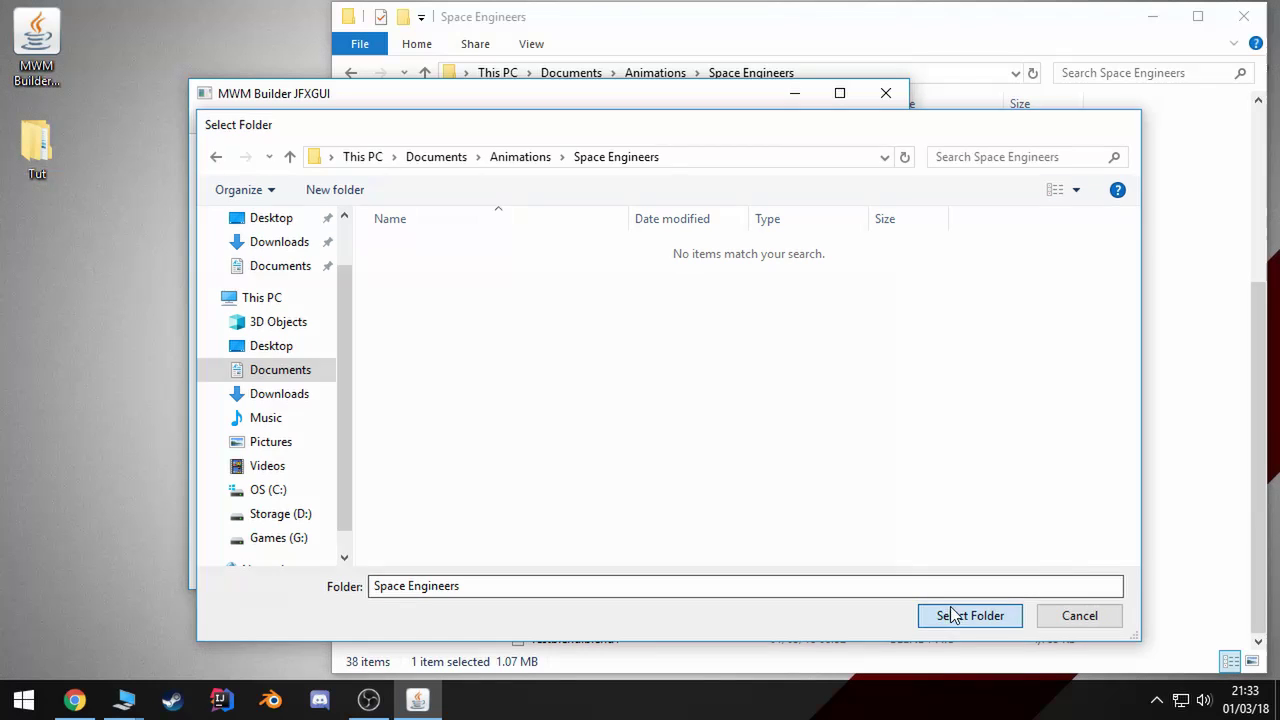
- Set the destination to SpaceEngineers\Mods\Tut\Models\Characters\Animations
left_click_drag(240, 181, 806, 180)
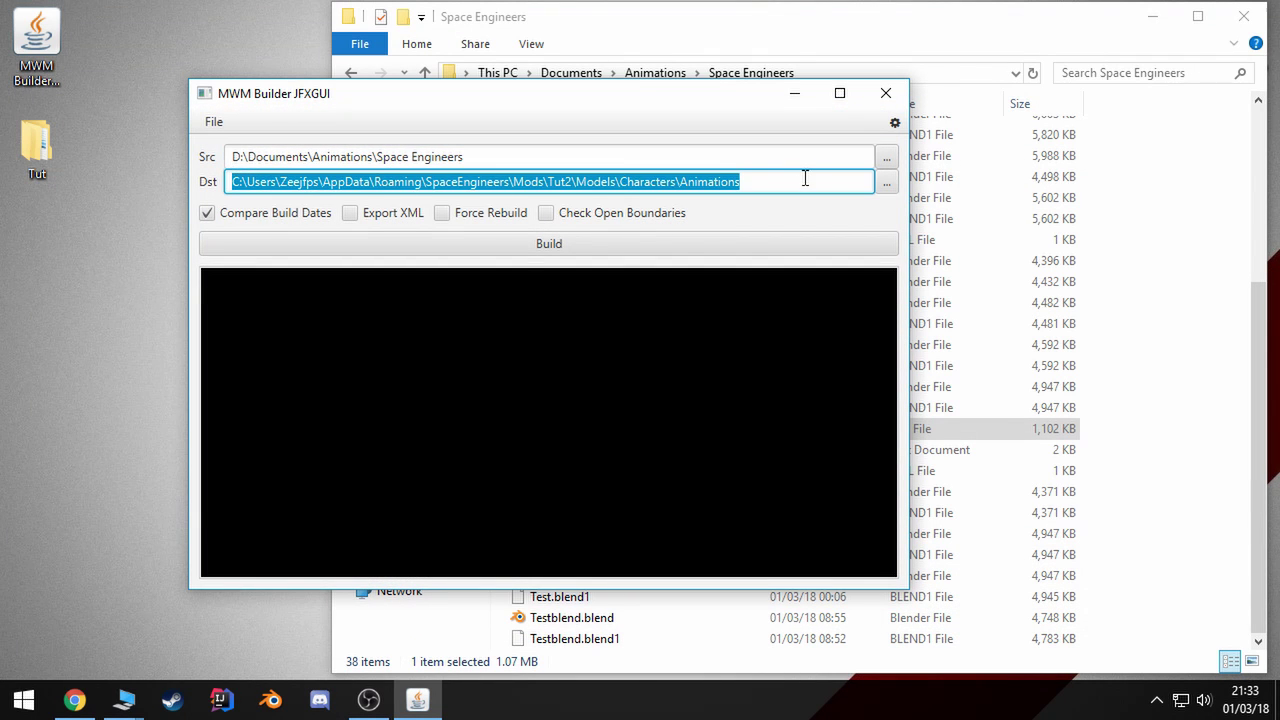
left_click(806, 180)
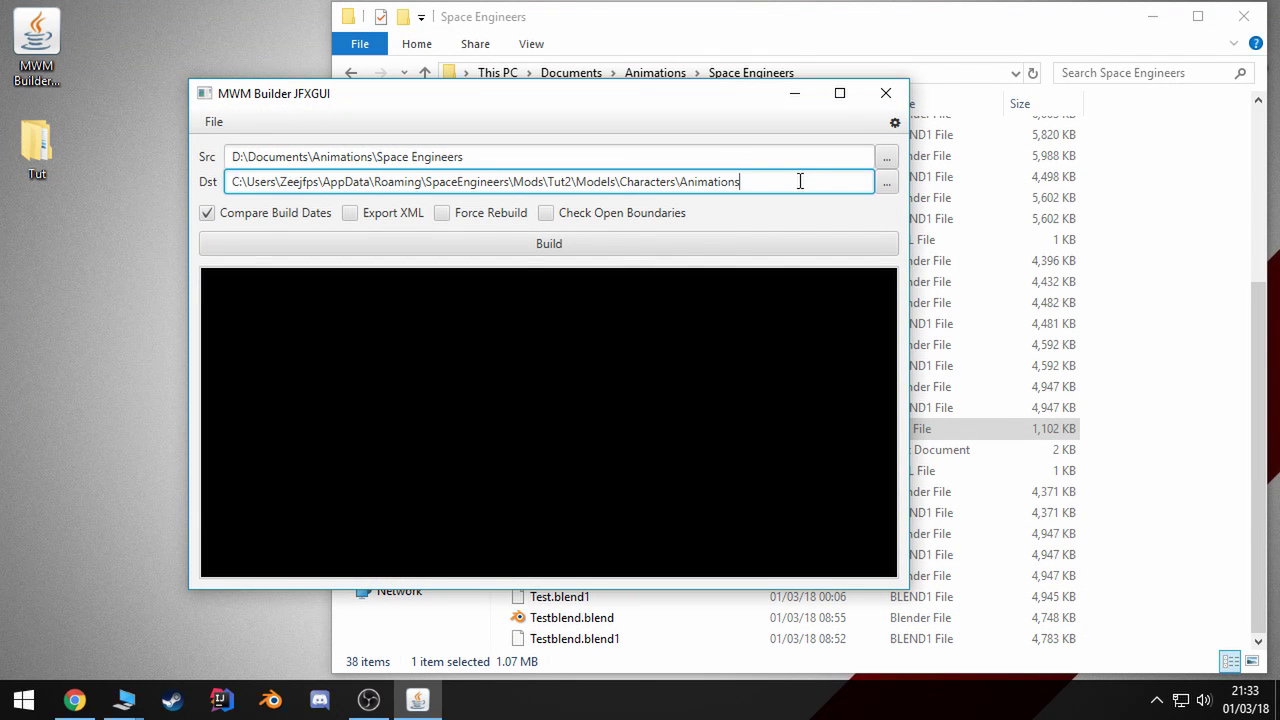
left_click(886, 189)
left_click_drag(621, 137, 518, 121)
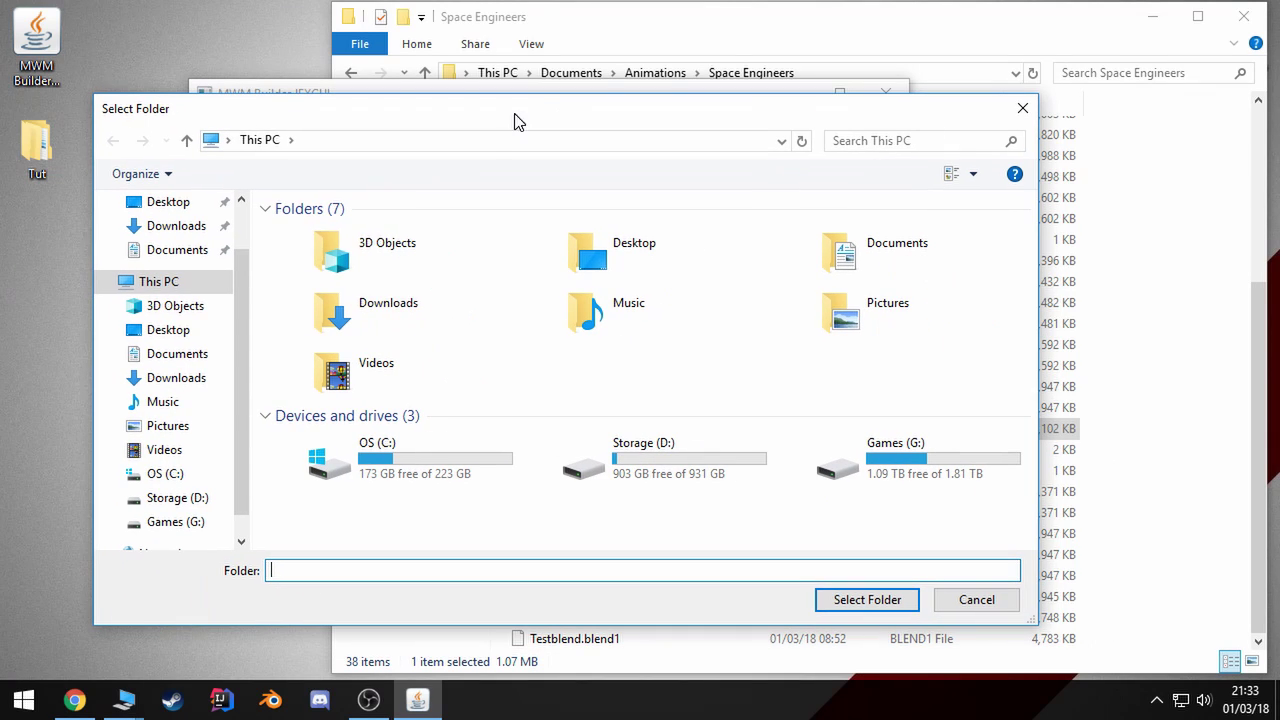
left_click(779, 141)
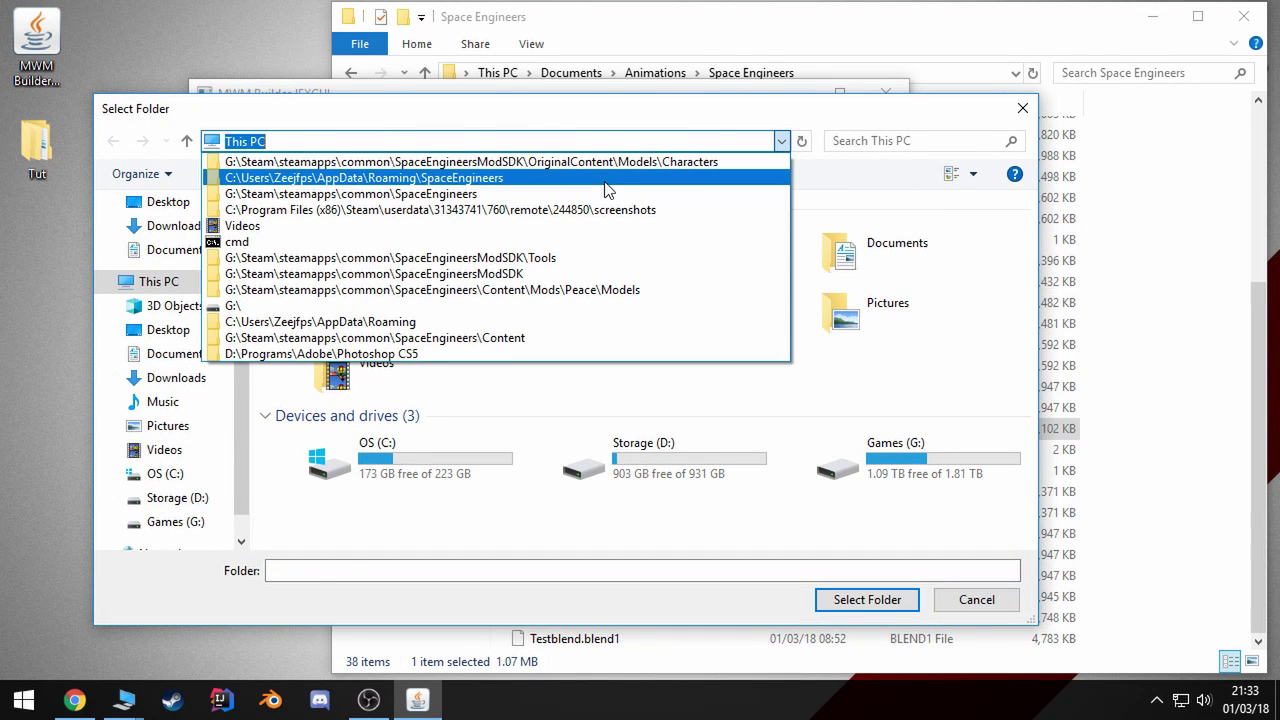
left_click(606, 179)
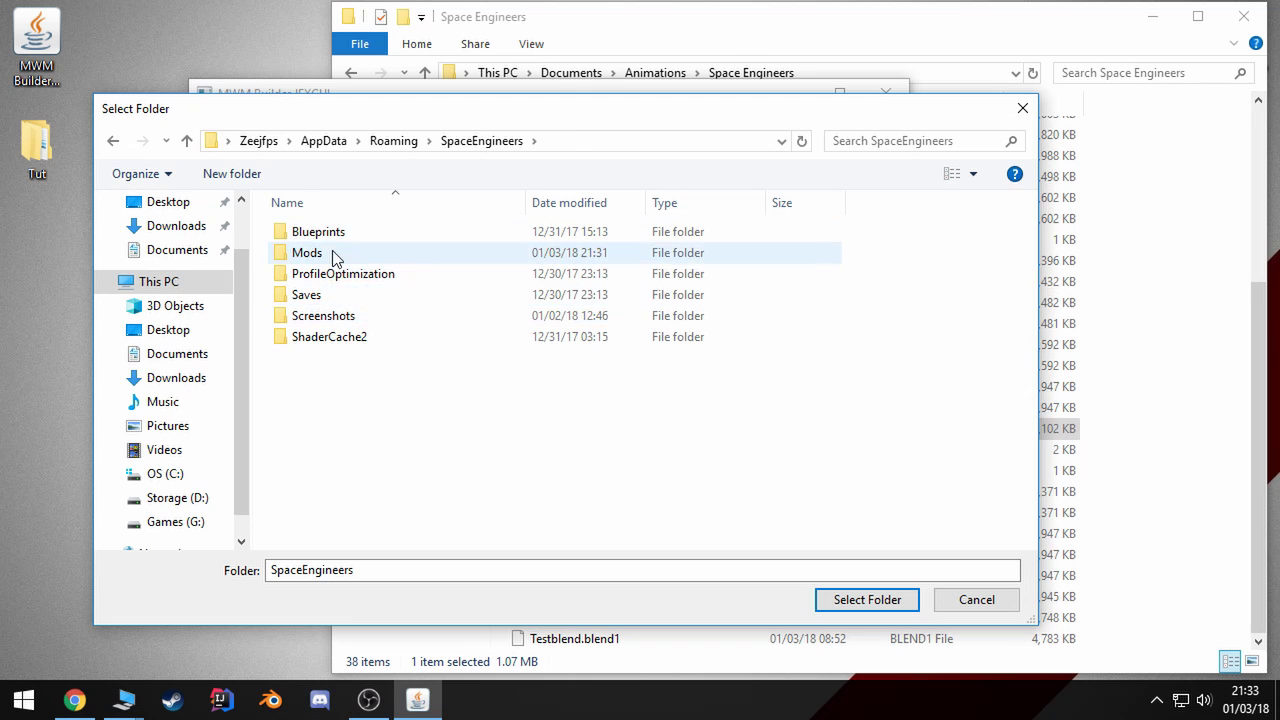
double_click(335, 254)
double_click(349, 238)
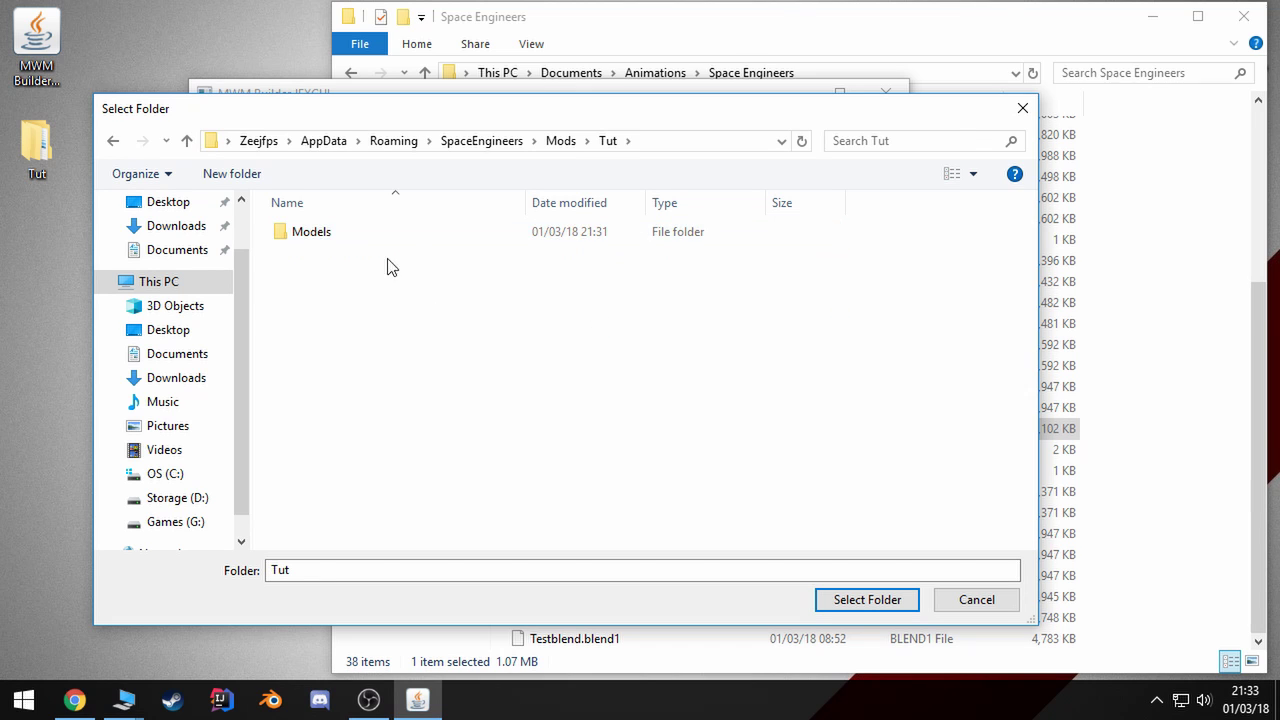
double_click(365, 236)
double_click(410, 238)
double_click(422, 236)
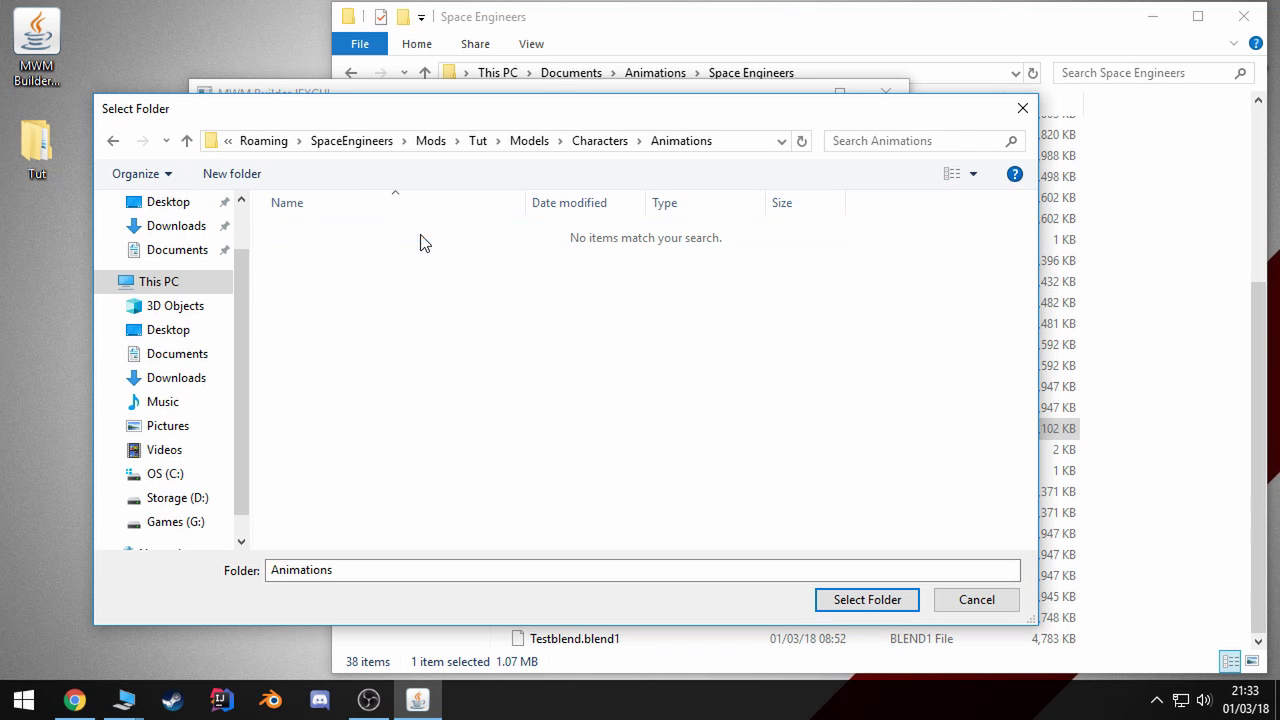
- Build Salute.fbx into the Tut mod's Animations folder, confirm the log reports it finished, then close MWM Builder
left_click(876, 604)
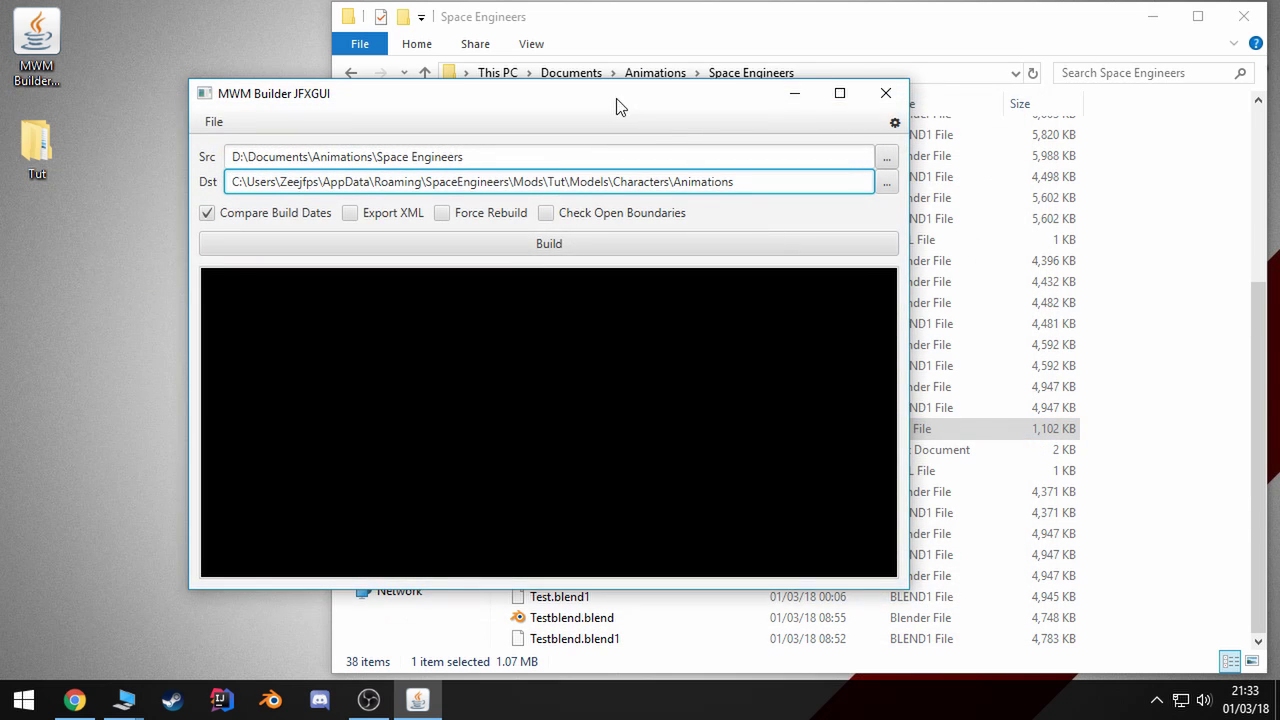
left_click_drag(617, 106, 614, 94)
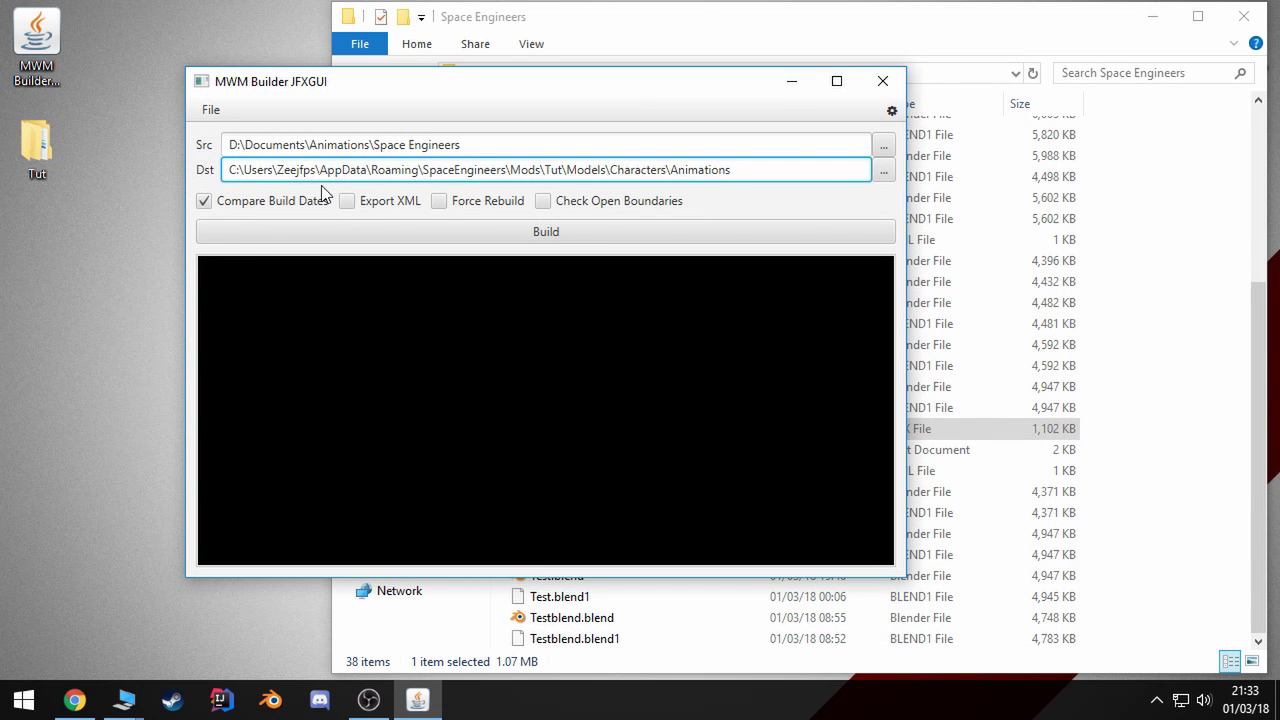
left_click(574, 235)
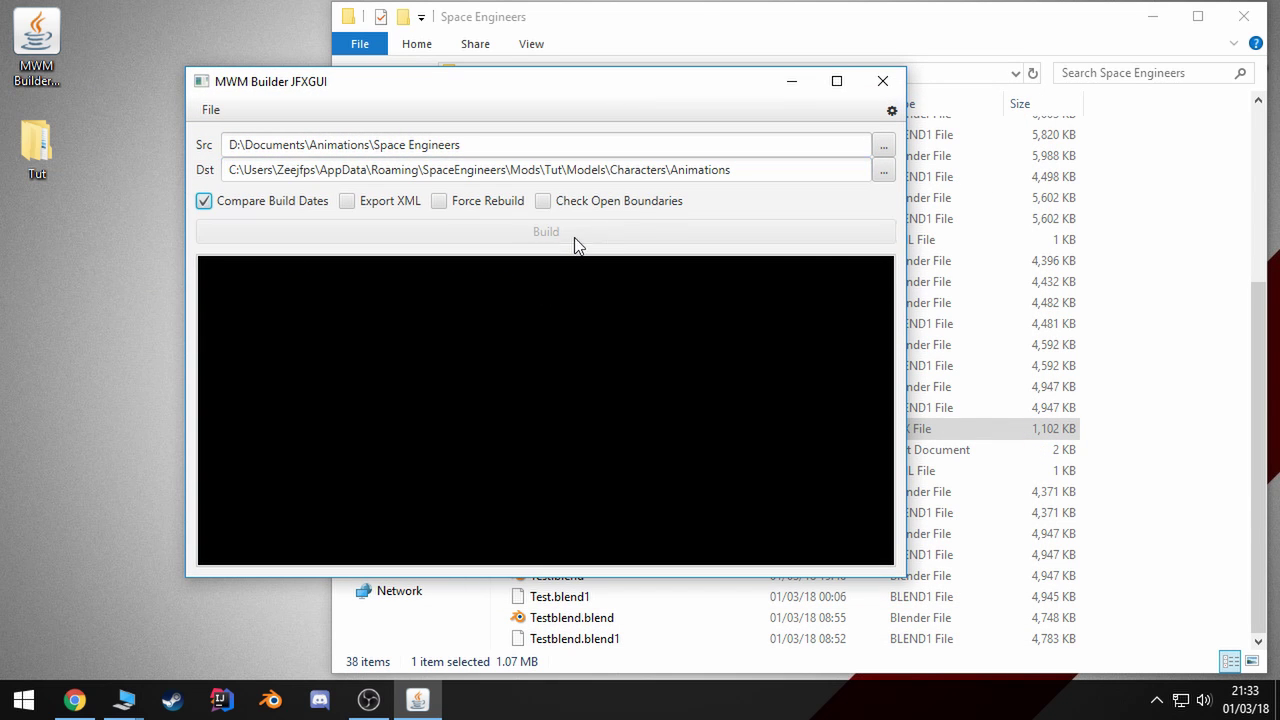
left_click(211, 264)
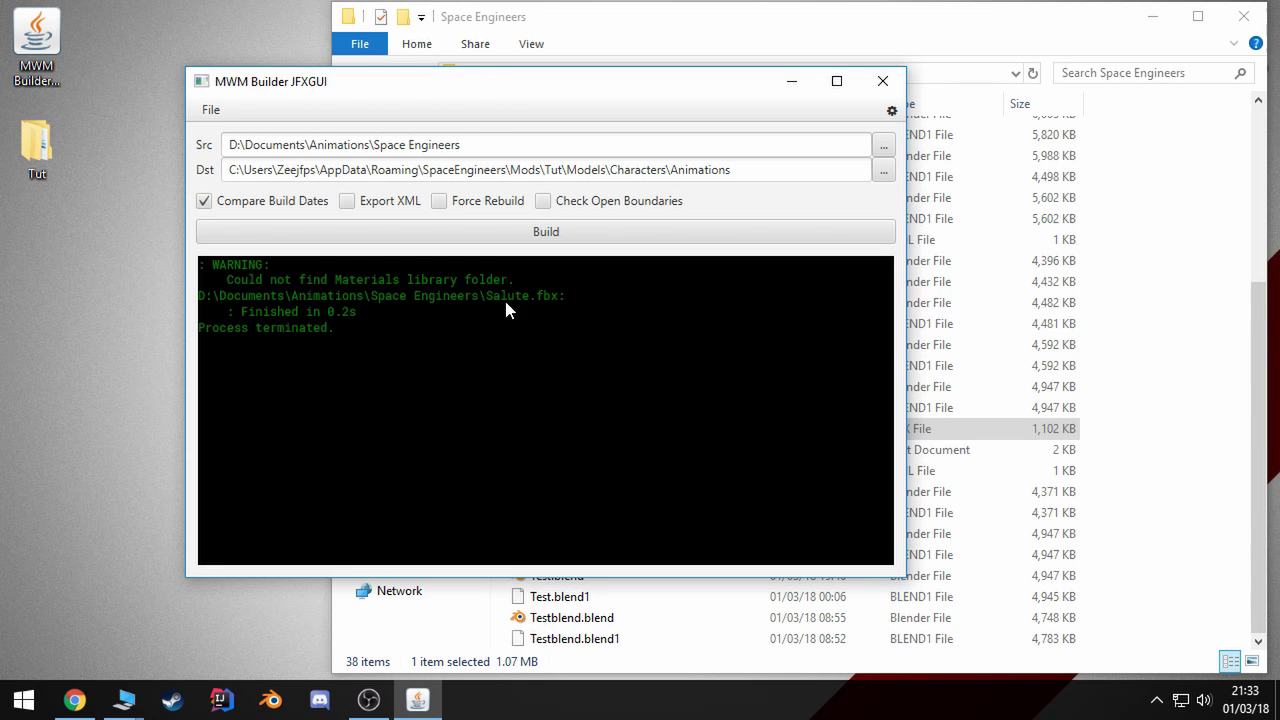
left_click(894, 89)
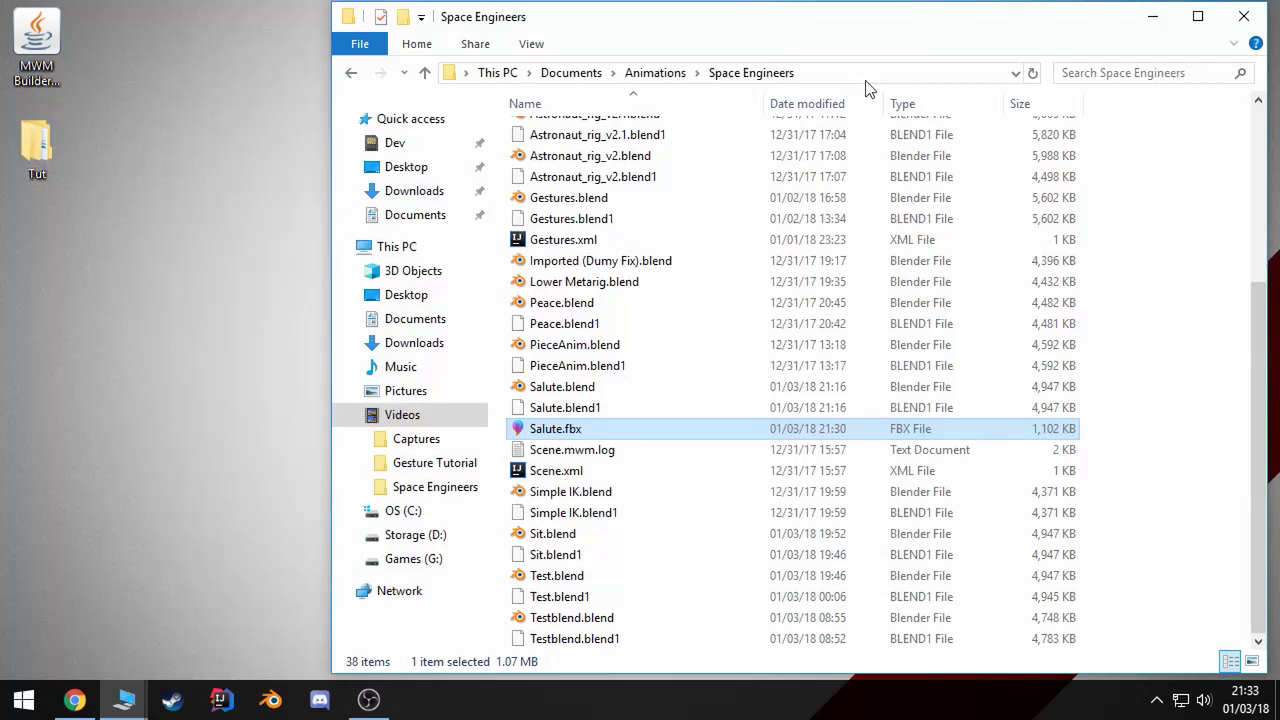
- Restore the mod Explorer window and browse Mods > Tut > Models > Characters > Animations
left_click(1152, 16)
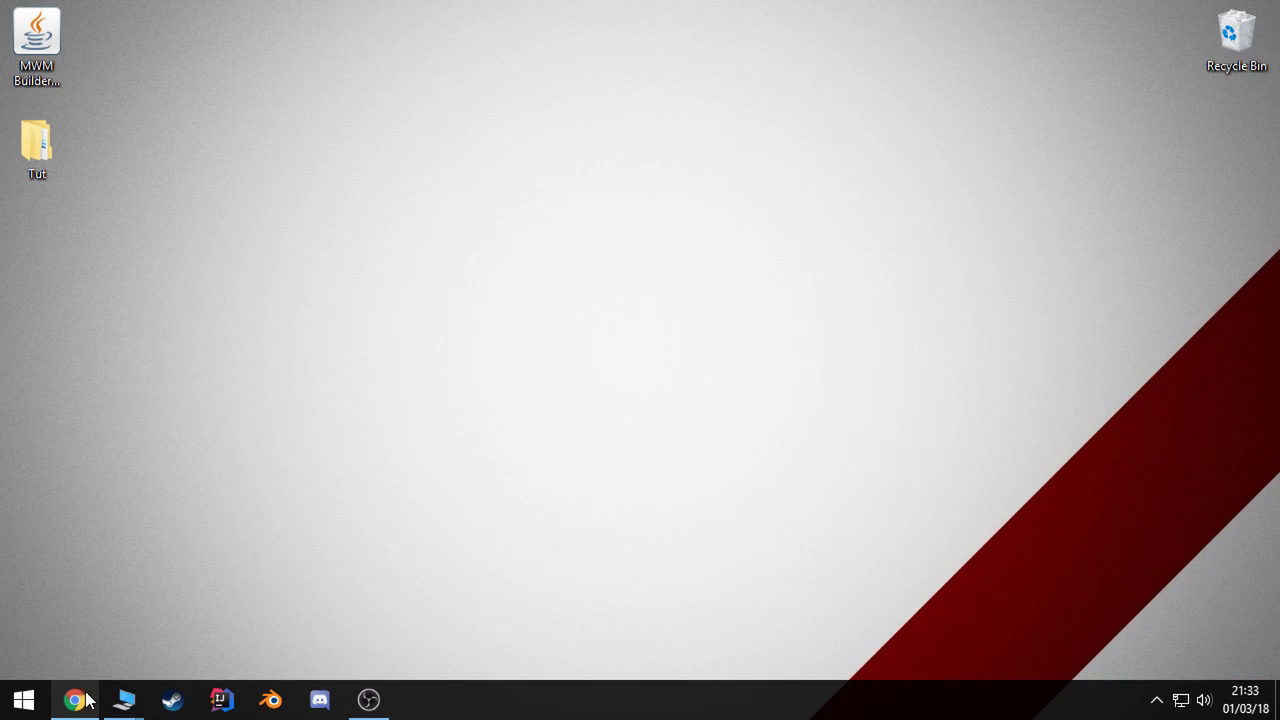
mouse_move(130, 700)
left_click(182, 630)
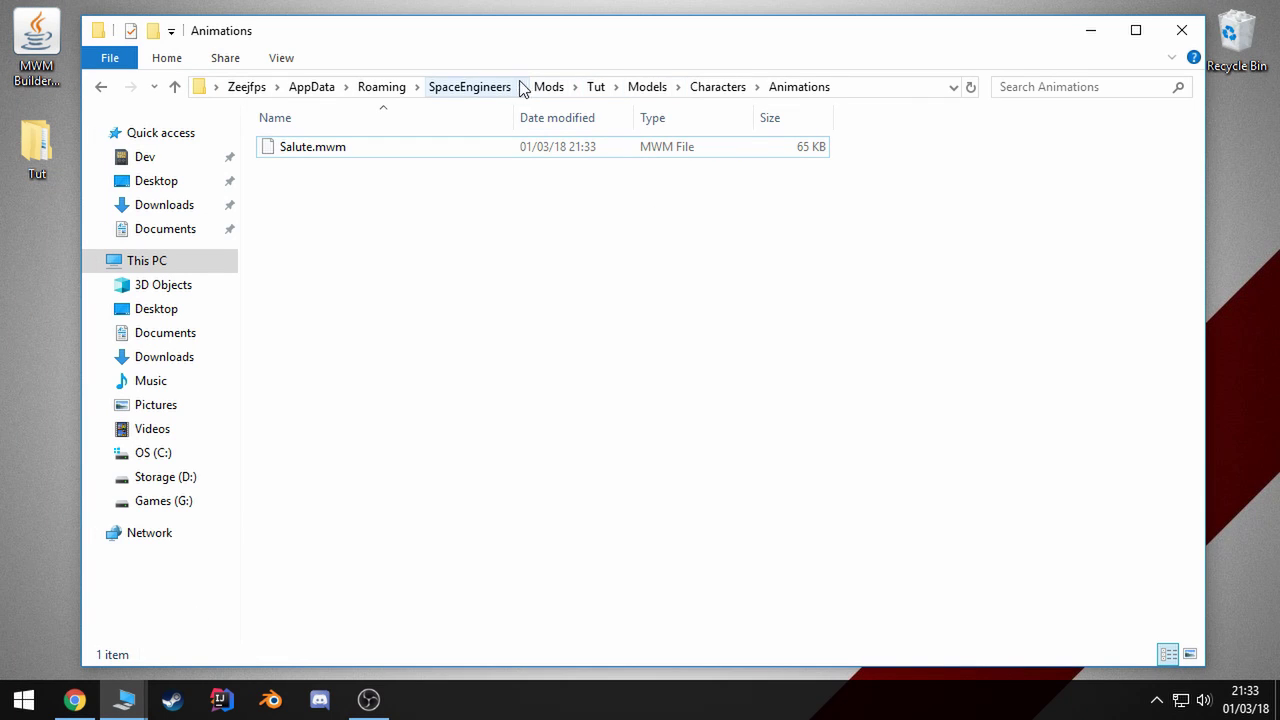
left_click(596, 88)
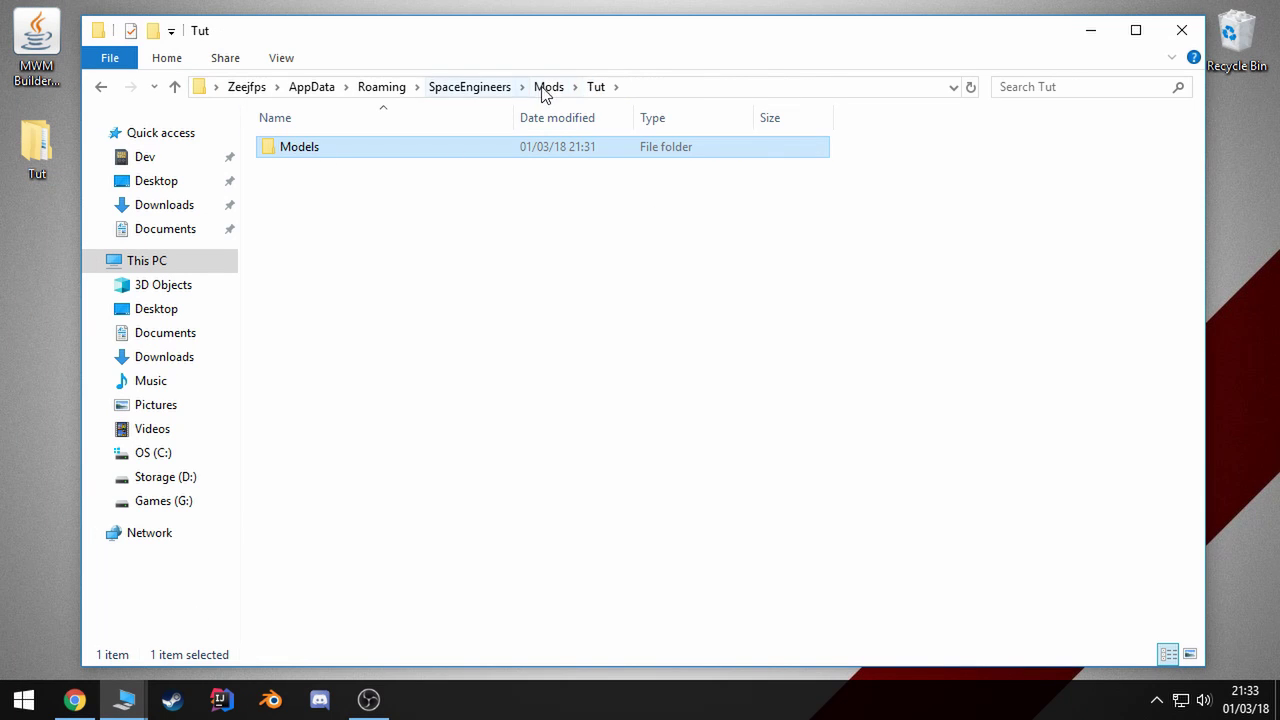
left_click(549, 87)
double_click(322, 150)
double_click(323, 155)
double_click(323, 155)
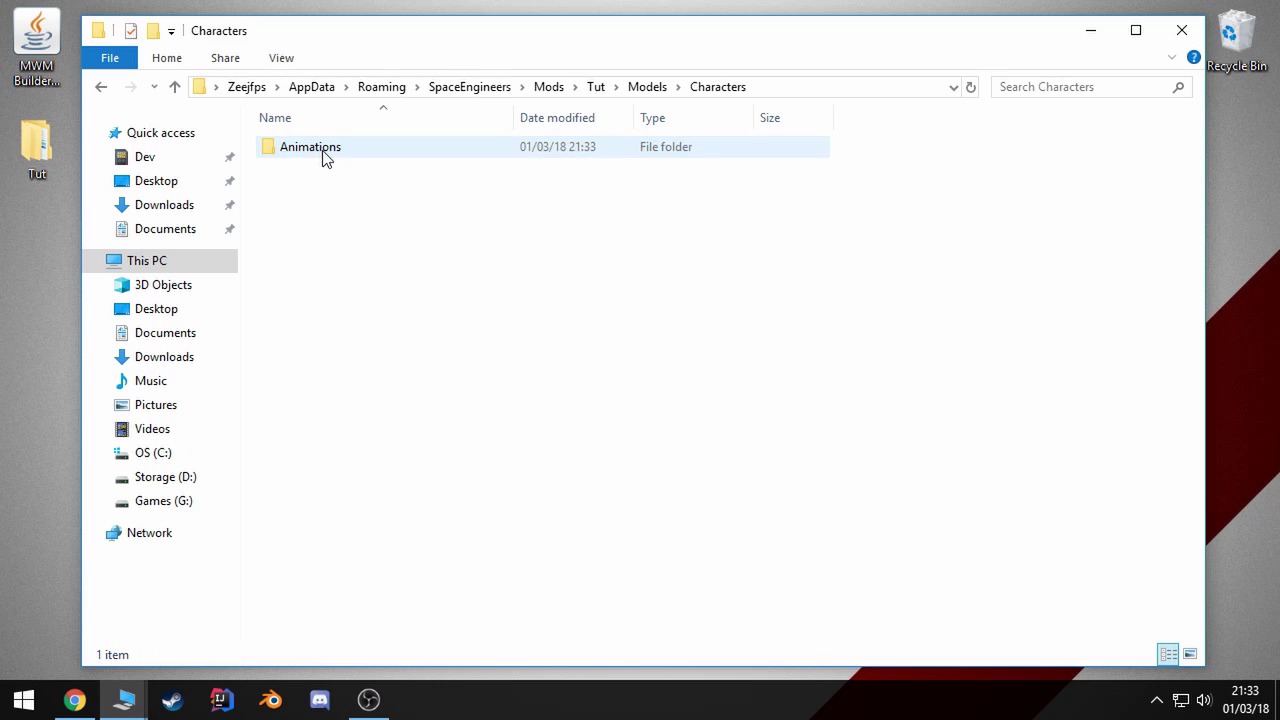
double_click(323, 155)
- Select Salute.mwm to confirm the 65 KB file is present, then clear the selection
left_click_drag(505, 253, 522, 36)
left_click(297, 174)
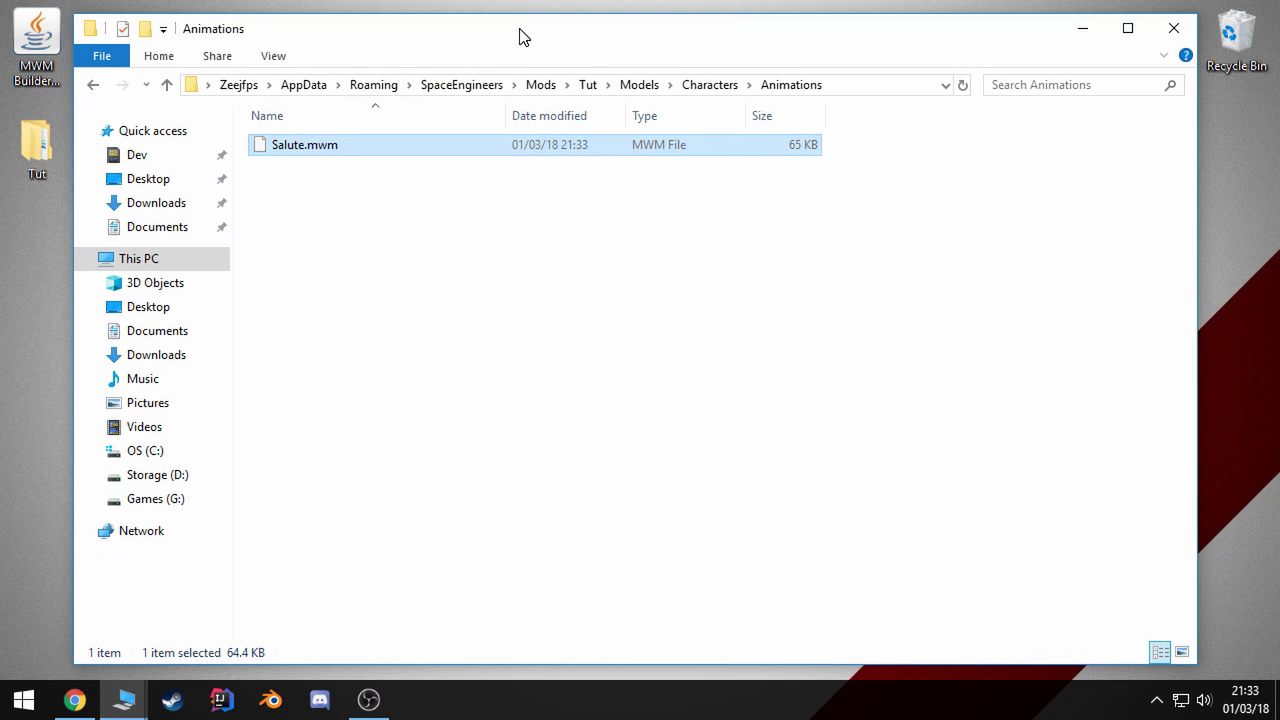
left_click(547, 288)
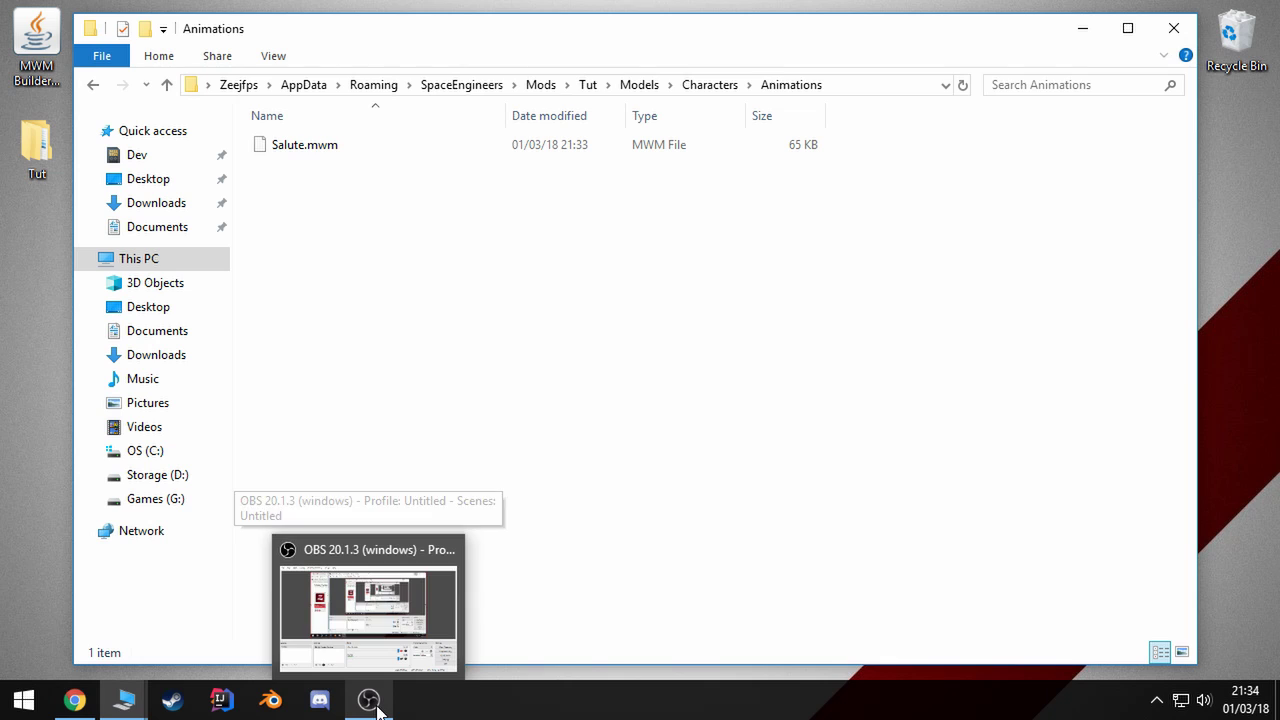
left_click_drag(444, 251, 268, 136)
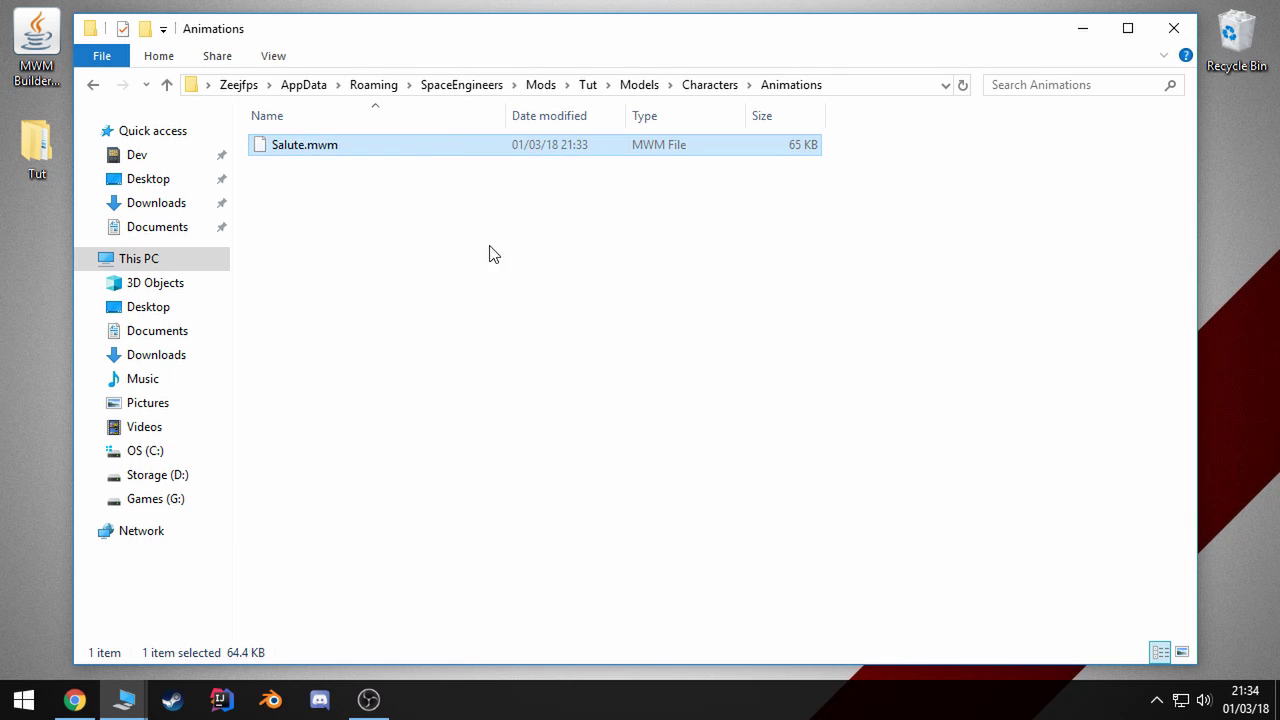
left_click(495, 250)
- Return to the Tut folder and clear the selection there
left_click(593, 87)
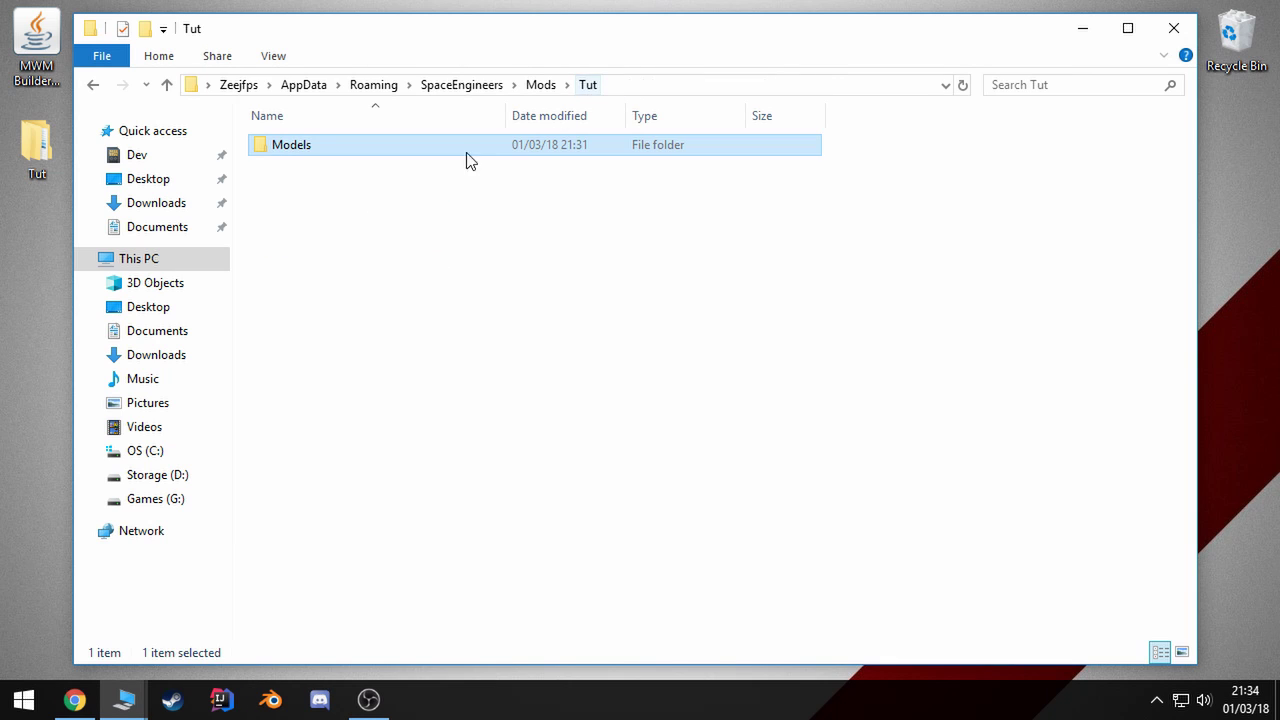
left_click_drag(371, 240, 302, 176)
left_click_drag(410, 255, 280, 163)
left_click_drag(411, 258, 388, 273)
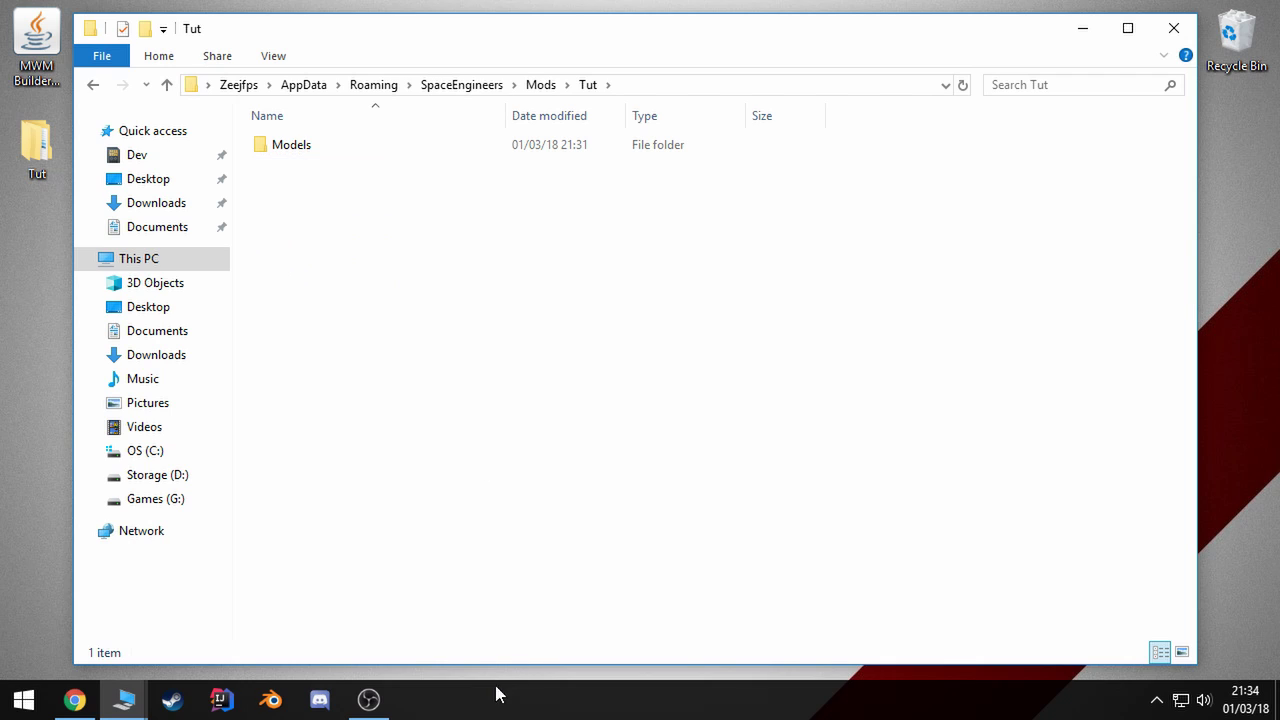